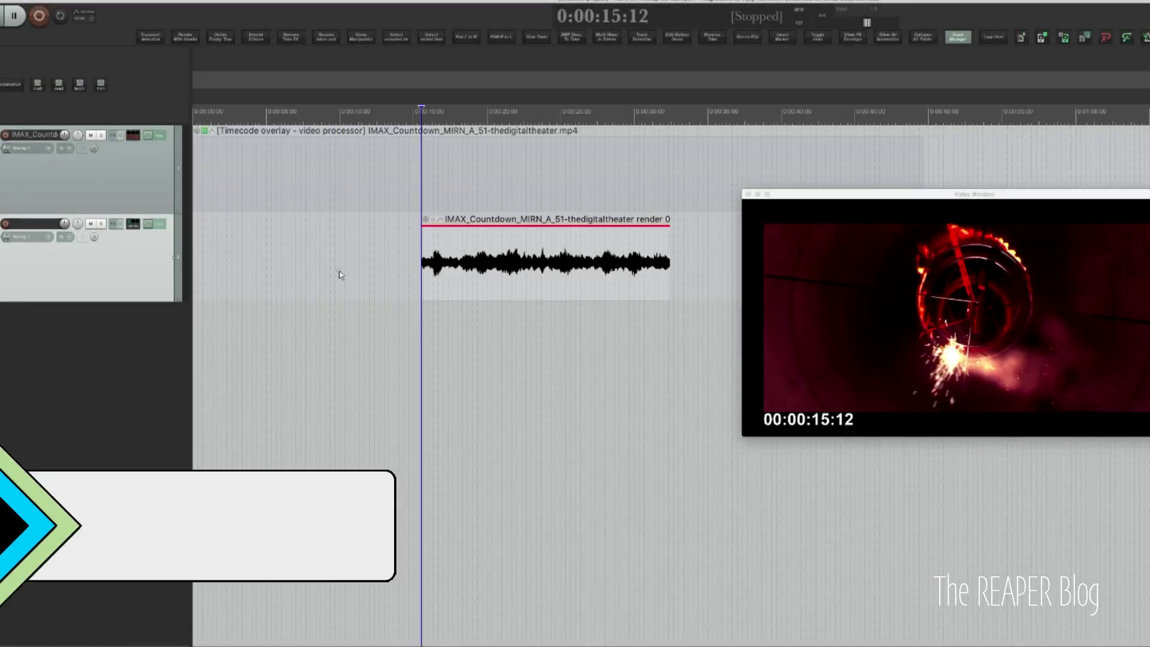
- Place the edit cursor at 0:00:10:00, in the empty space before the audio item on the second track
{"action": "left_click", "coordinate": [342, 240]}
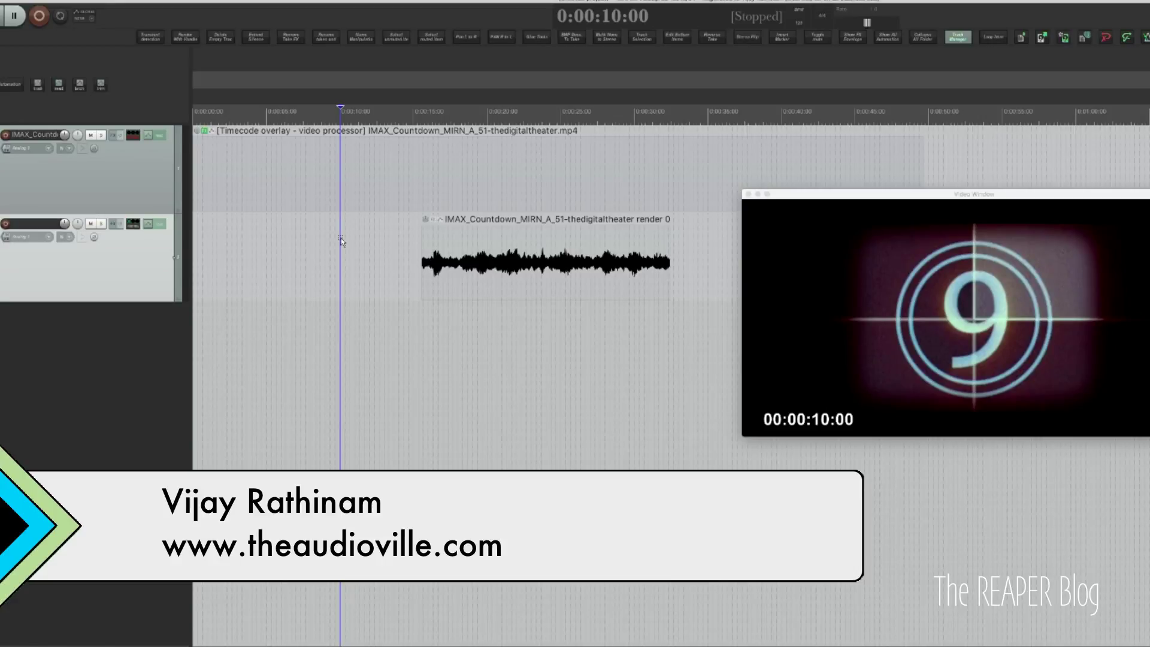
{"action": "scroll", "coordinate": [341, 241], "scroll_direction": "up", "scroll_amount": 3}
{"action": "scroll", "coordinate": [341, 240], "scroll_direction": "down", "scroll_amount": 1}
{"action": "scroll", "coordinate": [342, 241], "scroll_direction": "down", "scroll_amount": 2}
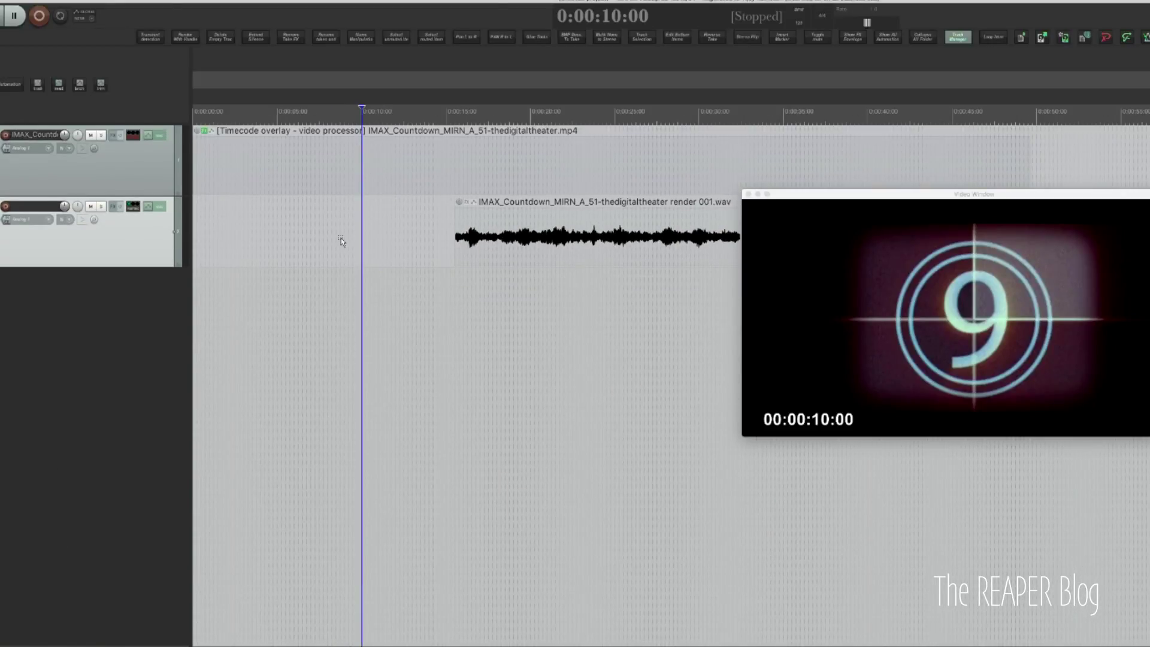
{"action": "scroll", "coordinate": [341, 239], "scroll_direction": "up", "scroll_amount": 1}
{"action": "scroll", "coordinate": [341, 239], "scroll_direction": "up", "scroll_amount": 1}
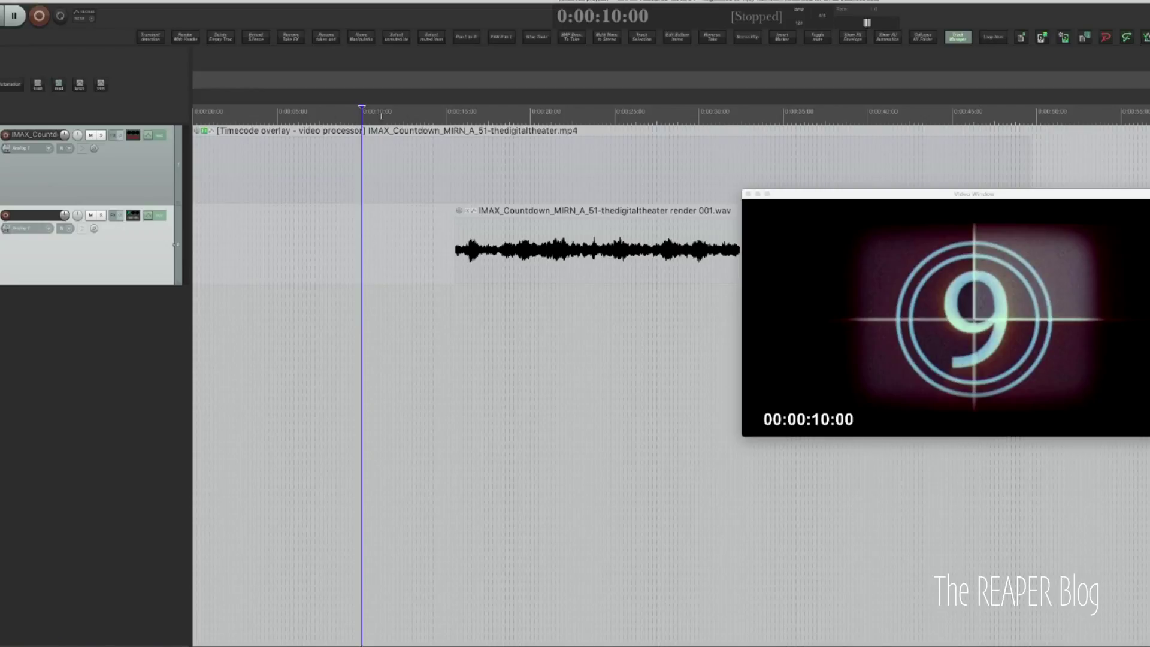
- Scrub the video along the time ruler, ending with the edit cursor at 0:00:14:13
{"action": "left_click_drag", "start_coordinate": [307, 112], "coordinate": [529, 115]}
{"action": "scroll", "coordinate": [530, 120], "scroll_direction": "up", "scroll_amount": 3}
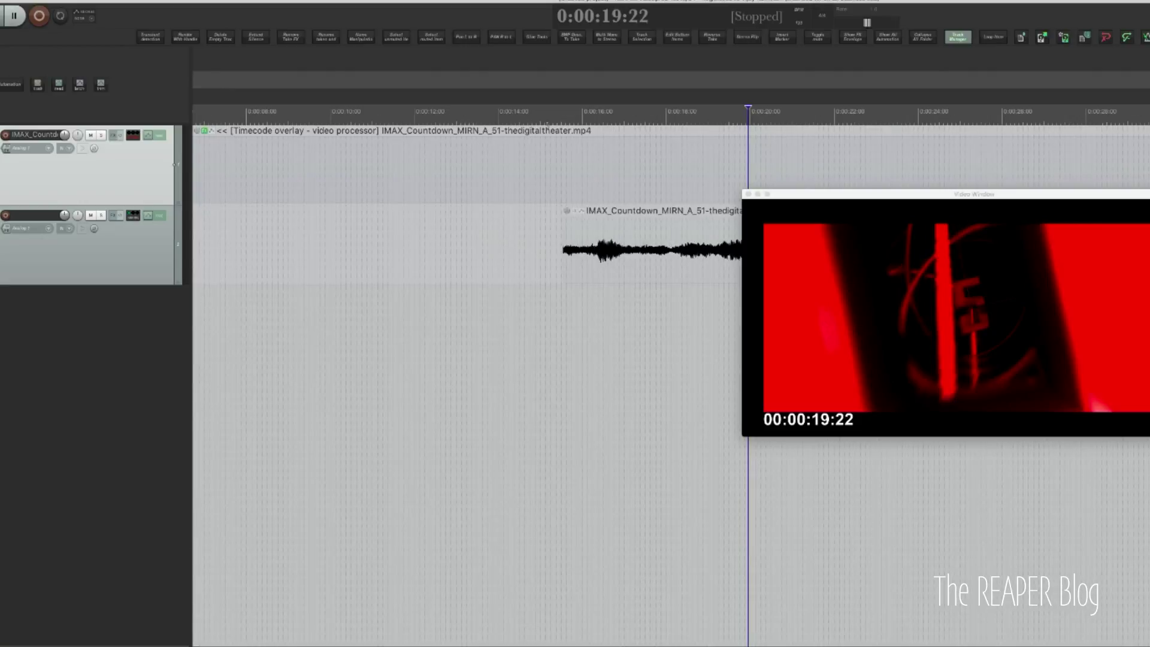
{"action": "left_click_drag", "start_coordinate": [592, 115], "coordinate": [521, 115]}
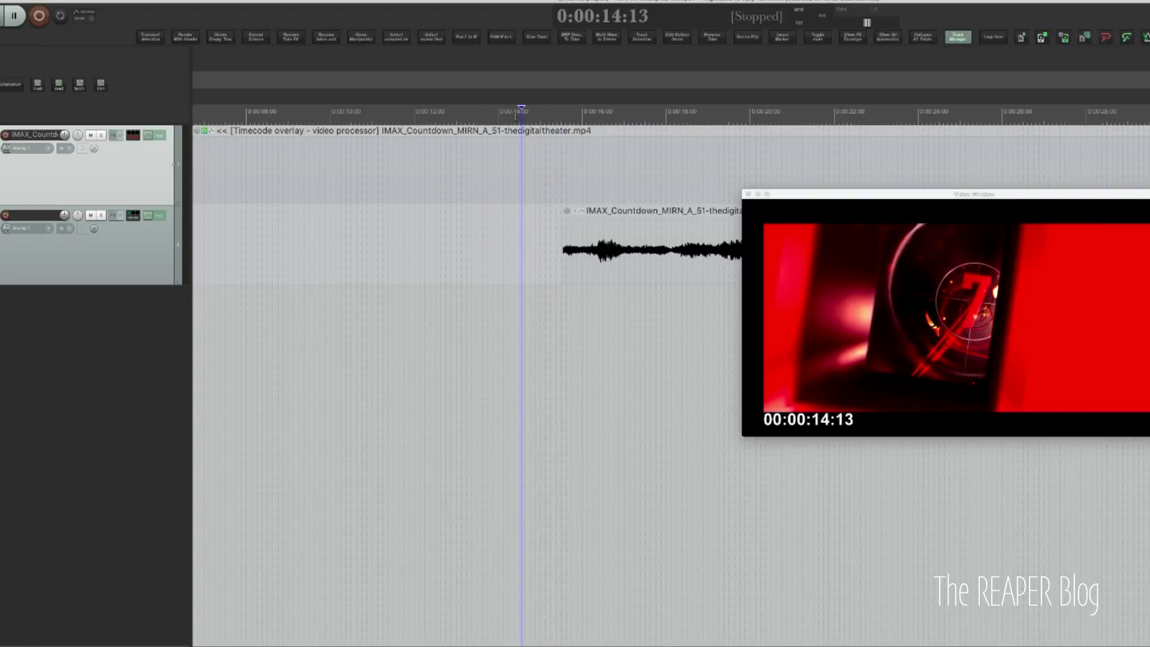
- Find the F5 custom action CUSTOM SEEK PLAYBACK in the action list, inspect the actions it contains and close it without changes
{"action": "key", "text": "question"}
{"action": "left_click", "coordinate": [559, 142]}
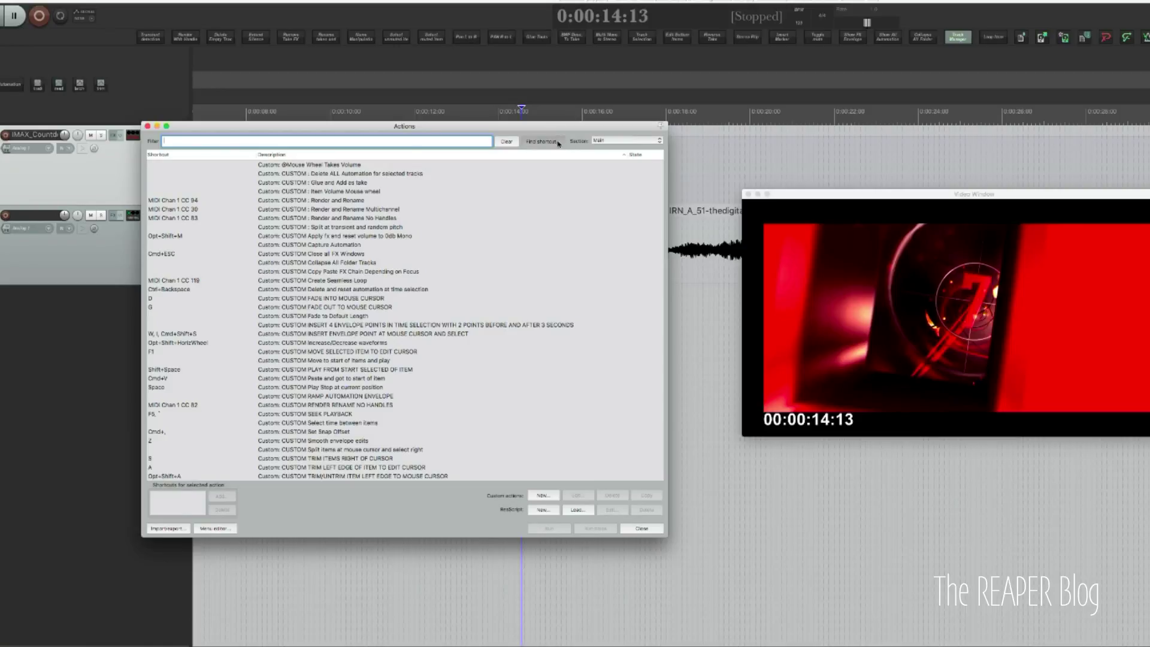
{"action": "key", "text": "F5"}
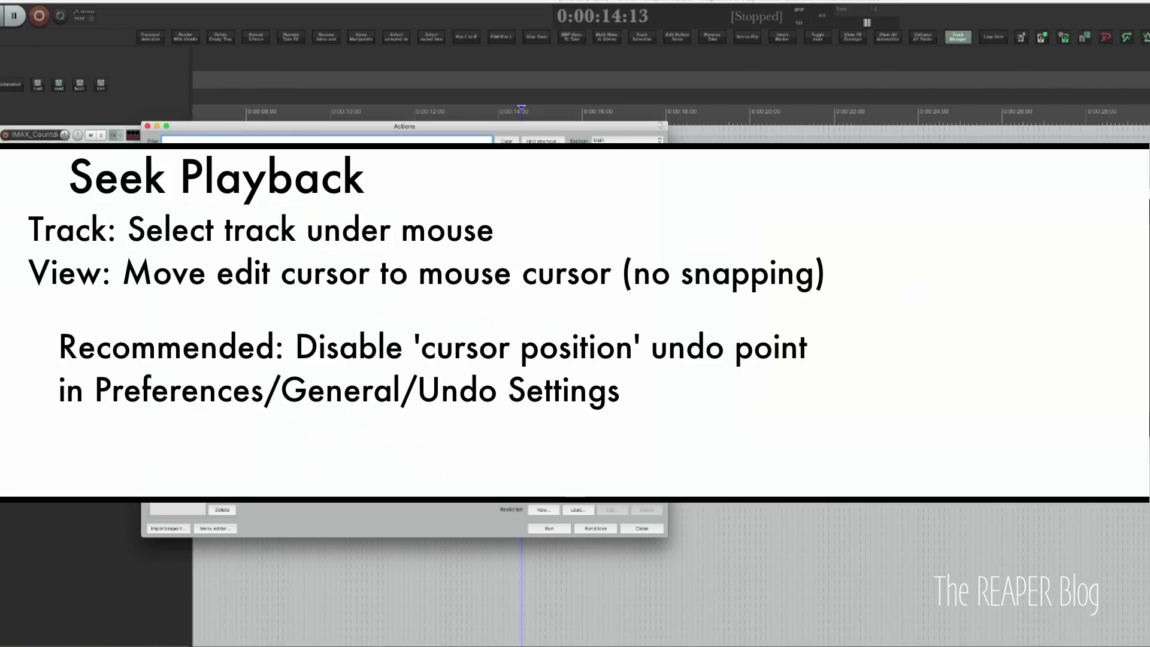
{"action": "left_click", "coordinate": [576, 493]}
{"action": "left_click_drag", "start_coordinate": [758, 58], "coordinate": [518, 111]}
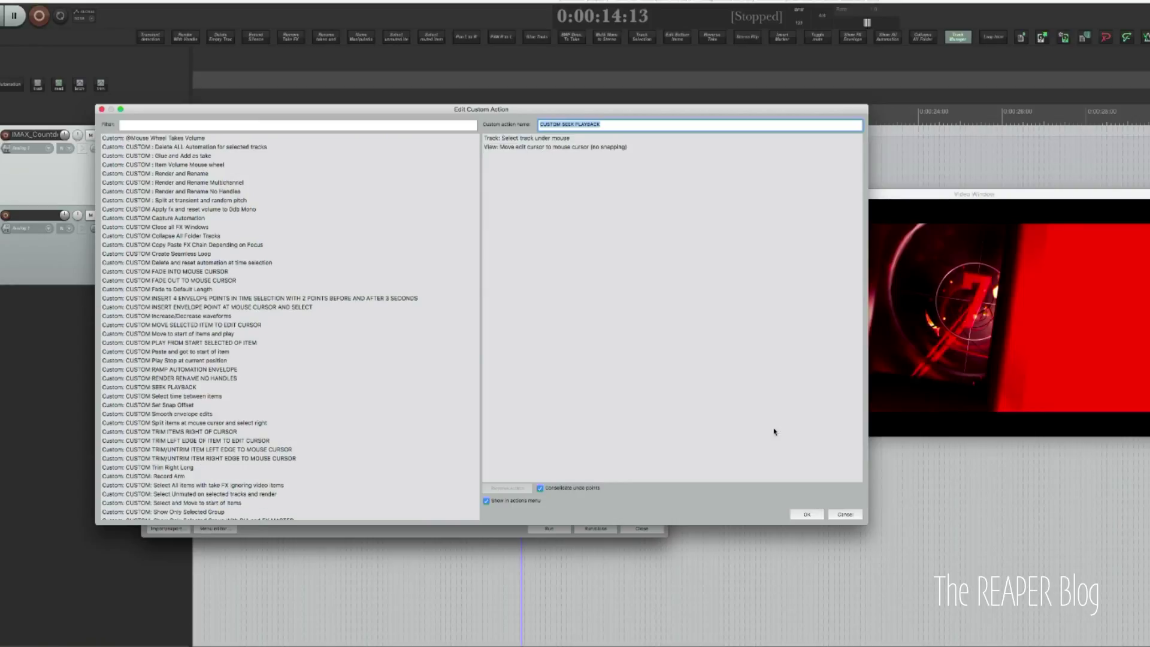
{"action": "left_click", "coordinate": [842, 515]}
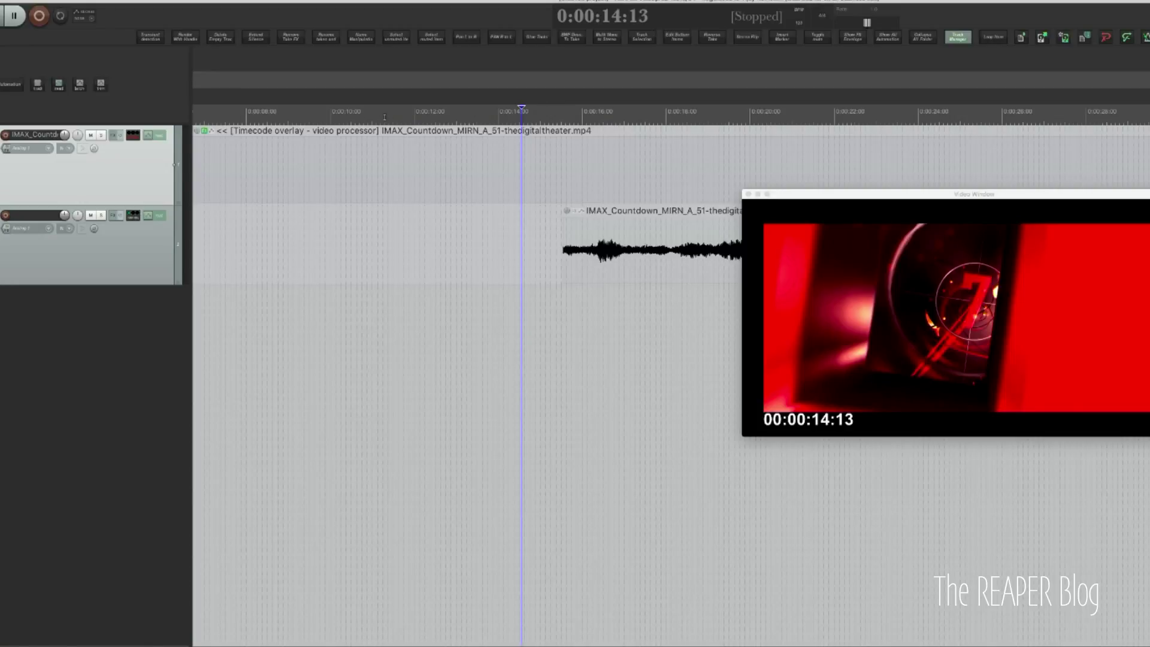
- Scrub the countdown video on the time ruler from 0:00:11:07 to beyond 0:00:12:00
{"action": "left_click", "coordinate": [385, 116]}
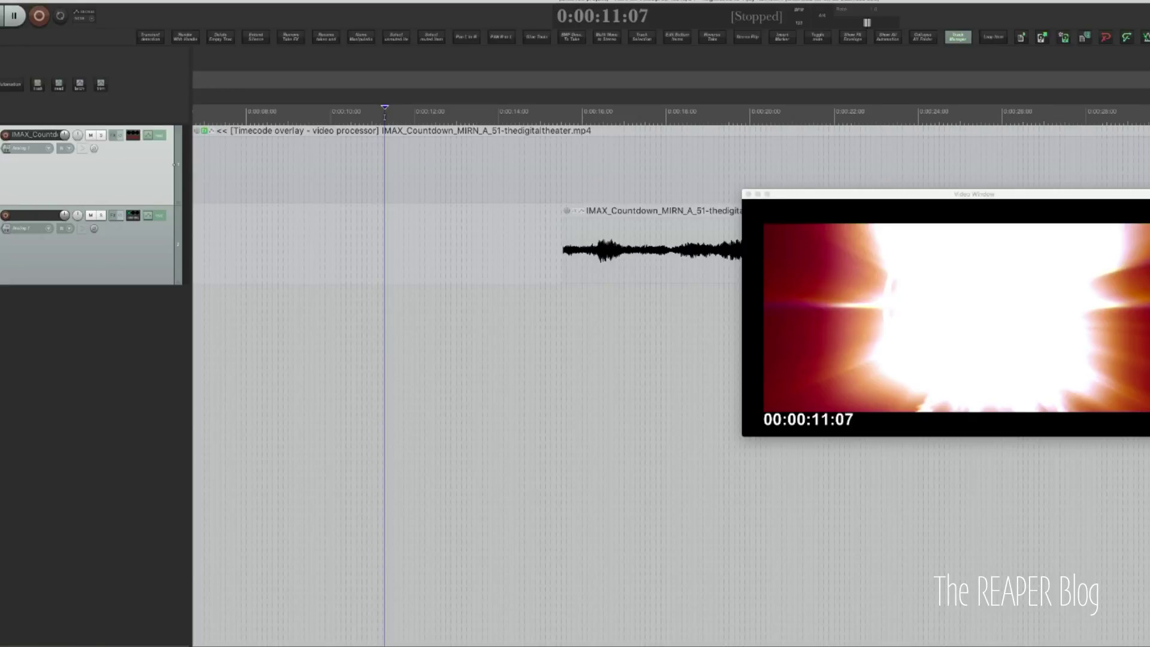
{"action": "left_click_drag", "start_coordinate": [385, 117], "coordinate": [404, 115]}
{"action": "key", "text": "Right"}
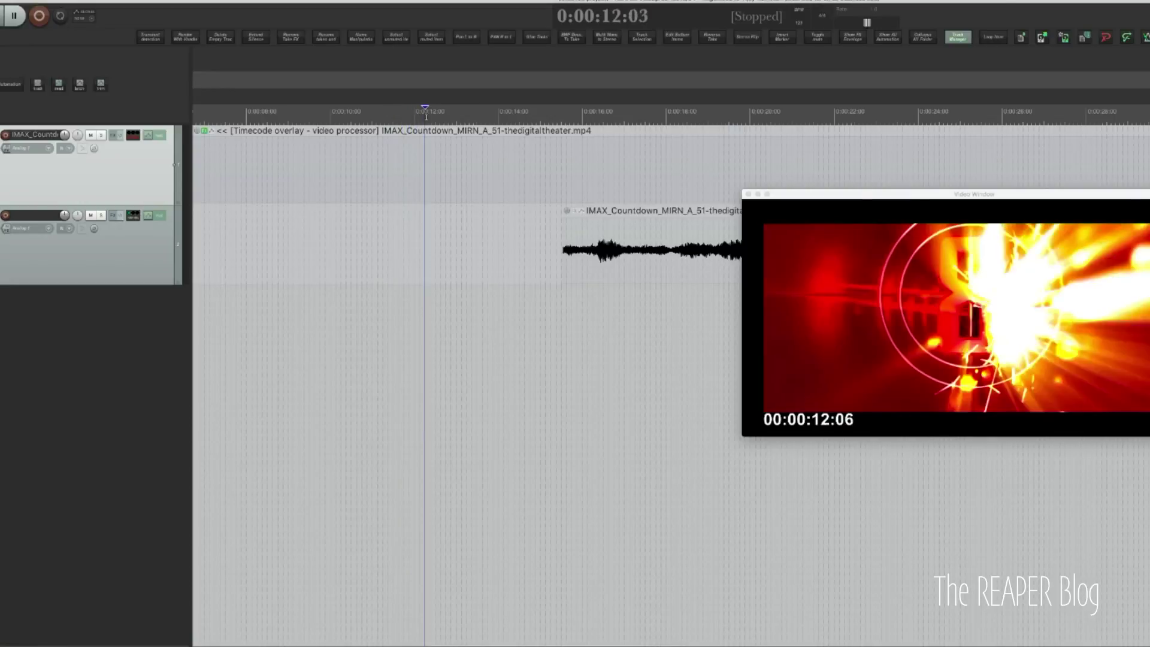
{"action": "left_click_drag", "start_coordinate": [509, 116], "coordinate": [425, 140]}
- Seek to 0:00:10:23 directly over the second track, selecting that track at the same time
{"action": "left_click", "coordinate": [391, 272]}
{"action": "left_click", "coordinate": [372, 250]}
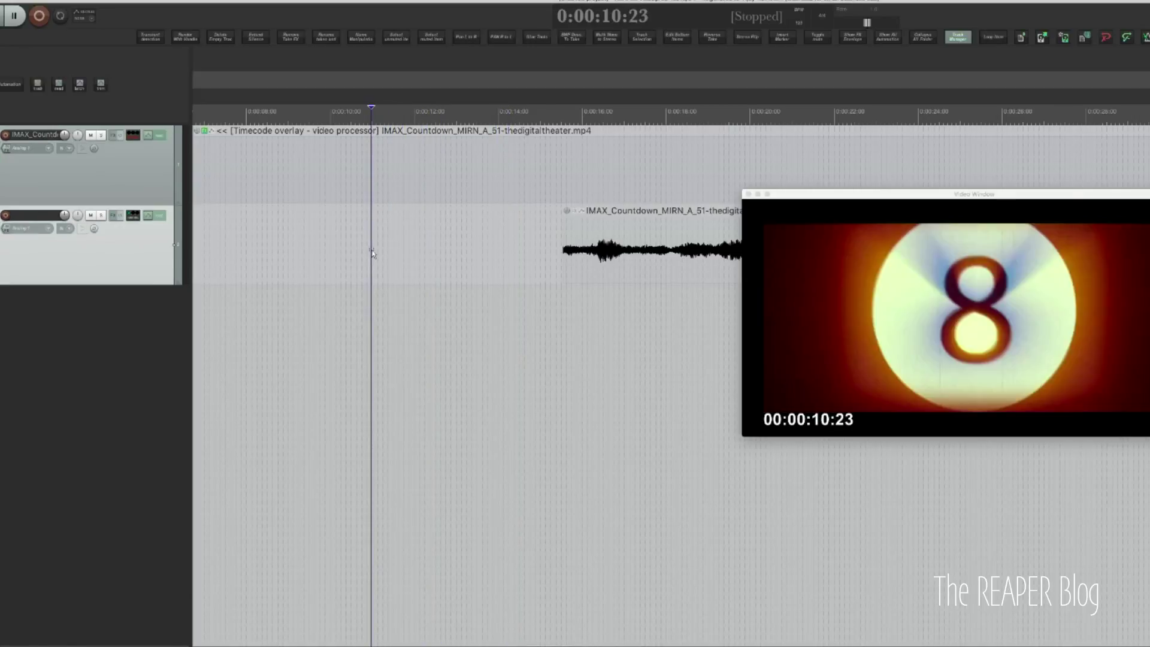
{"action": "scroll", "coordinate": [359, 349], "scroll_direction": "down", "scroll_amount": 2}
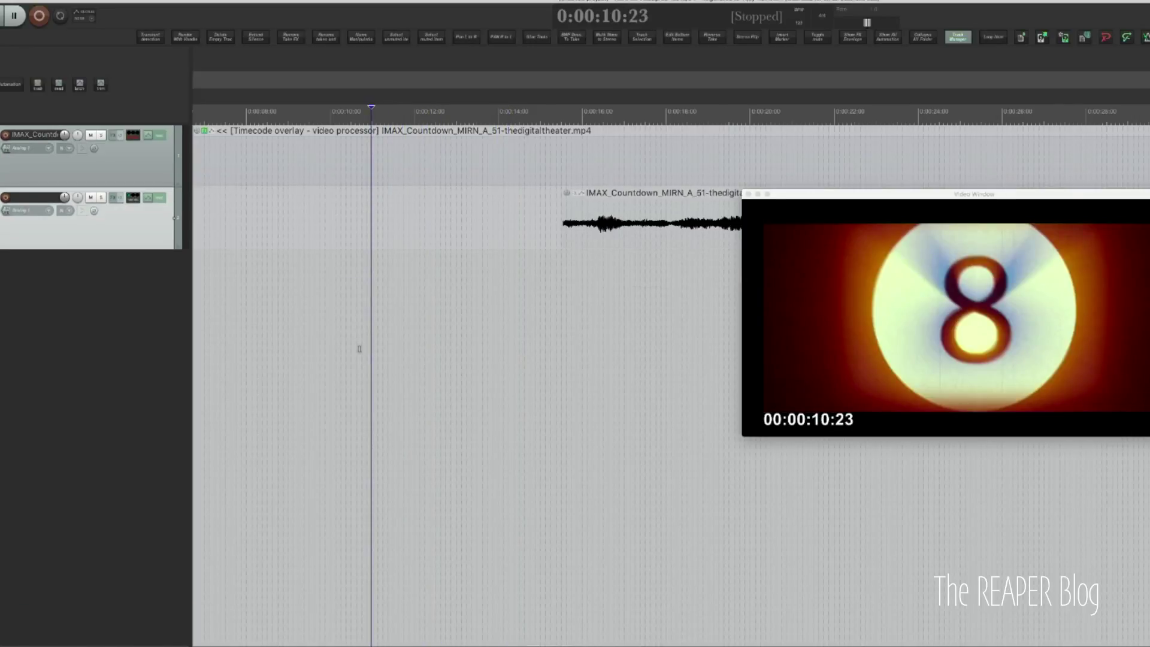
- Insert eight new tracks named TEST after the last touched track and fit all tracks in the view
{"action": "key", "text": "super+t"}
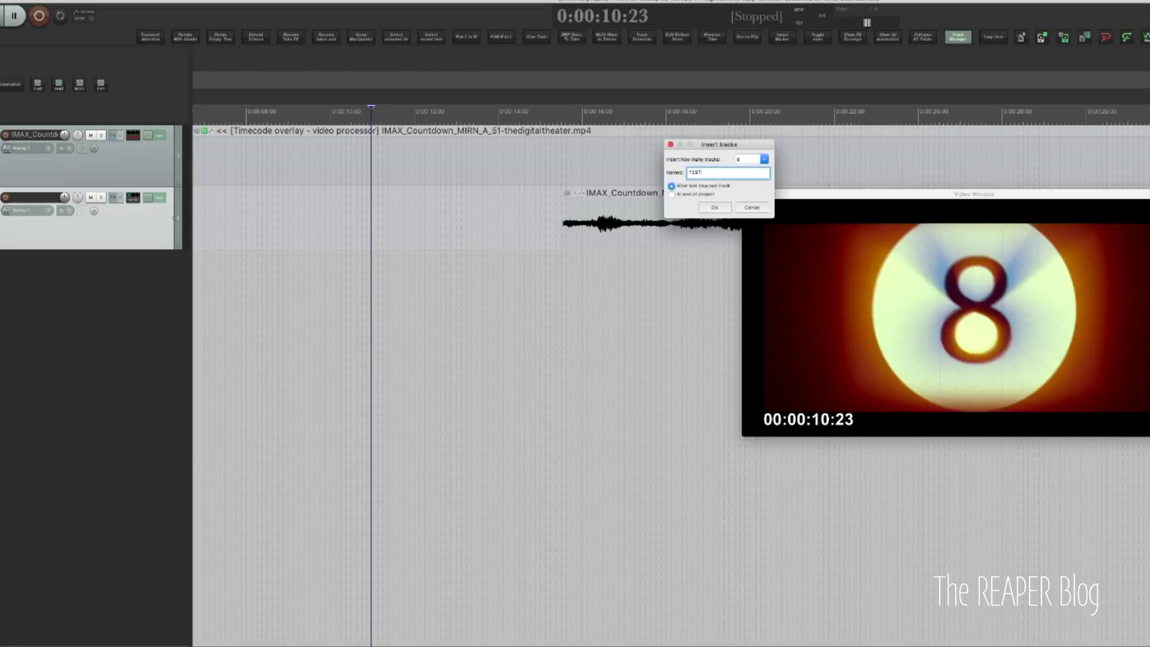
{"action": "key", "text": "Return"}
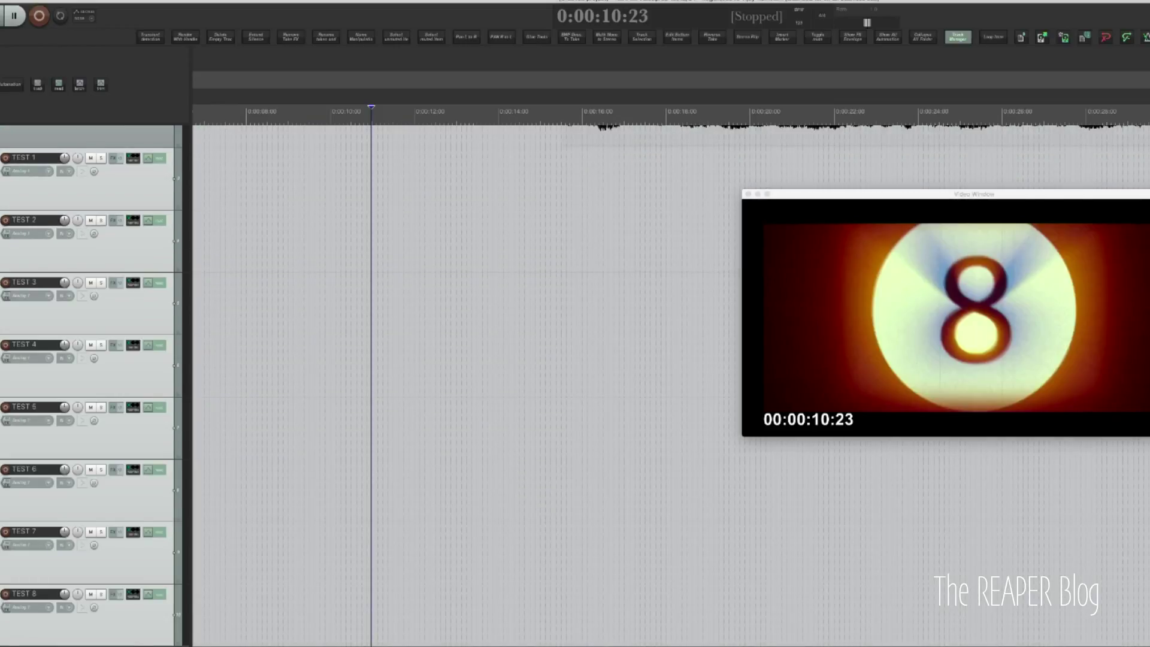
{"action": "scroll", "coordinate": [442, 337], "scroll_direction": "down", "scroll_amount": 3}
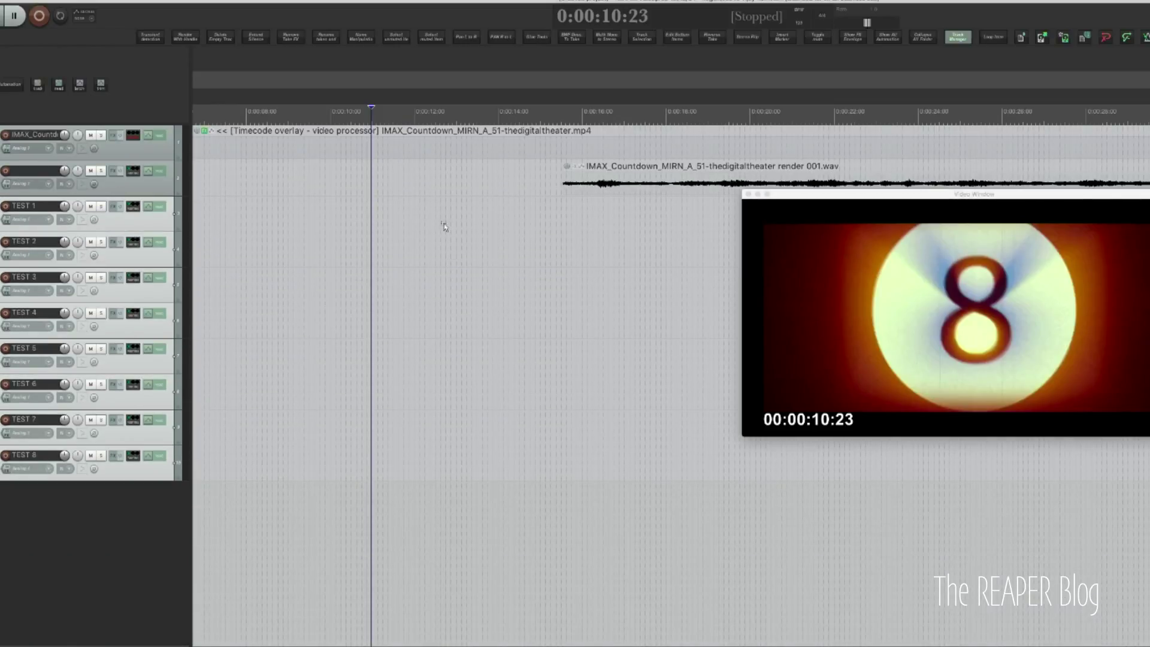
- Seek the video repeatedly from varied points over the audio and TEST tracks, selecting the track under the pointer each time
{"action": "left_click", "coordinate": [437, 185]}
{"action": "left_click", "coordinate": [440, 189]}
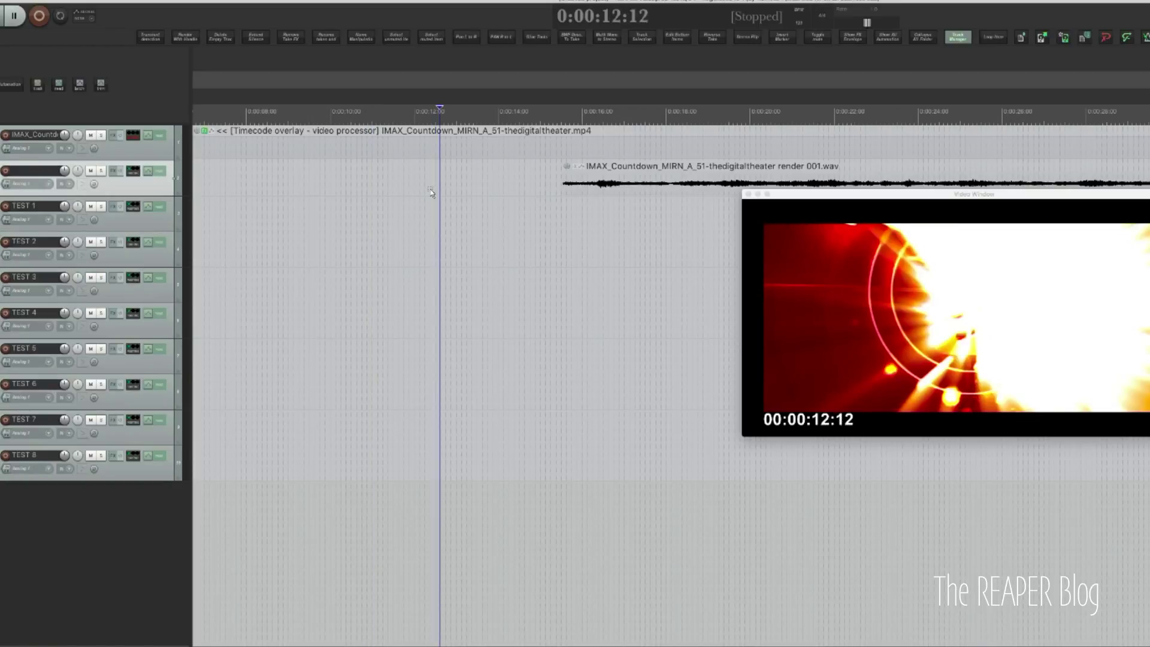
{"action": "left_click", "coordinate": [400, 317]}
{"action": "left_click", "coordinate": [409, 440]}
{"action": "left_click", "coordinate": [416, 460]}
{"action": "left_click", "coordinate": [436, 250]}
{"action": "left_click", "coordinate": [446, 184]}
{"action": "left_click", "coordinate": [439, 217]}
{"action": "left_click", "coordinate": [416, 348]}
{"action": "left_click", "coordinate": [392, 457]}
{"action": "left_click", "coordinate": [366, 354]}
{"action": "left_click", "coordinate": [401, 211]}
{"action": "left_click", "coordinate": [475, 226]}
{"action": "left_click", "coordinate": [544, 428]}
{"action": "left_click", "coordinate": [631, 206]}
{"action": "left_click", "coordinate": [508, 439]}
{"action": "left_click", "coordinate": [318, 249]}
{"action": "left_click", "coordinate": [362, 216]}
{"action": "left_click", "coordinate": [617, 282]}
{"action": "left_click", "coordinate": [448, 389]}
{"action": "left_click", "coordinate": [450, 272]}
{"action": "left_click", "coordinate": [518, 260]}
{"action": "left_click", "coordinate": [572, 244]}
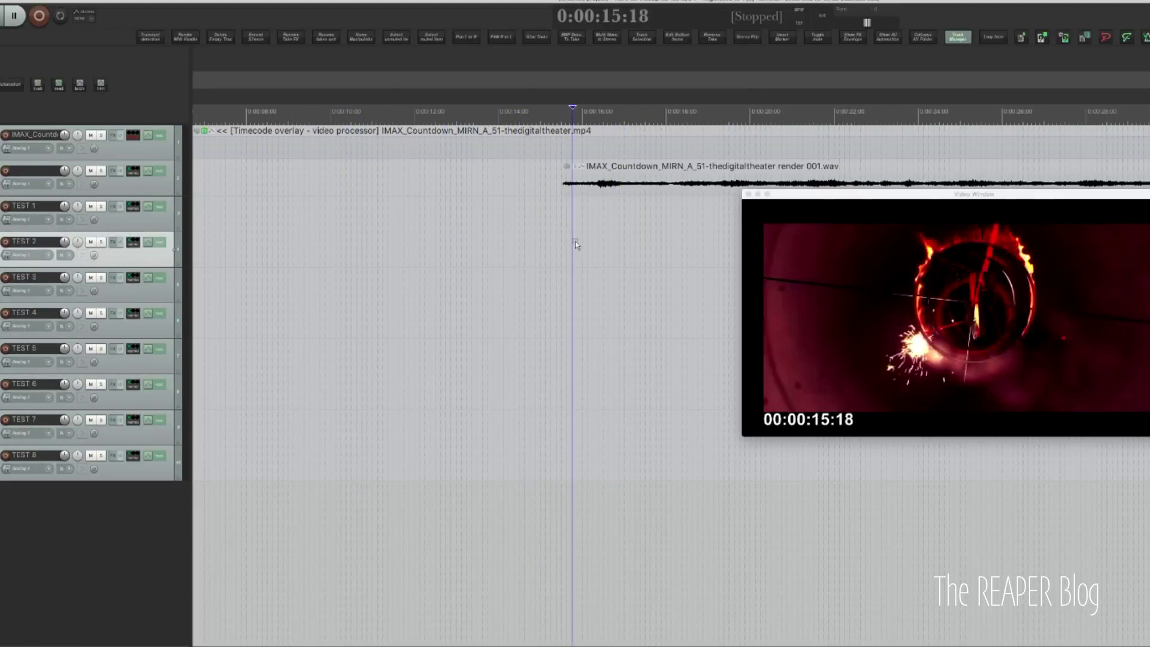
{"action": "left_click", "coordinate": [475, 277]}
{"action": "left_click", "coordinate": [448, 282]}
{"action": "left_click", "coordinate": [426, 360]}
{"action": "left_click", "coordinate": [418, 323]}
{"action": "left_click", "coordinate": [440, 222]}
{"action": "left_click", "coordinate": [458, 357]}
{"action": "left_click", "coordinate": [497, 389]}
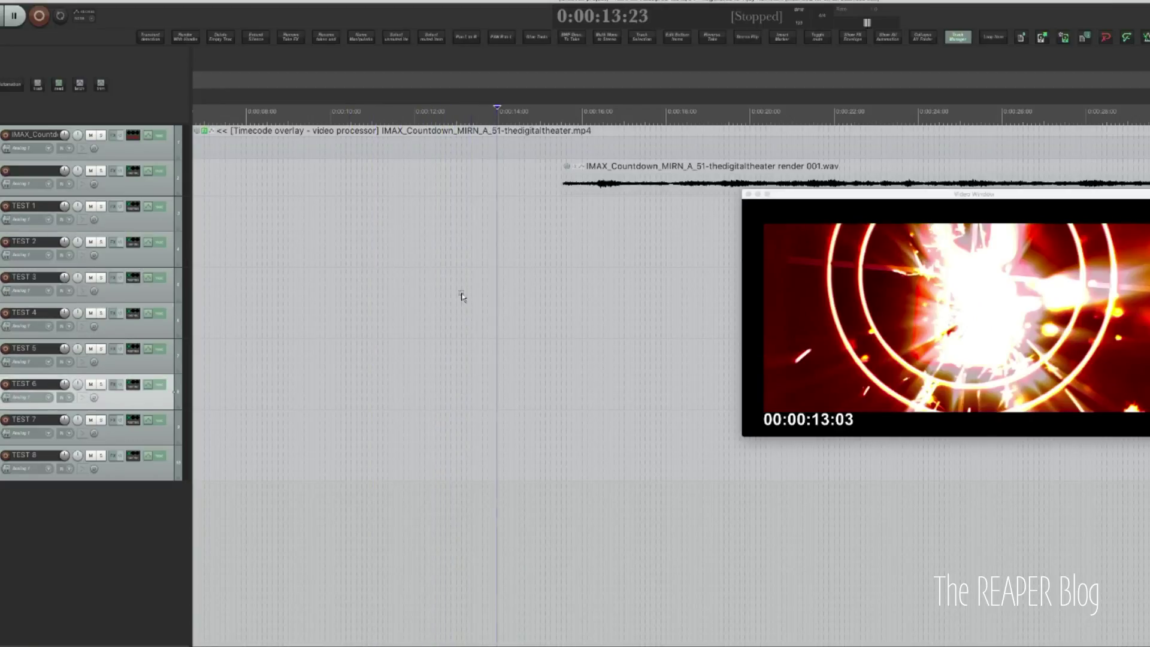
{"action": "left_click", "coordinate": [361, 282]}
{"action": "left_click", "coordinate": [307, 254]}
{"action": "left_click", "coordinate": [277, 317]}
{"action": "left_click", "coordinate": [398, 359]}
{"action": "left_click", "coordinate": [549, 226]}
{"action": "left_click", "coordinate": [555, 230]}
{"action": "left_click", "coordinate": [644, 220]}
{"action": "left_click", "coordinate": [602, 222]}
{"action": "left_click", "coordinate": [559, 253]}
{"action": "left_click", "coordinate": [543, 285]}
{"action": "left_click", "coordinate": [582, 223]}
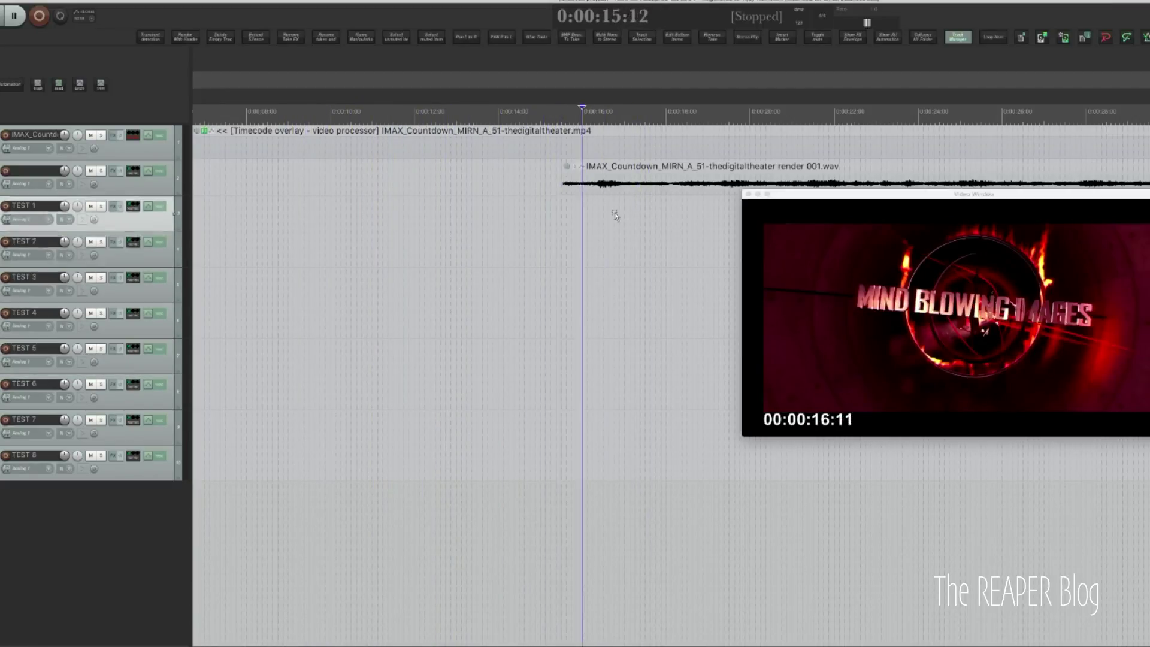
{"action": "left_click", "coordinate": [649, 215]}
{"action": "left_click", "coordinate": [678, 211]}
{"action": "left_click", "coordinate": [654, 211]}
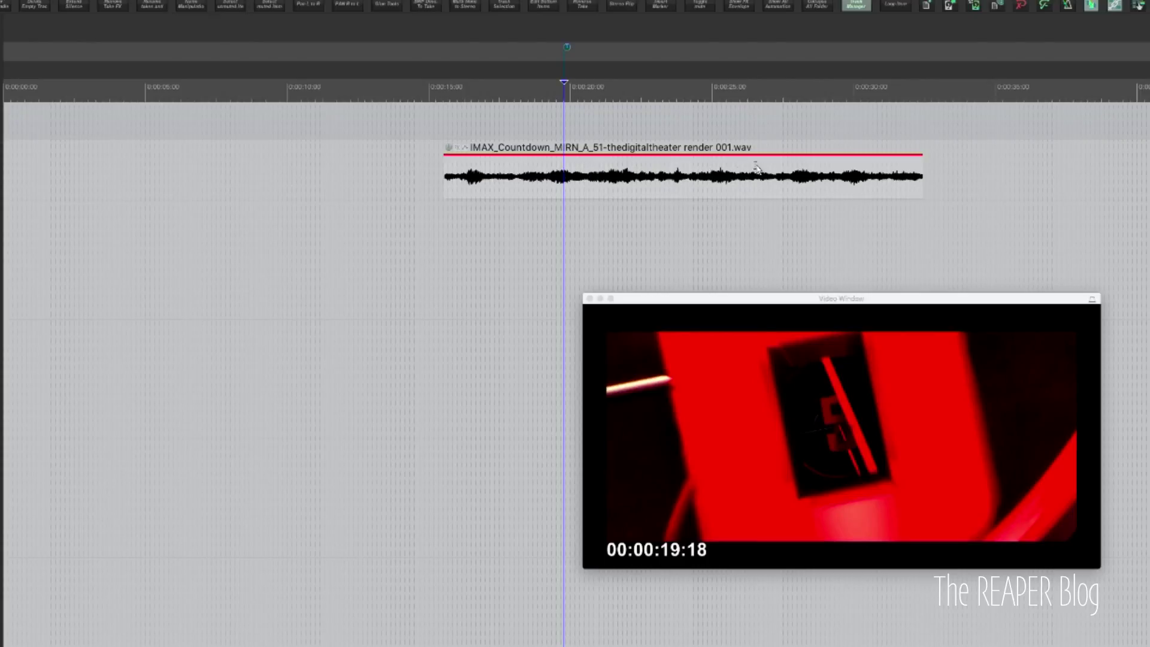
- Trim the start of the IMAX_Countdown audio item to about 0:00:28:00 and move the item to marker 1 at 0:00:19:18
{"action": "left_click", "coordinate": [790, 168]}
{"action": "key", "text": "a"}
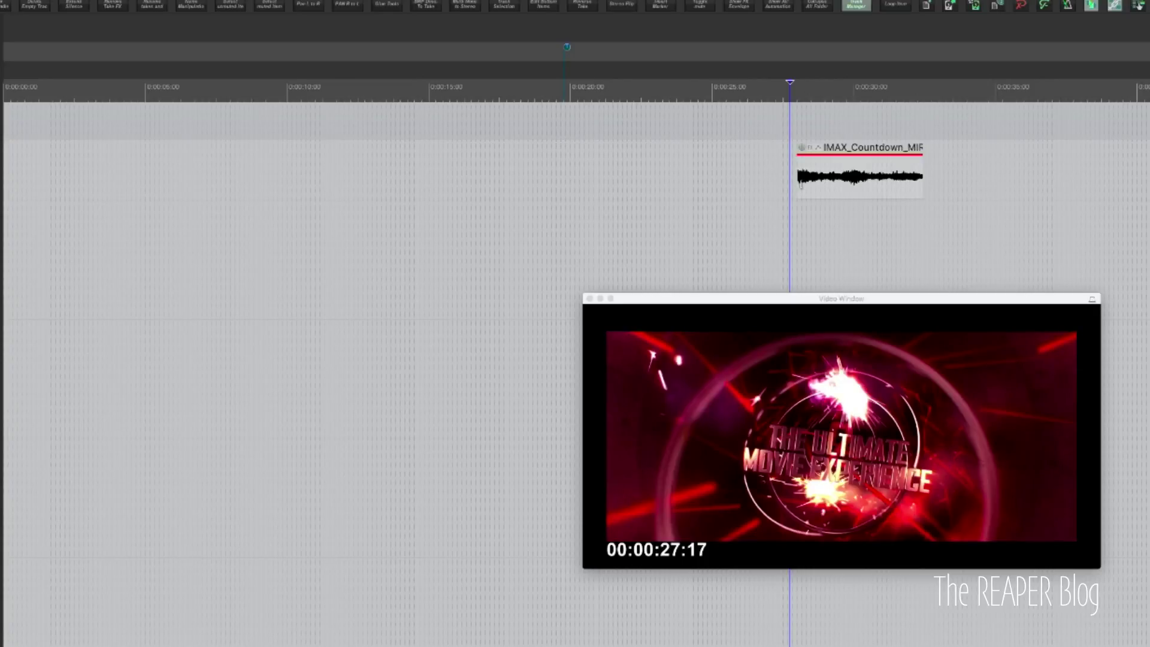
{"action": "key", "text": "1"}
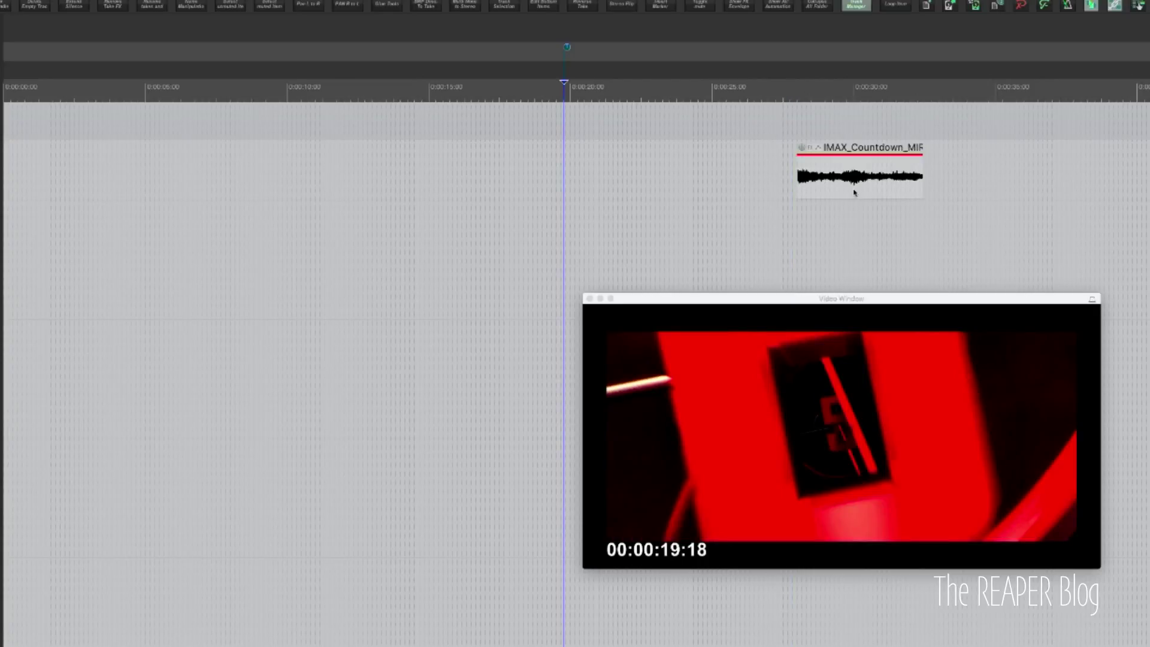
{"action": "key", "text": "m"}
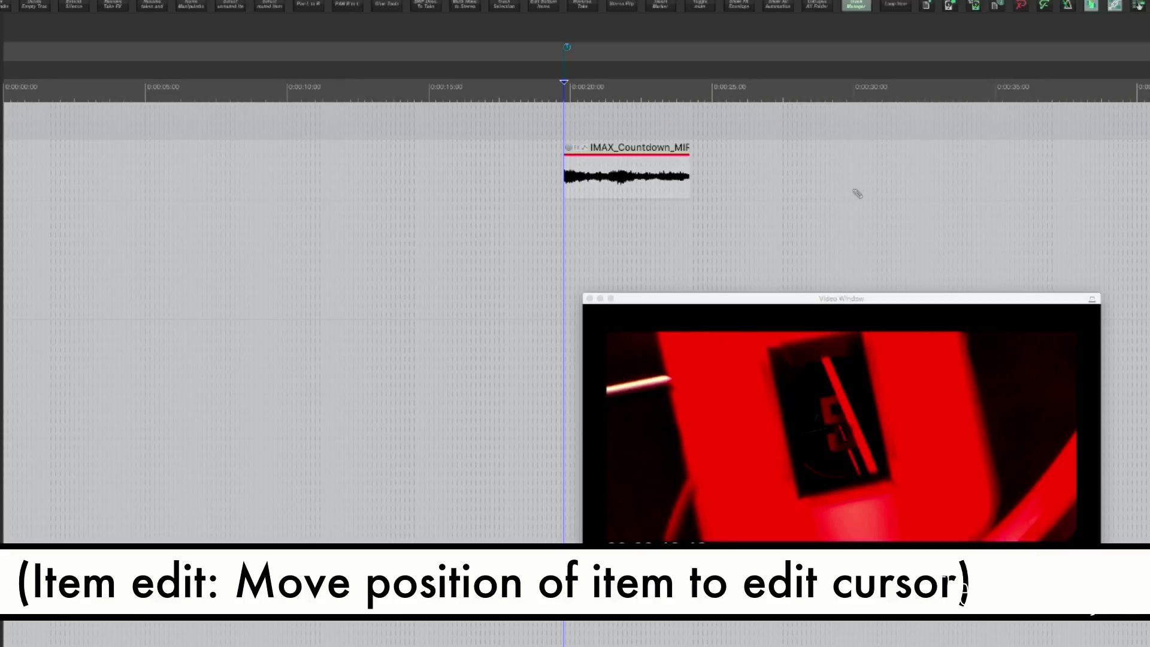
{"action": "left_click", "coordinate": [856, 193], "text": "ctrl"}
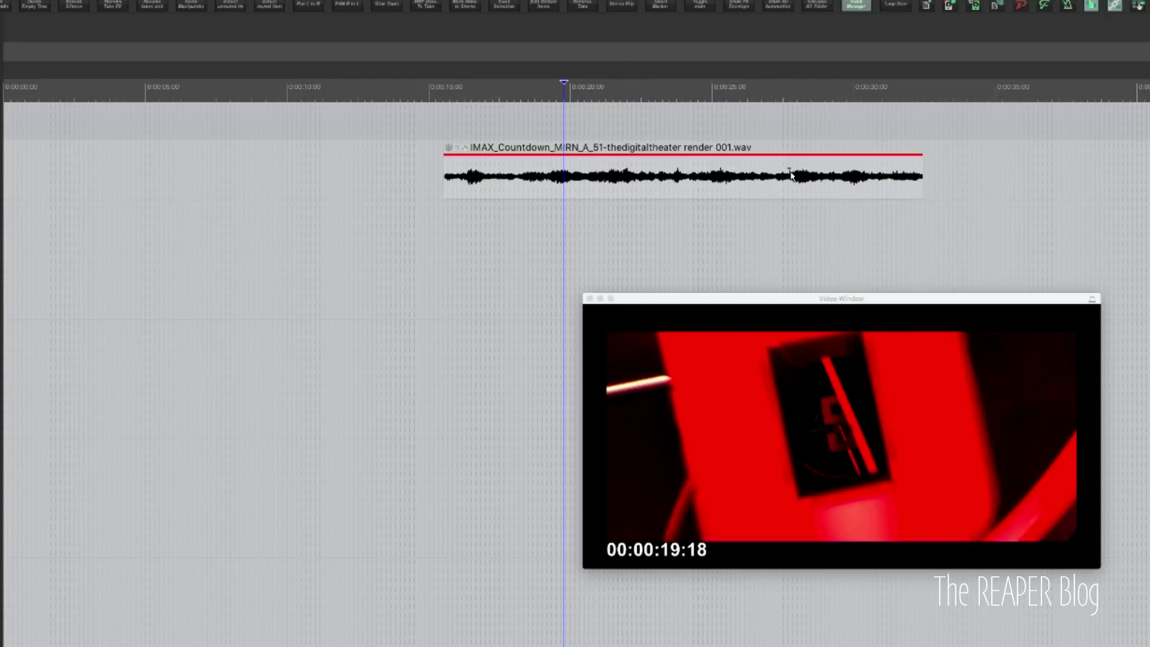
- Trim the audio item's left edge at the pointer, about 0:00:27:17, and move the item to the edit cursor at 0:00:19:18
{"action": "key", "text": "a"}
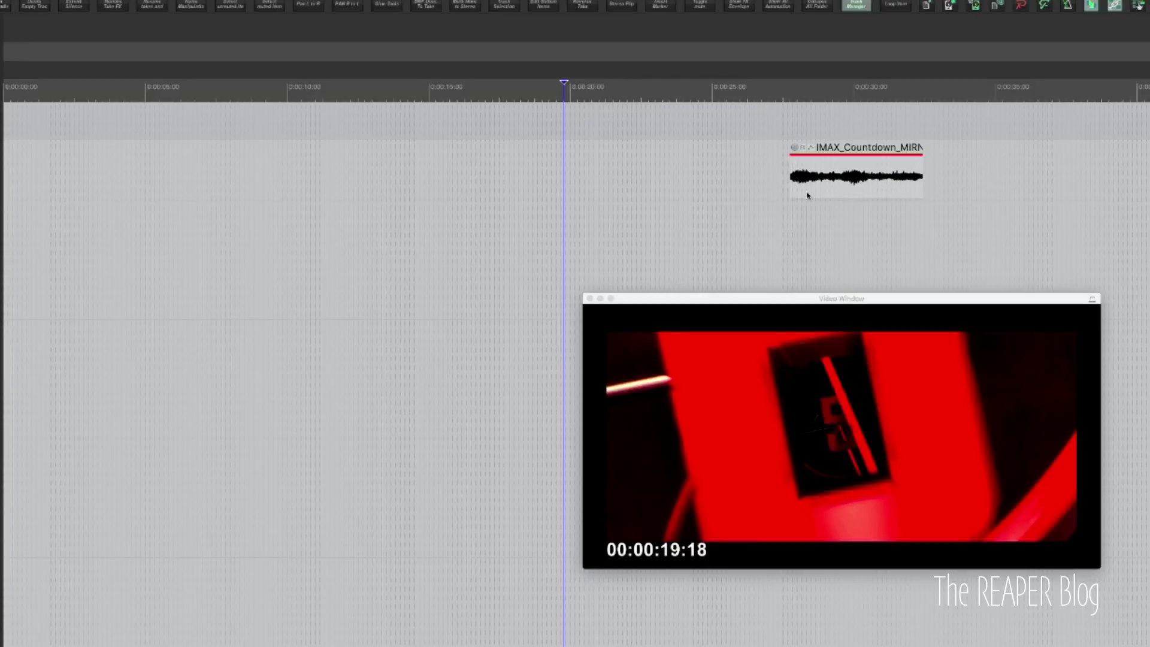
{"action": "key", "text": "m"}
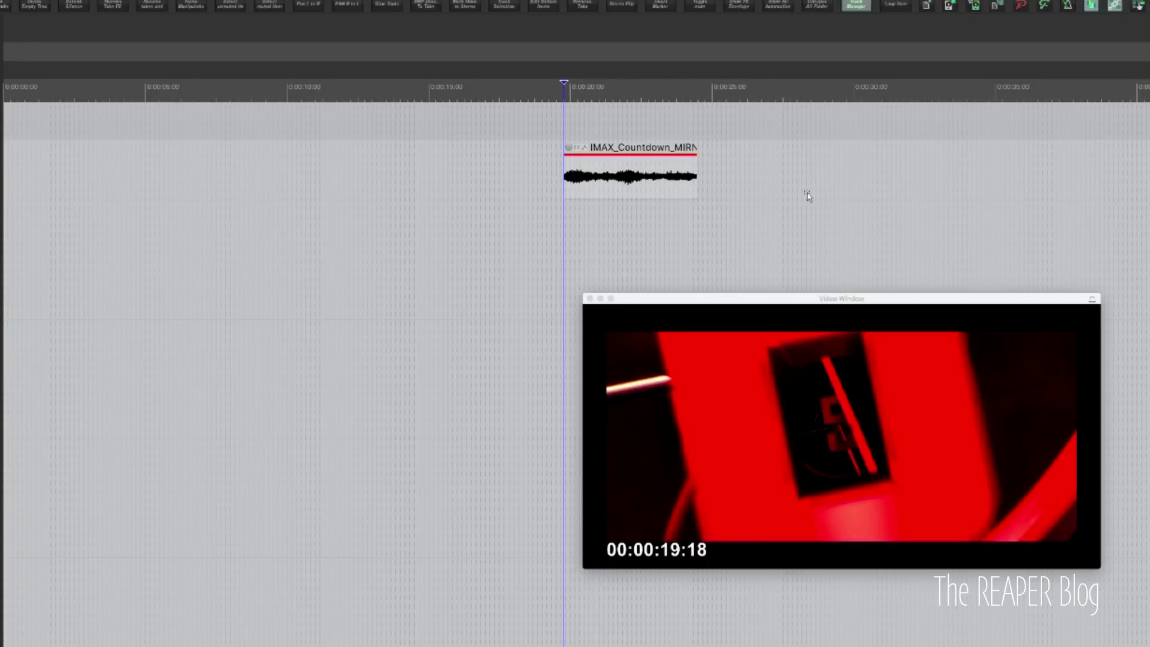
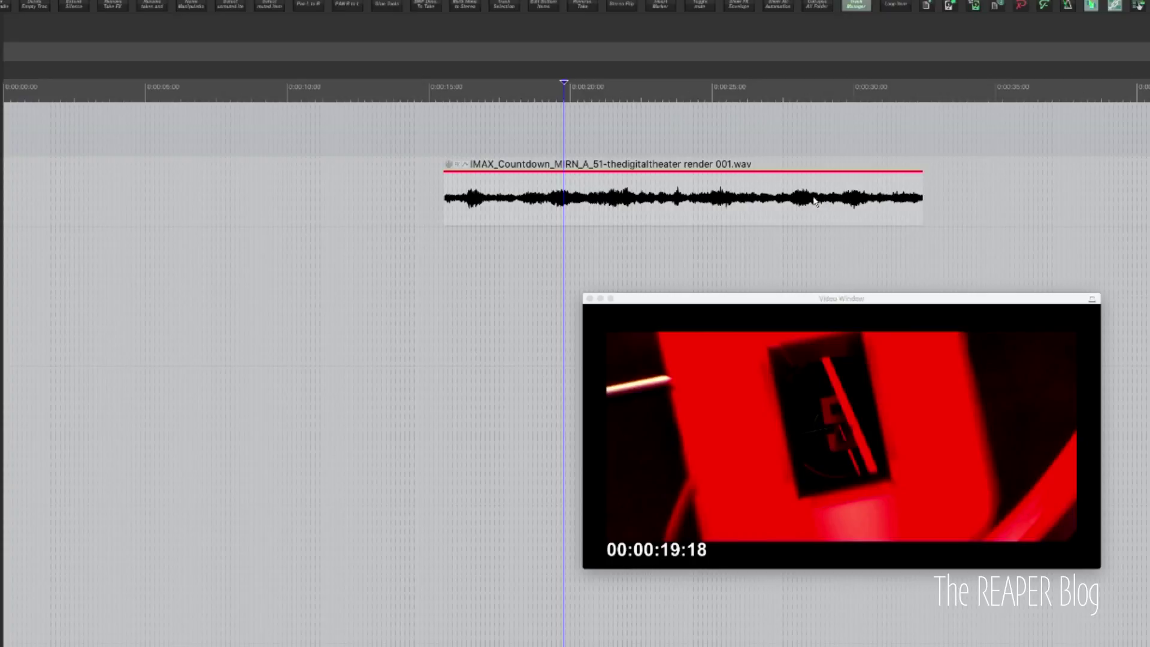
- Enlarge the displayed waveform and set the IMAX_Countdown item's snap offset at the peak near 0:00:23:18
{"action": "key", "text": "shift+Up"}
{"action": "key", "text": "shift+Up"}
{"action": "scroll", "coordinate": [800, 196], "scroll_direction": "down", "scroll_amount": 2}
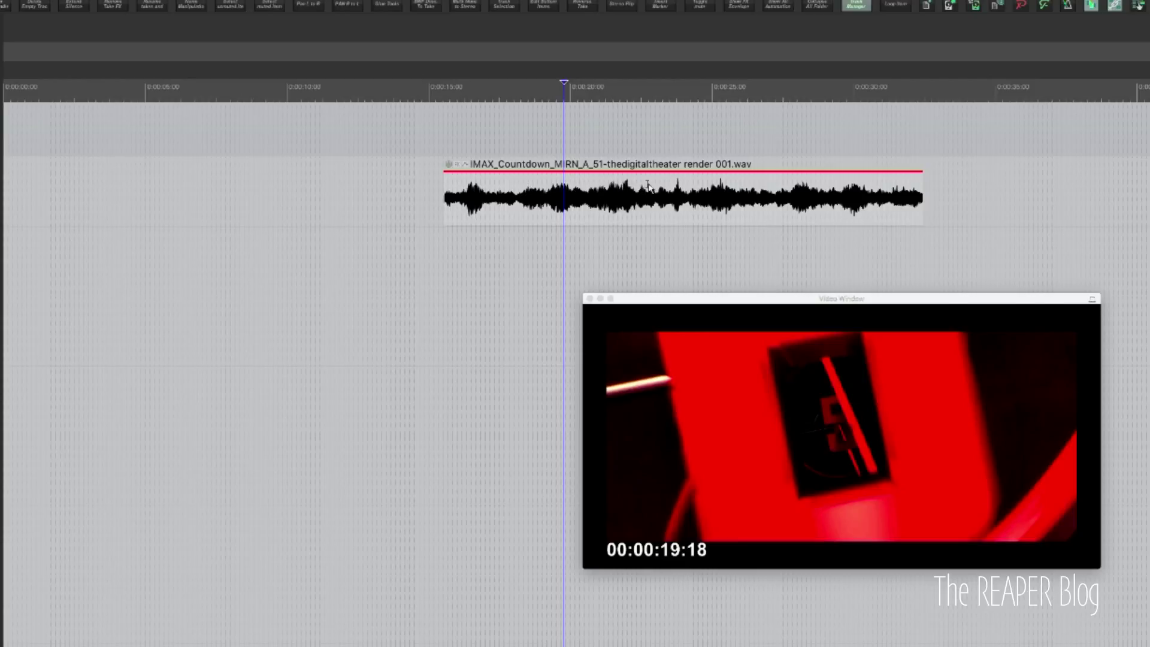
{"action": "left_click", "coordinate": [677, 182]}
{"action": "key", "text": "m"}
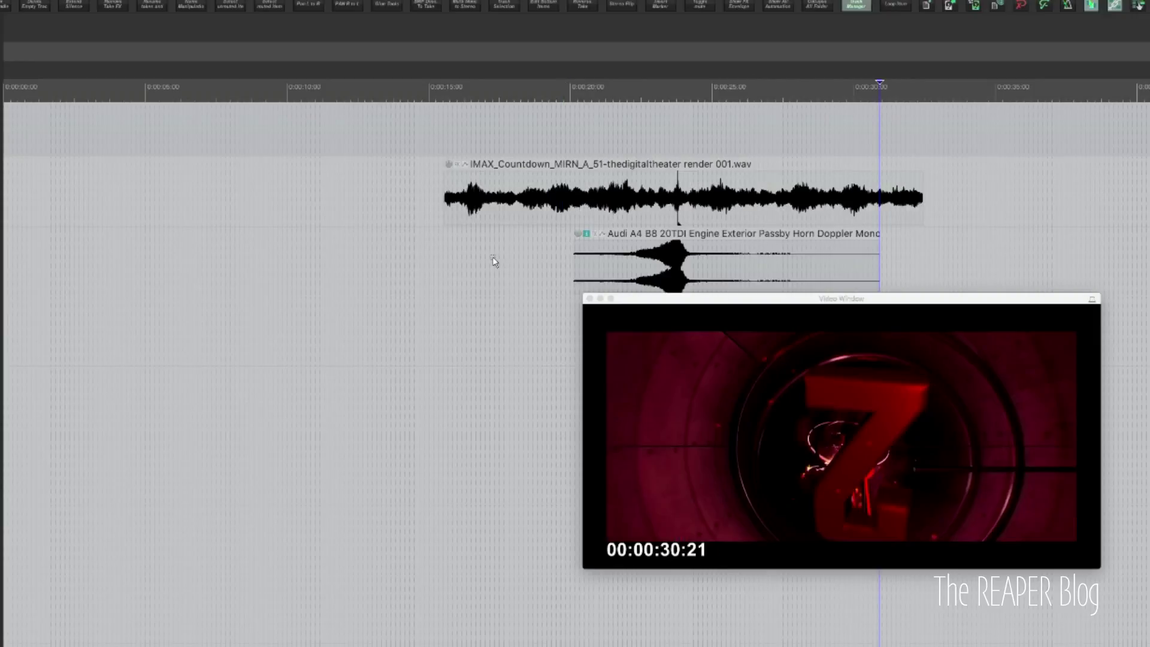
- Seek the video to 0:00:17:06 and move the Video Window clear of the Audi A4 item's waveform
{"action": "left_click", "coordinate": [492, 258]}
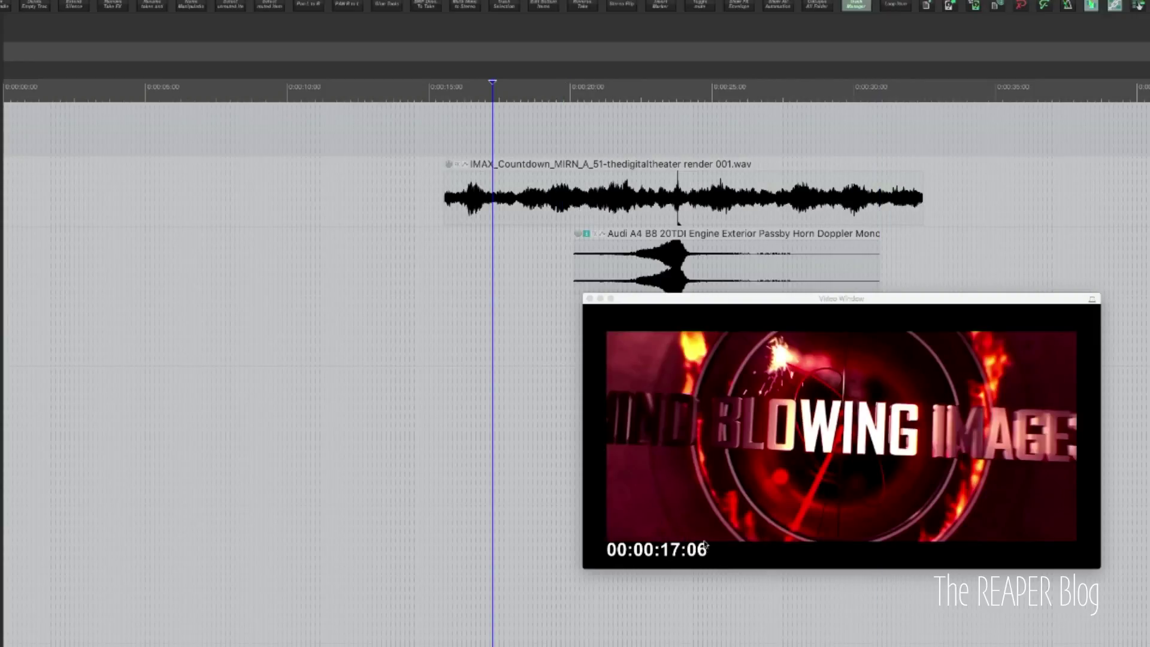
{"action": "scroll", "coordinate": [464, 251], "scroll_direction": "up", "scroll_amount": 1}
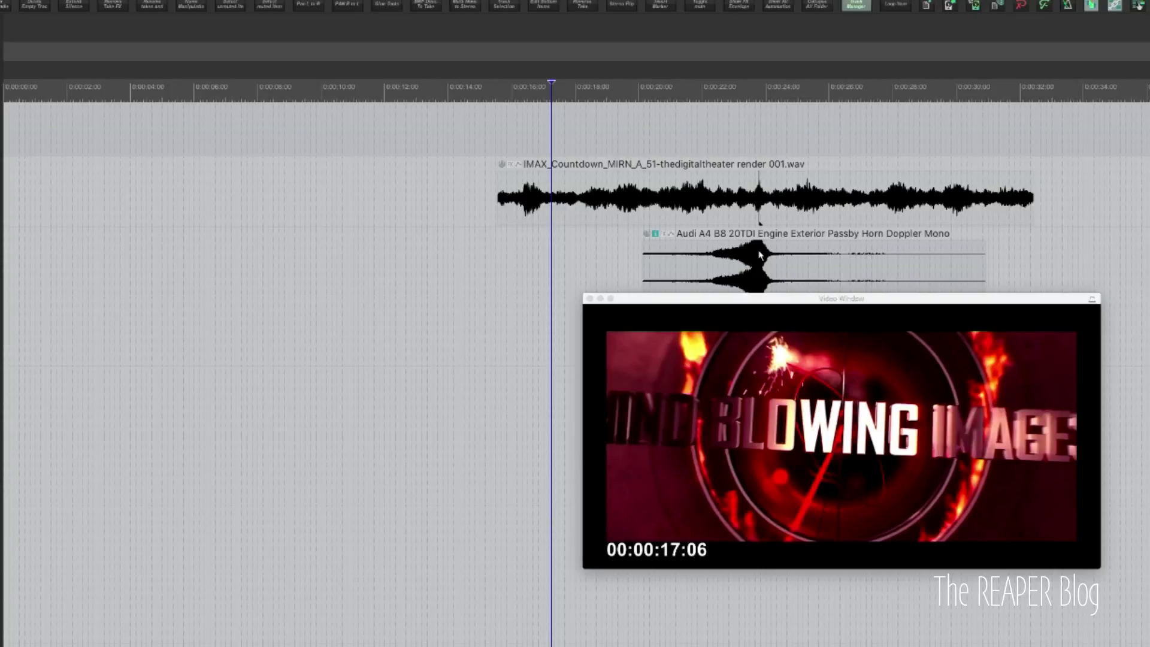
{"action": "scroll", "coordinate": [764, 254], "scroll_direction": "down", "scroll_amount": 2}
{"action": "scroll", "coordinate": [764, 254], "scroll_direction": "up", "scroll_amount": 2}
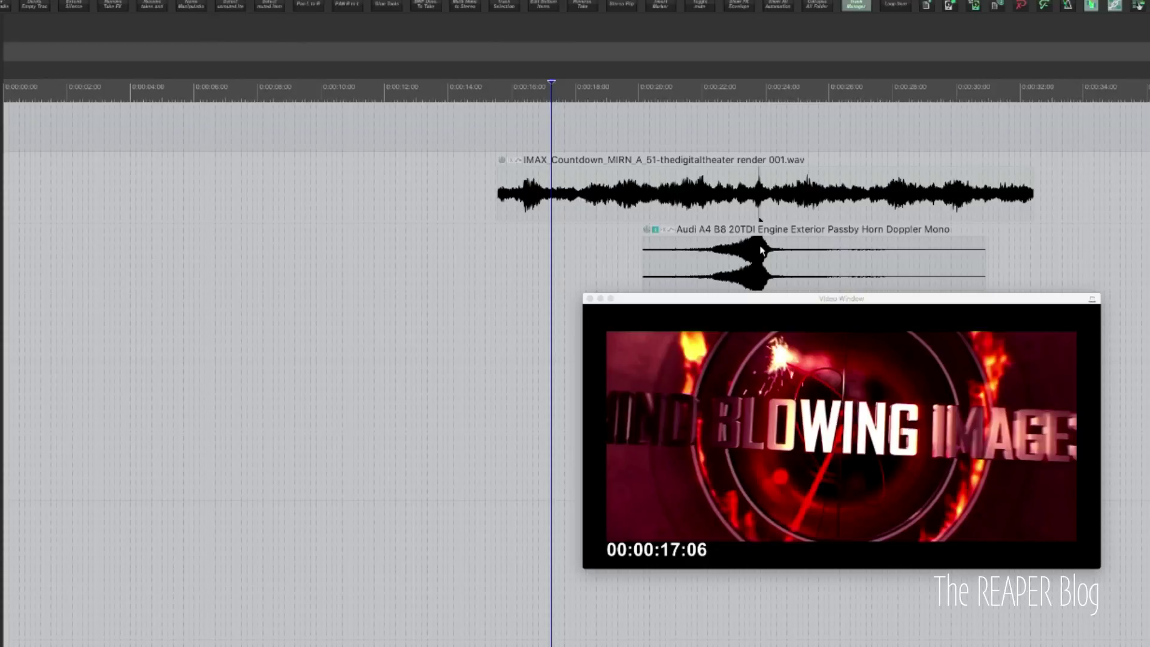
{"action": "left_click_drag", "start_coordinate": [814, 300], "coordinate": [848, 361]}
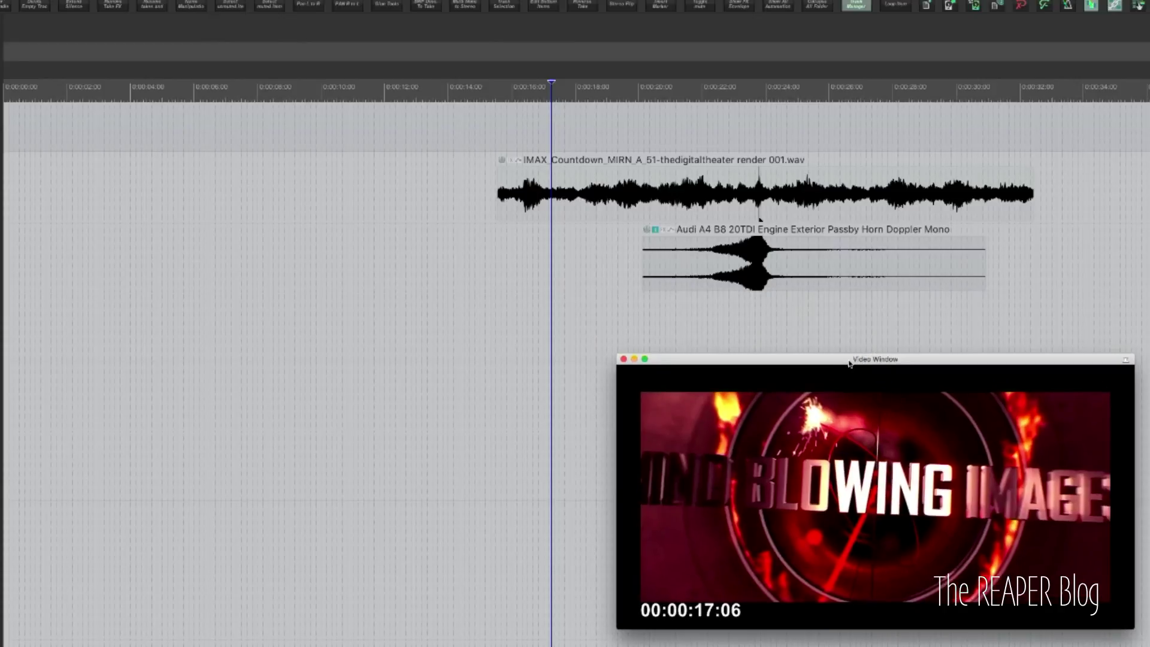
- Set the Audi A4 item's snap offset at its waveform peak near 0:00:23:18
{"action": "left_click", "coordinate": [760, 245]}
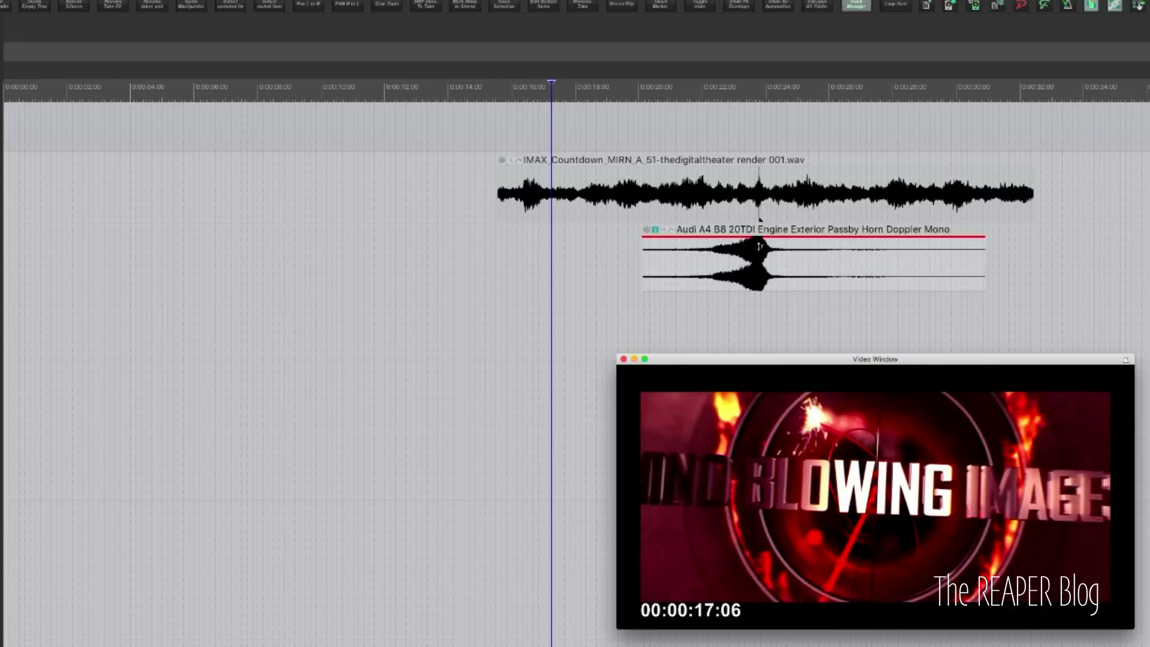
{"action": "scroll", "coordinate": [759, 247], "scroll_direction": "up", "scroll_amount": 2}
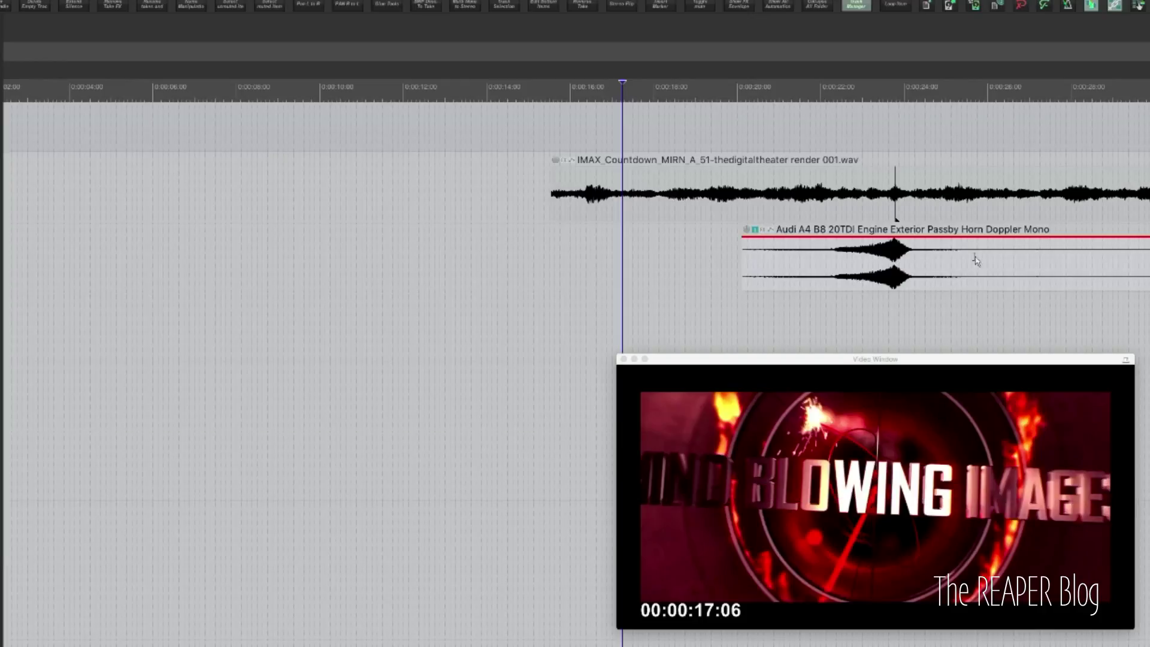
{"action": "left_click", "coordinate": [960, 270]}
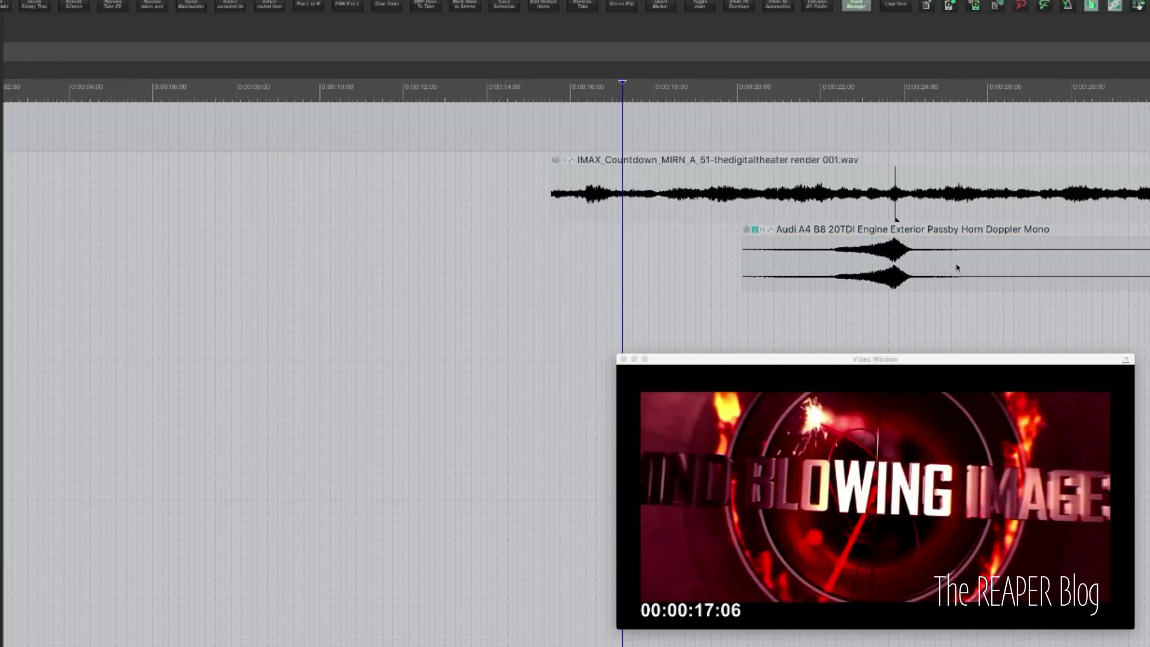
{"action": "left_click", "coordinate": [893, 245]}
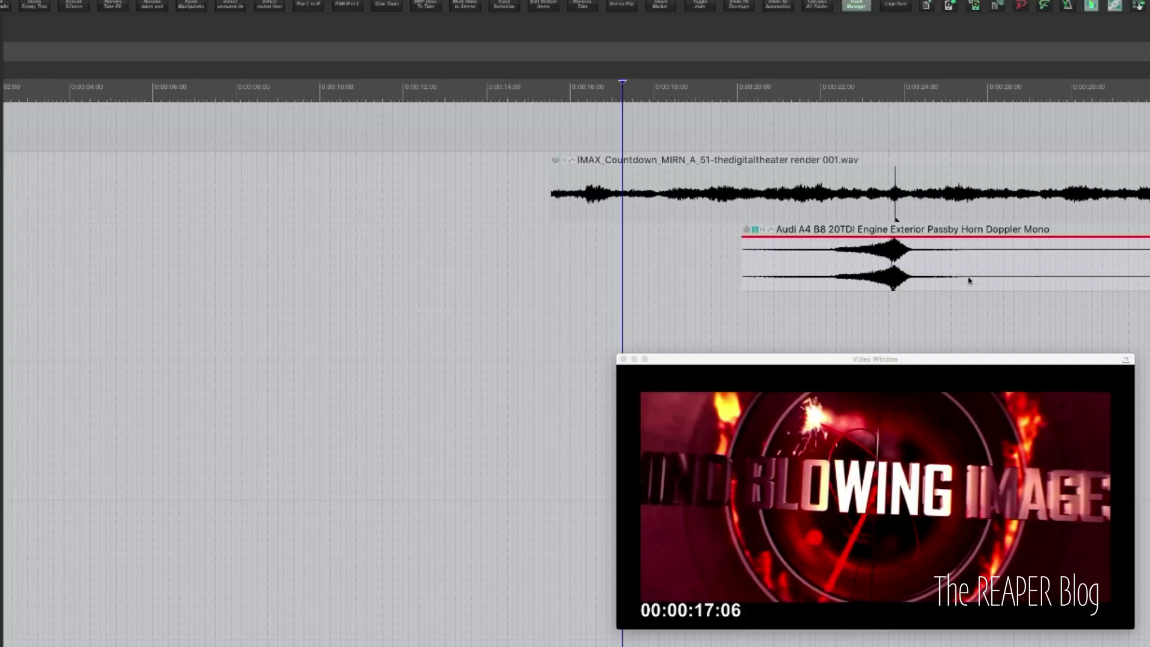
- Move the Audi A4 item by its snap offset to the edit cursor at 0:00:17:06, and undo the move and the snap offset
{"action": "key", "text": "m"}
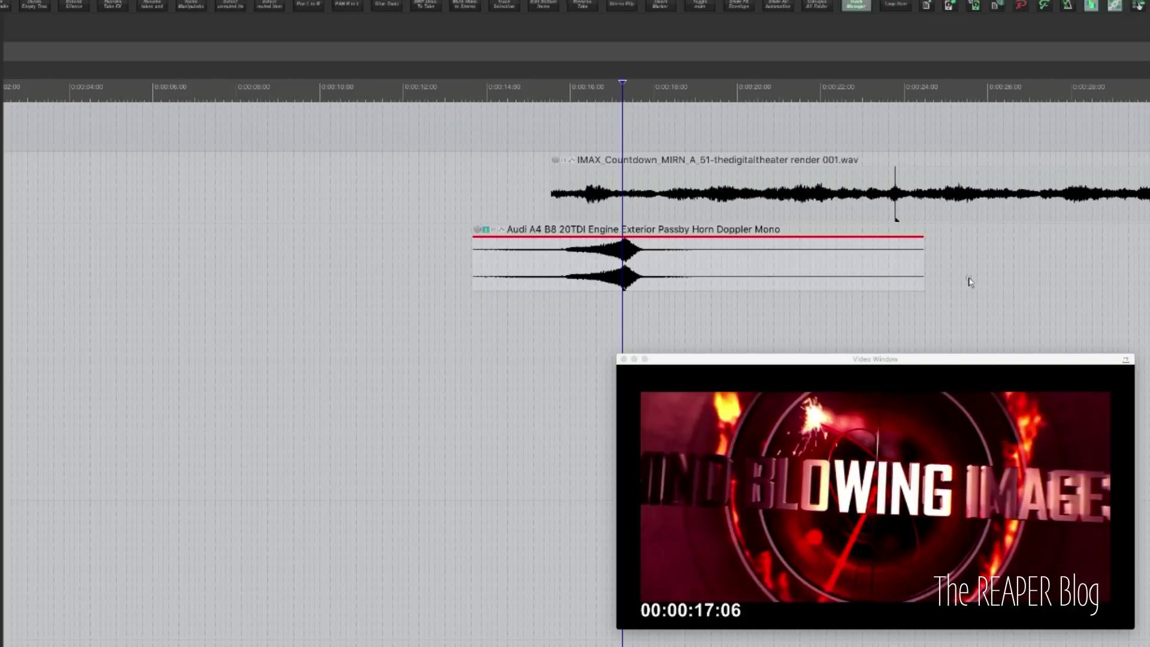
{"action": "scroll", "coordinate": [971, 279], "scroll_direction": "down", "scroll_amount": 5}
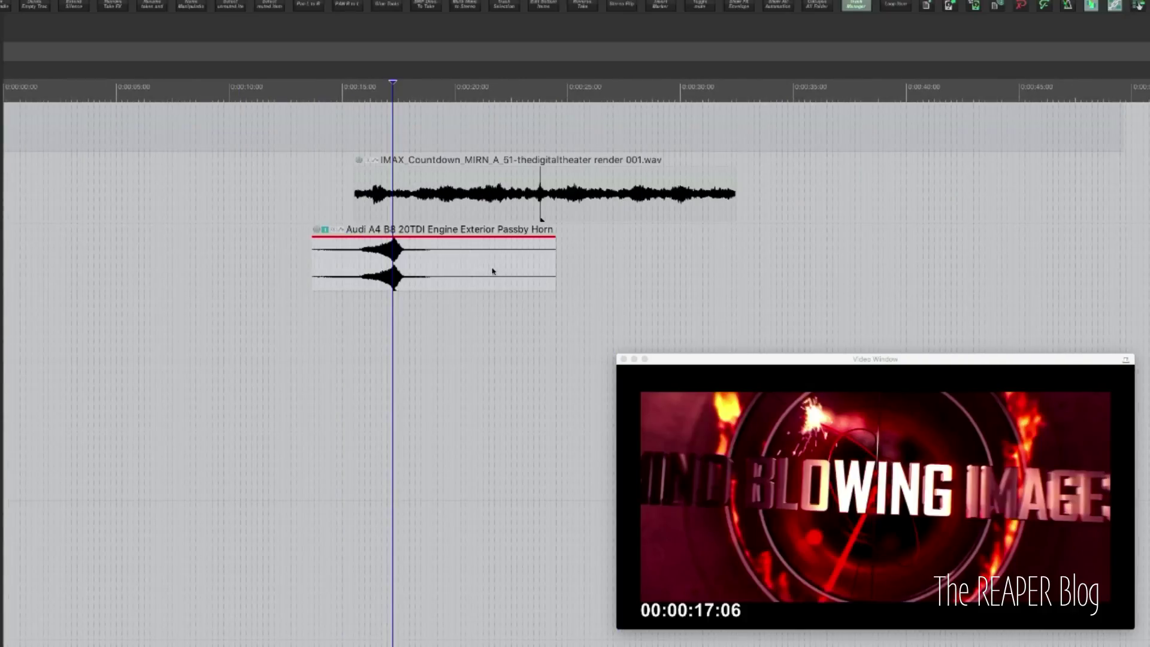
{"action": "key", "text": "super+z"}
{"action": "key", "text": "super+z"}
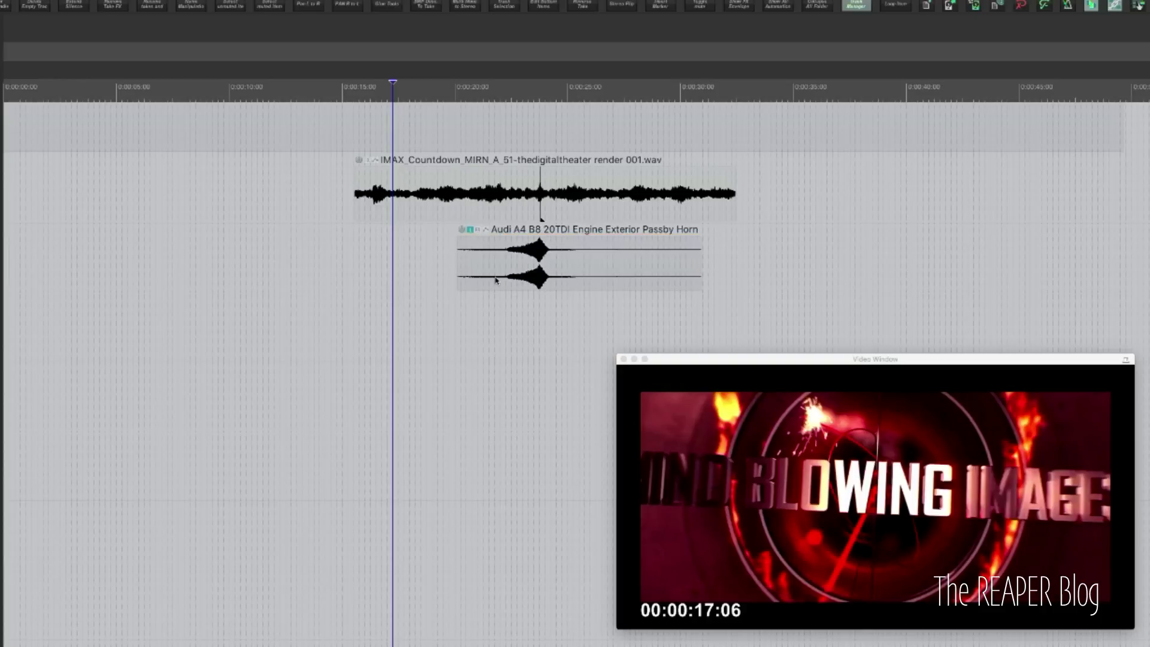
- Find the custom action CUSTOM TRIM LEFT EDGE OF ITEM TO EDIT CURSOR by its shortcut and examine its definition
{"action": "key", "text": "question"}
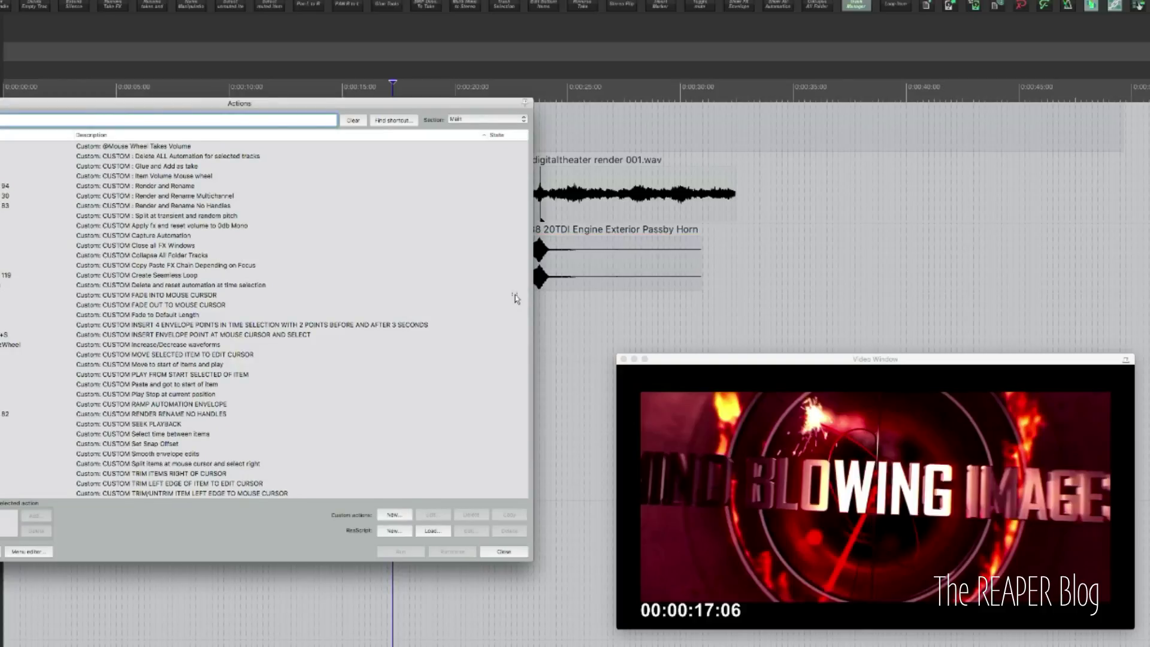
{"action": "left_click", "coordinate": [393, 120]}
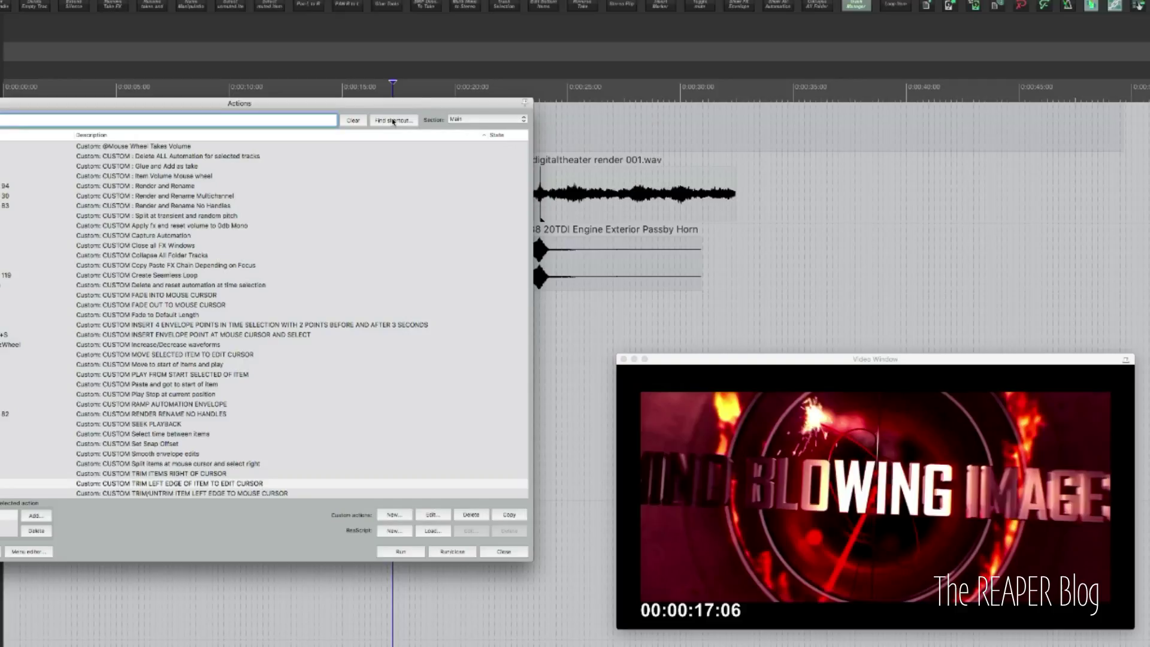
{"action": "scroll", "coordinate": [304, 354], "scroll_direction": "down", "scroll_amount": 2}
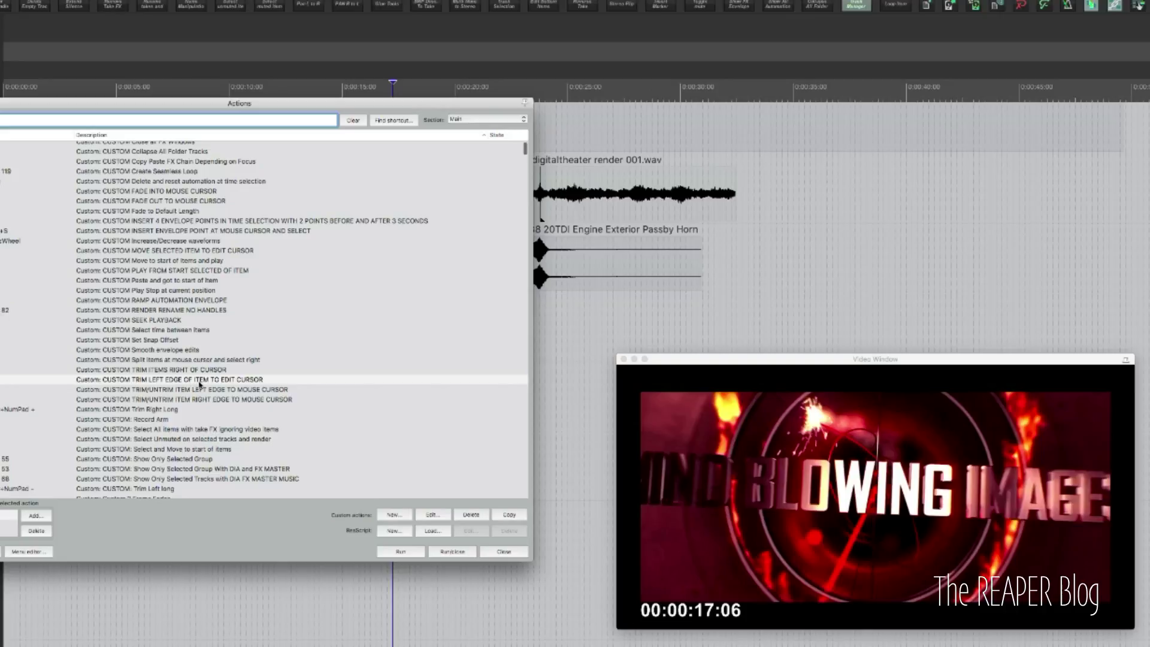
{"action": "left_click", "coordinate": [446, 515]}
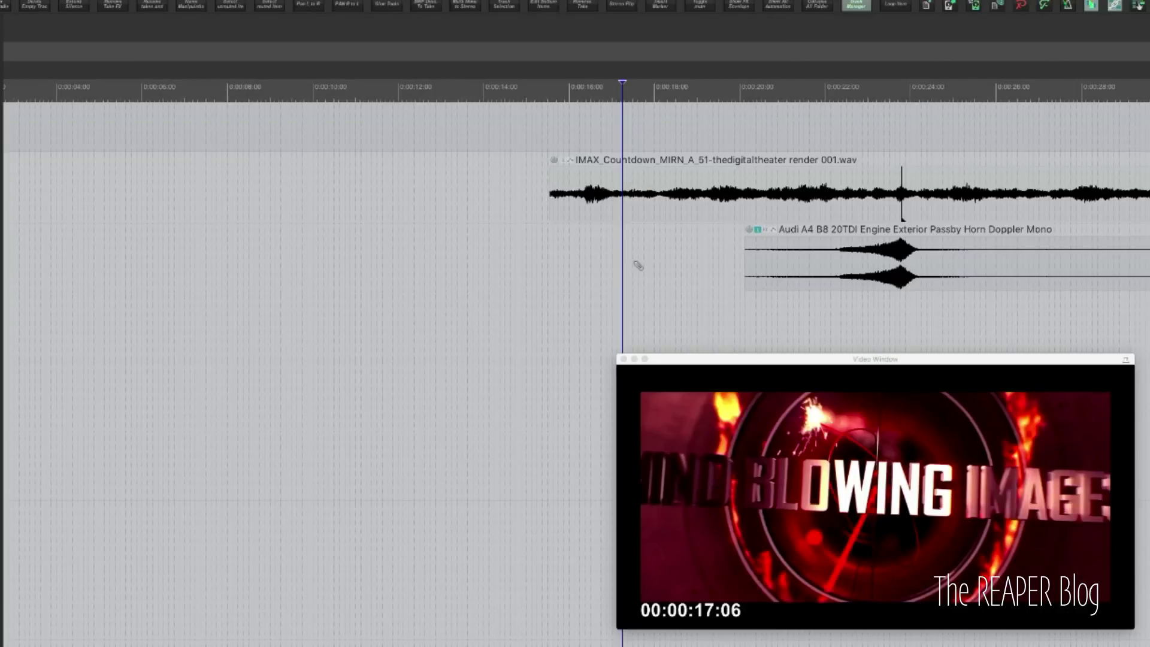
- Trim the Audi A4 item's start at 0:00:23:11 and seek the video to 0:00:17:00
{"action": "scroll", "coordinate": [639, 265], "scroll_direction": "down", "scroll_amount": 2}
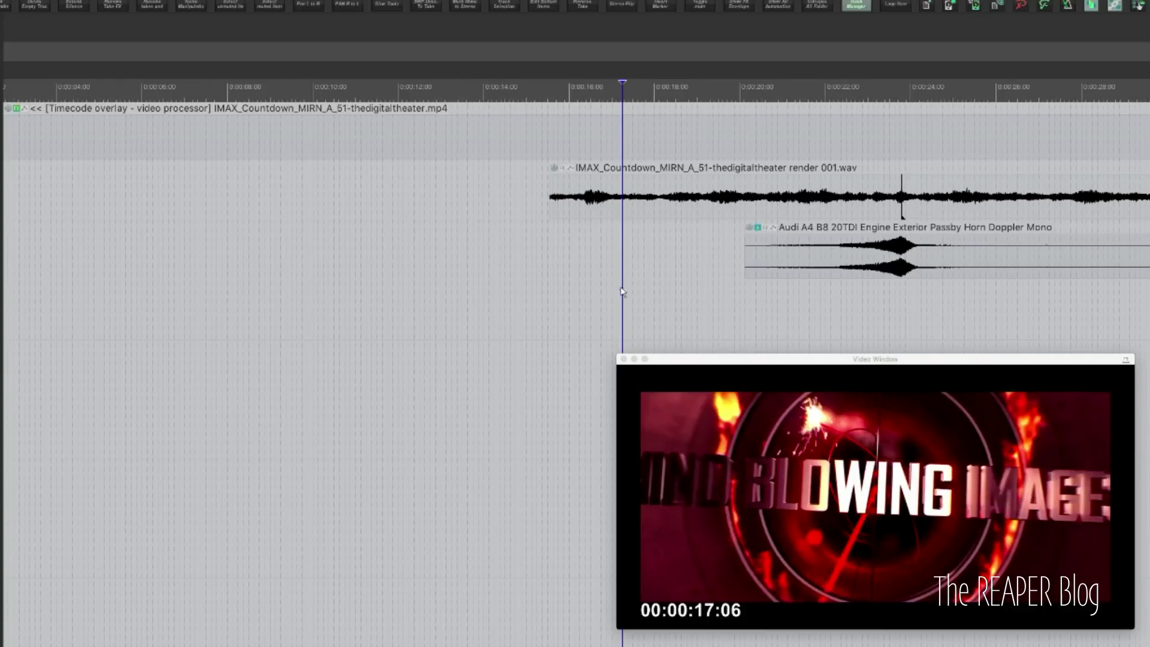
{"action": "left_click", "coordinate": [891, 252]}
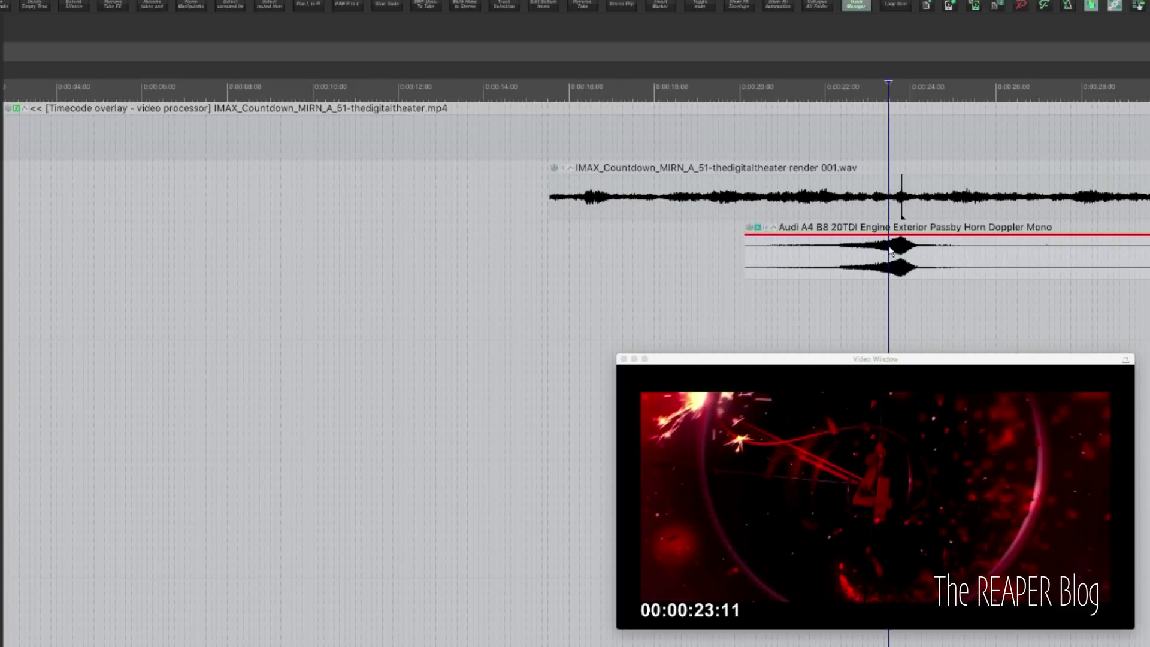
{"action": "key", "text": "a"}
{"action": "left_click", "coordinate": [611, 227]}
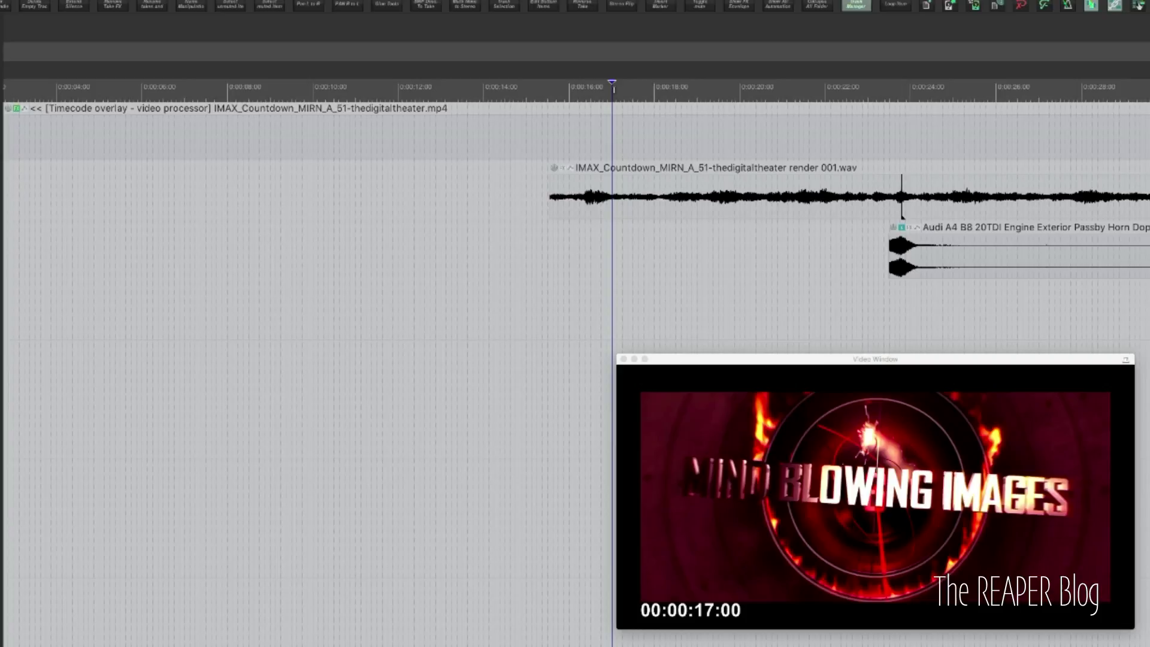
- Undo the trim, trim the Audi A4 item's left edge again at the pointer just before the peak, and undo that too
{"action": "key", "text": "ctrl+z"}
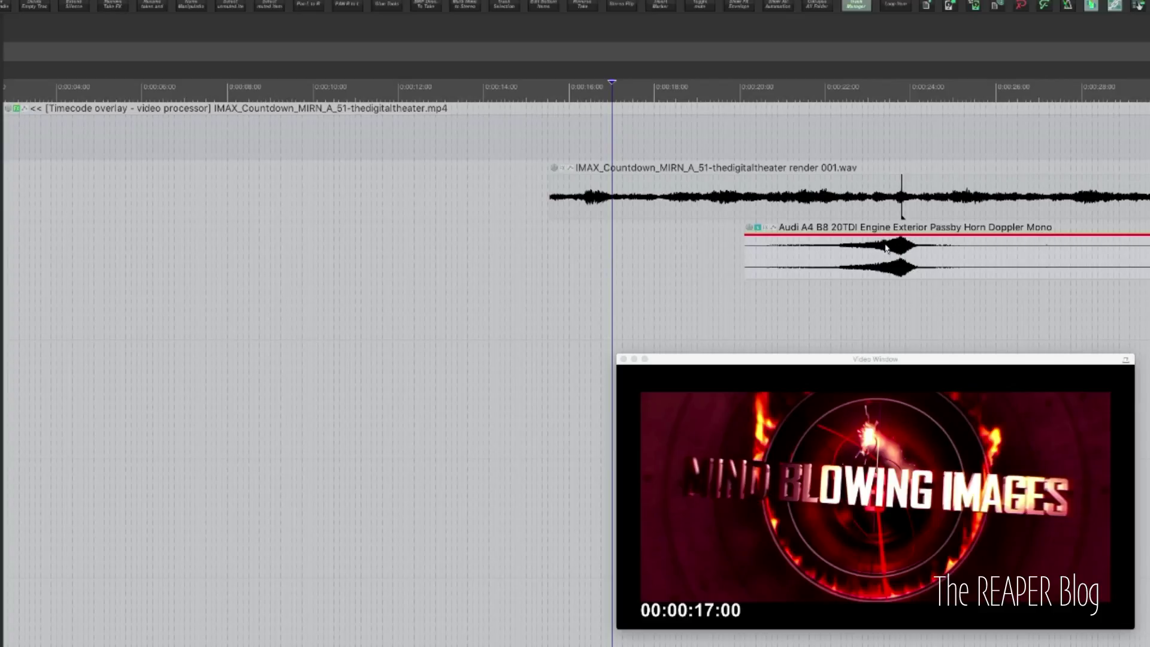
{"action": "key", "text": "a"}
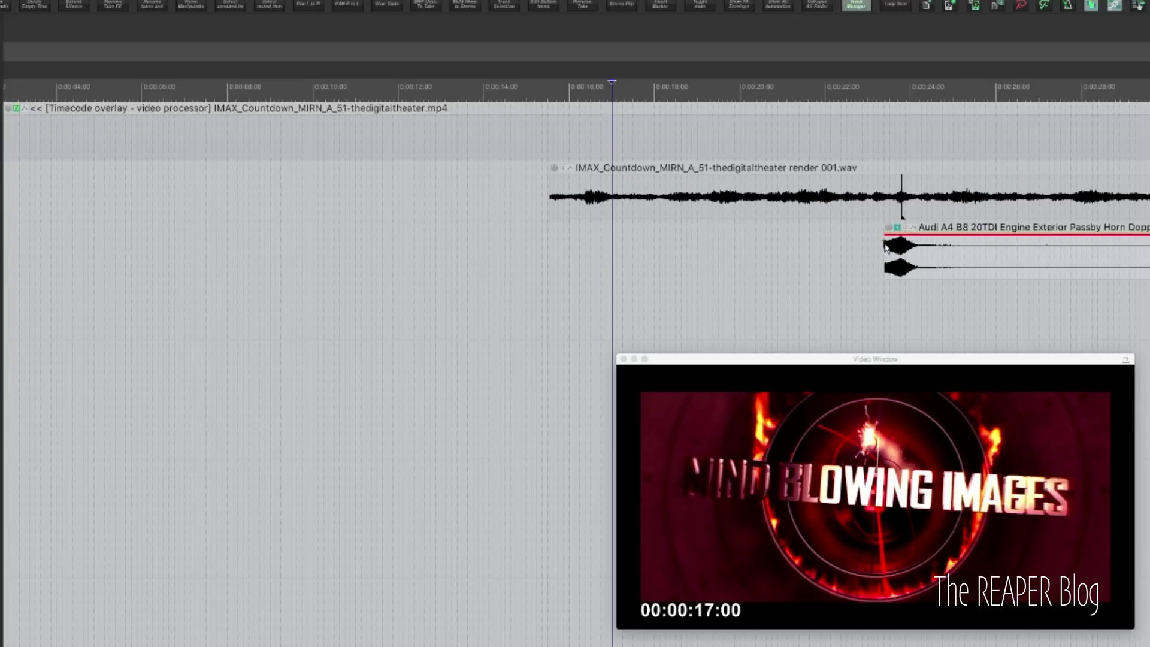
{"action": "key", "text": "ctrl+z"}
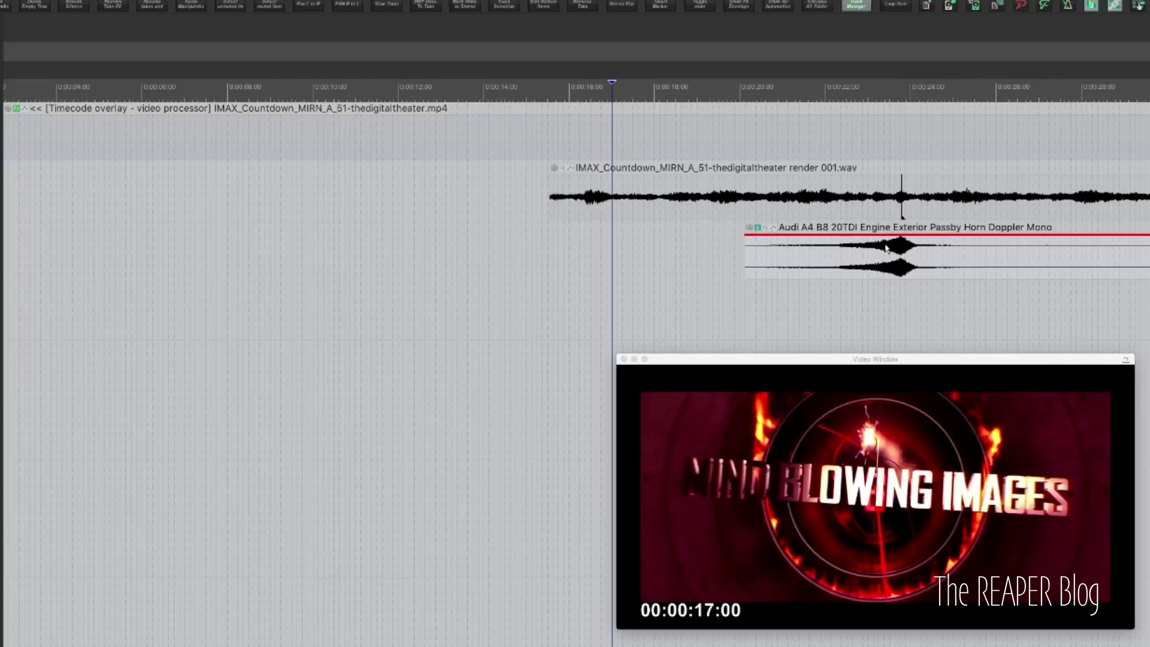
- Find CUSTOM TRIM ITEMS RIGHT OF CURSOR by its shortcut, examine the actions it contains, and close the action windows without editing
{"action": "key", "text": "question"}
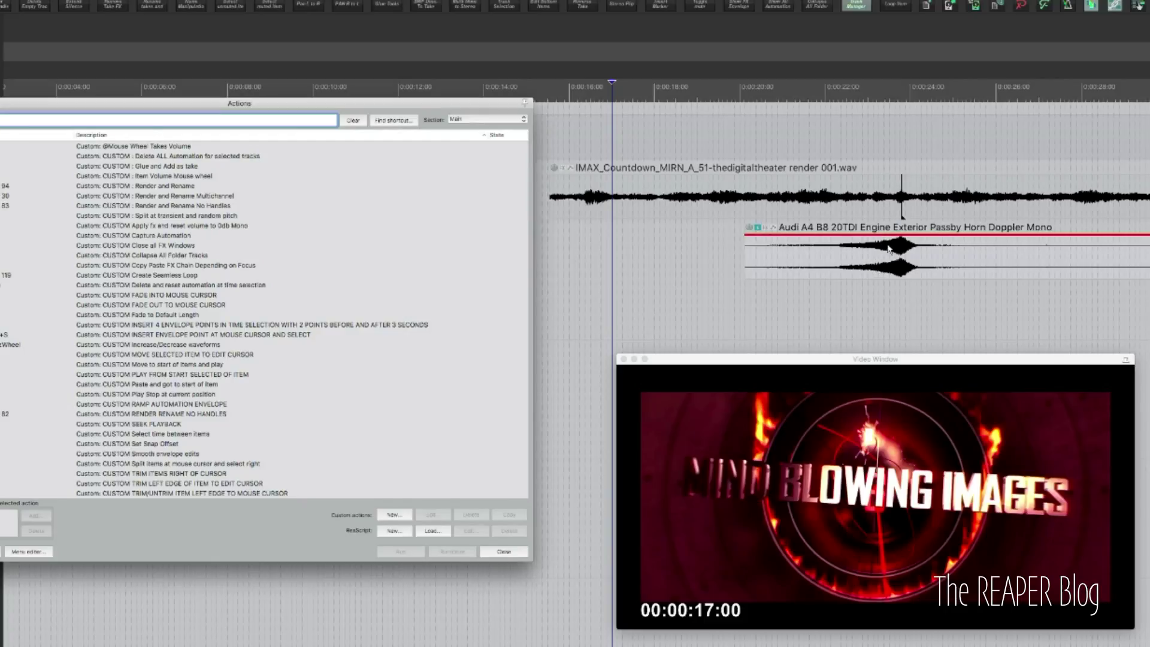
{"action": "left_click", "coordinate": [392, 120]}
{"action": "key", "text": "a"}
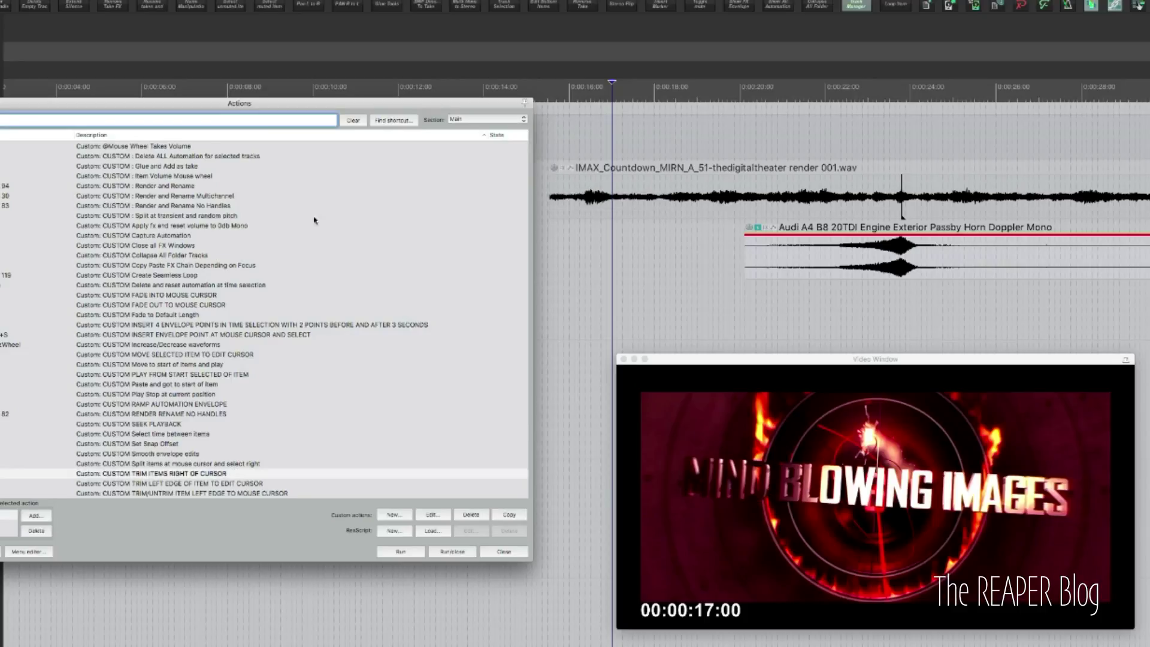
{"action": "scroll", "coordinate": [314, 221], "scroll_direction": "down", "scroll_amount": 3}
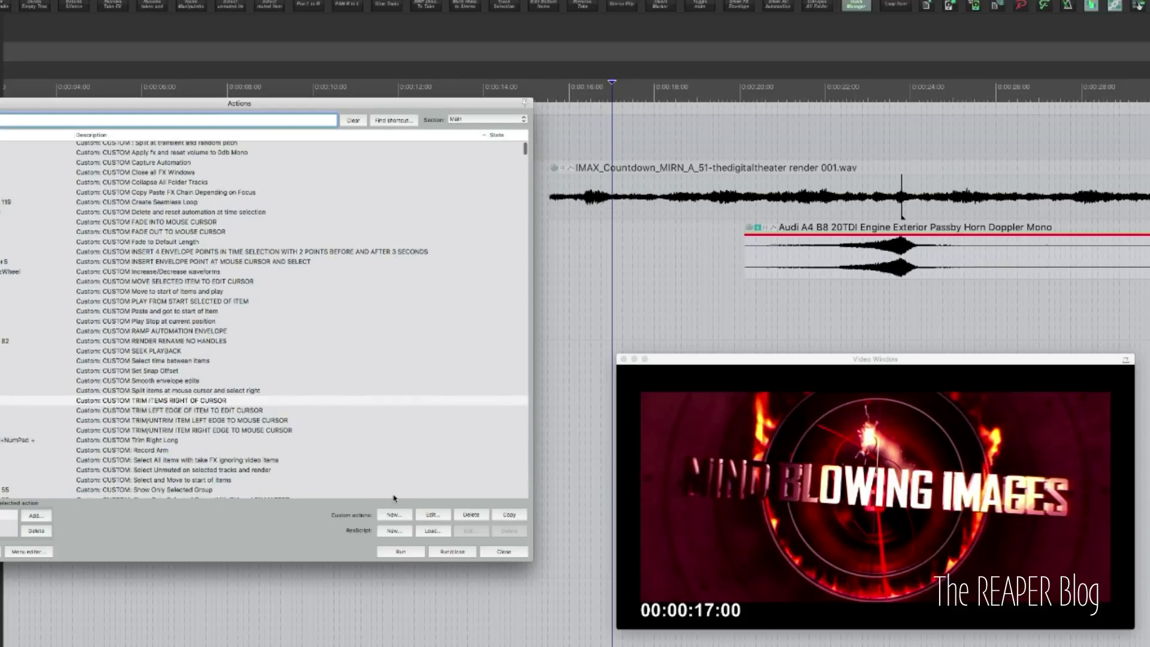
{"action": "left_click", "coordinate": [433, 514]}
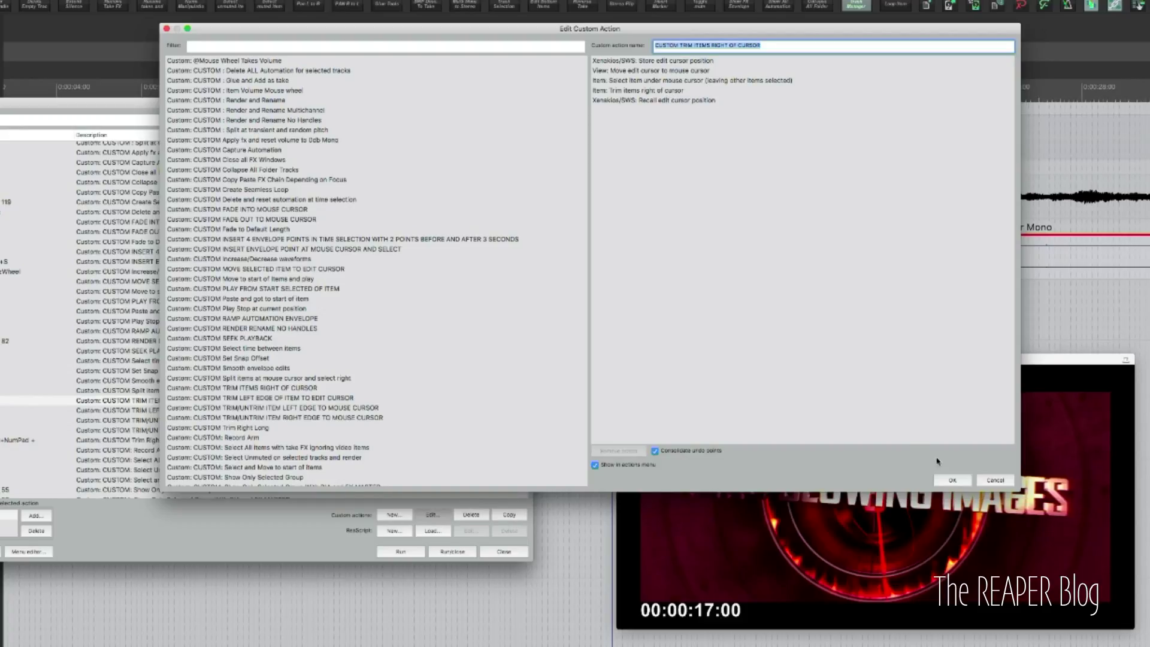
{"action": "left_click", "coordinate": [990, 485]}
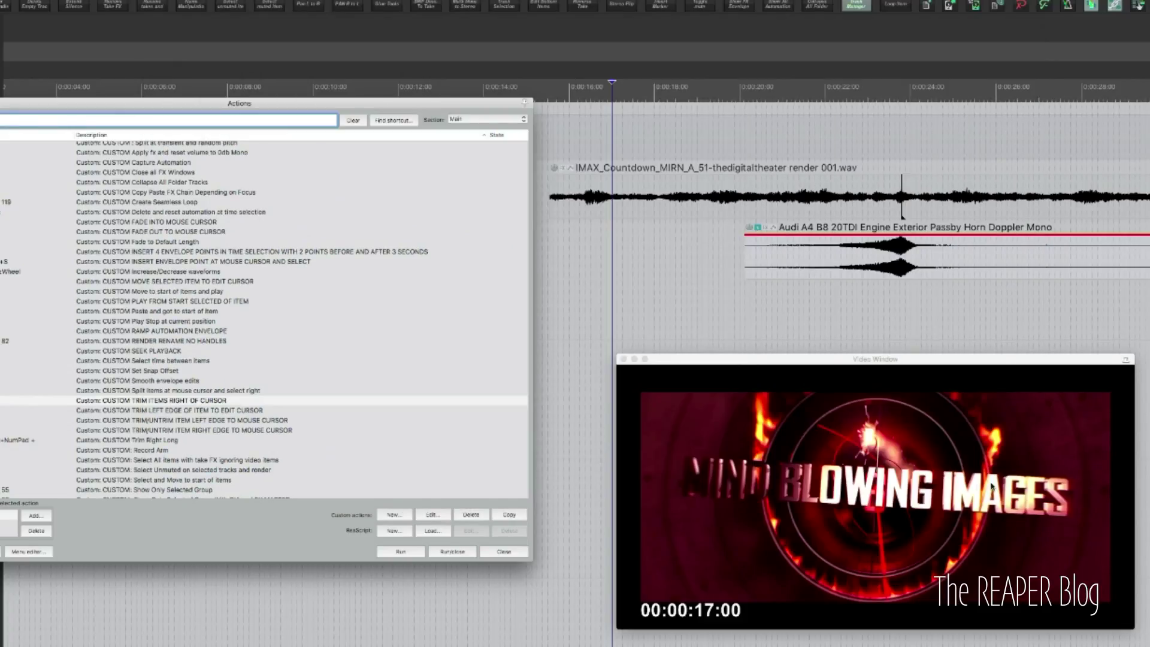
{"action": "left_click", "coordinate": [516, 556]}
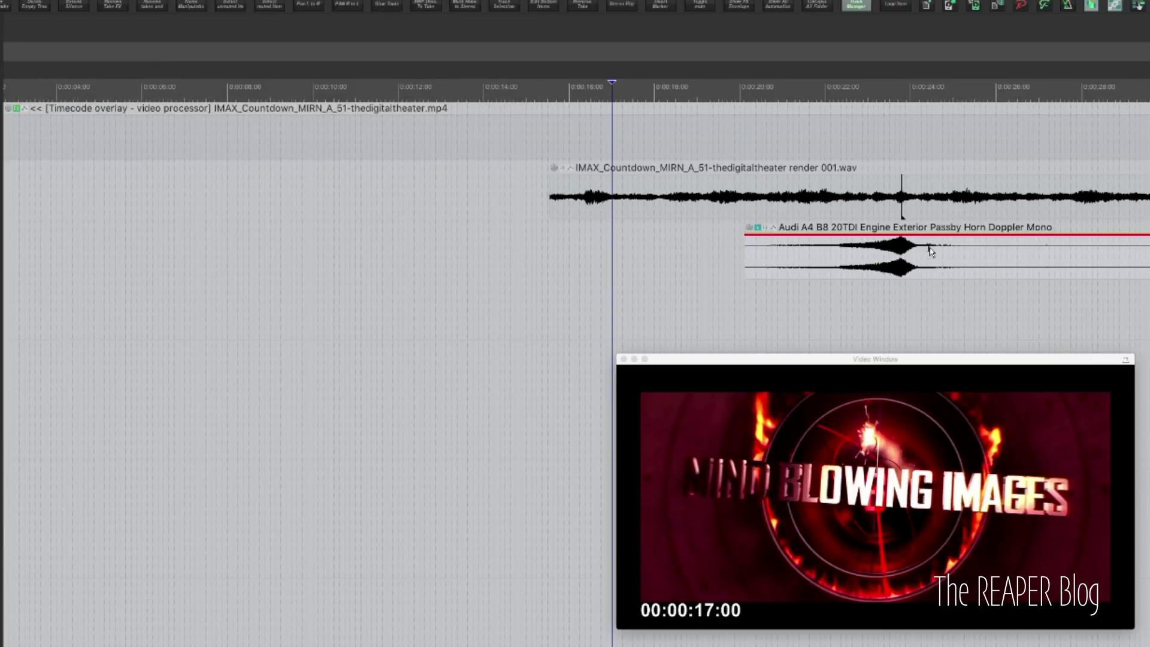
- Trim the Audi A4 item's right edge at the pointer, about 0:00:24:10, and undo the trim
{"action": "key", "text": "s"}
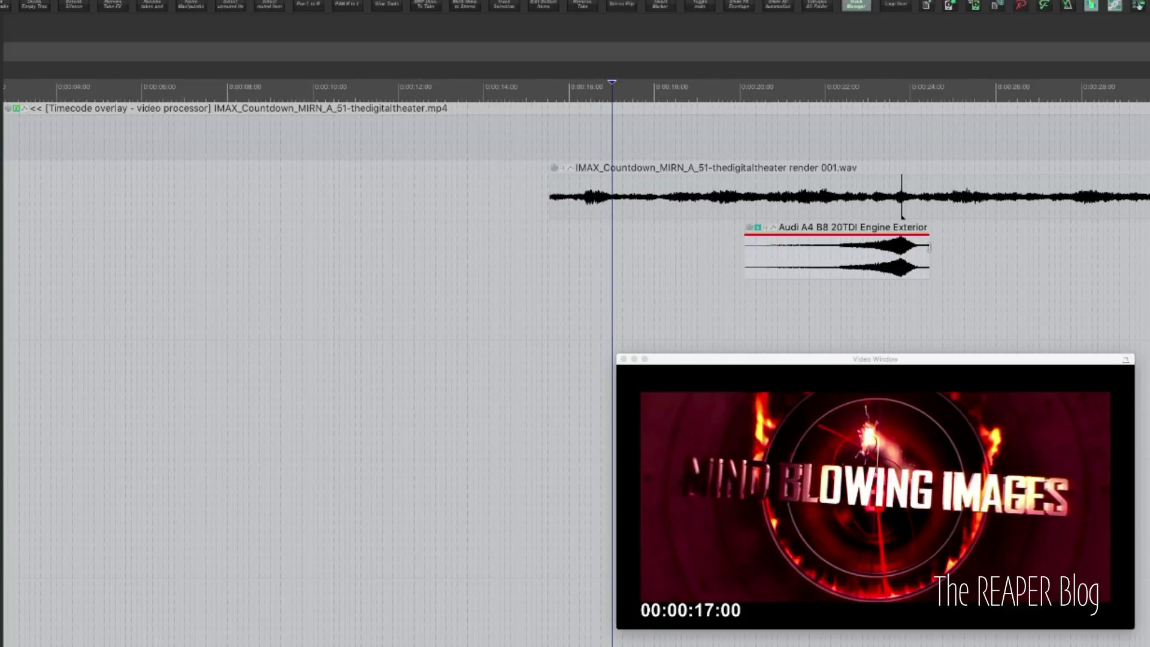
{"action": "key", "text": "super+z"}
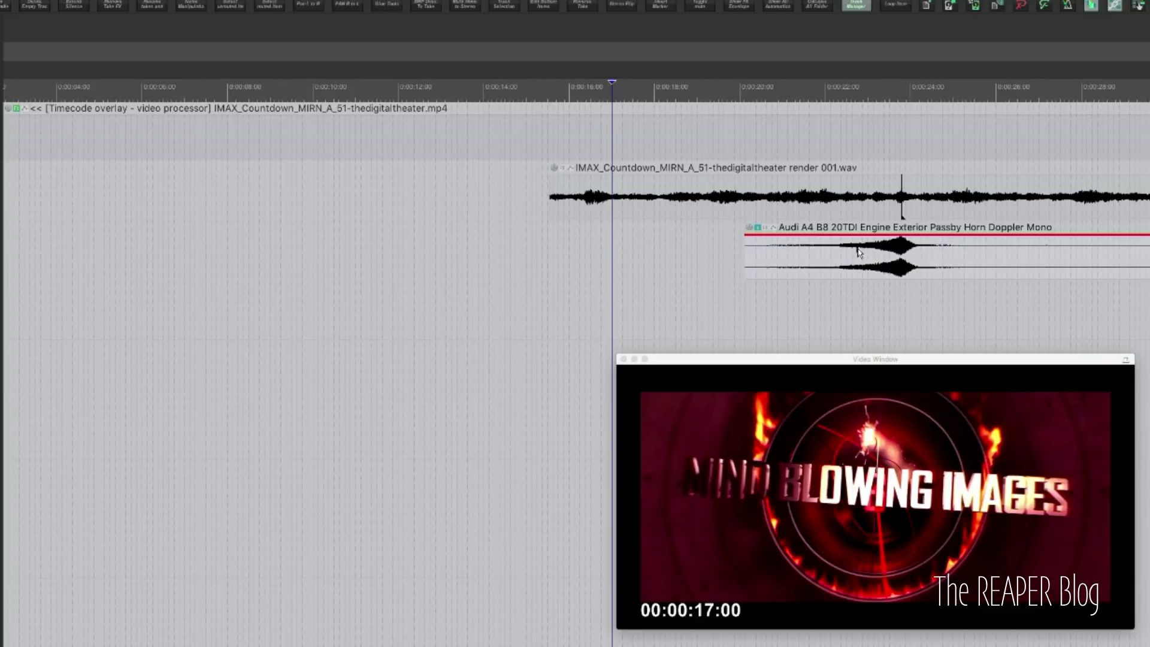
- Fade the Audi A4 item in to successive pointer positions, reaching about 0:00:27:15
{"action": "key", "text": "d"}
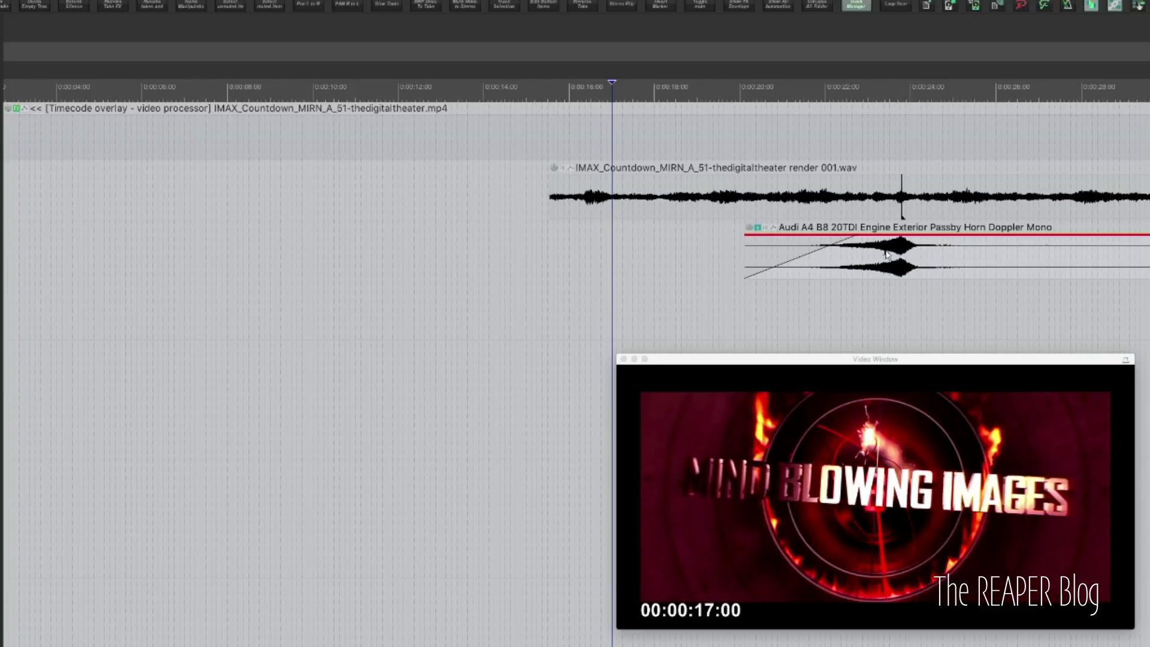
{"action": "key", "text": "d"}
{"action": "key", "text": "d"}
{"action": "key", "text": "d"}
{"action": "key", "text": "d"}
{"action": "key", "text": "d"}
{"action": "key", "text": "d"}
{"action": "key", "text": "d"}
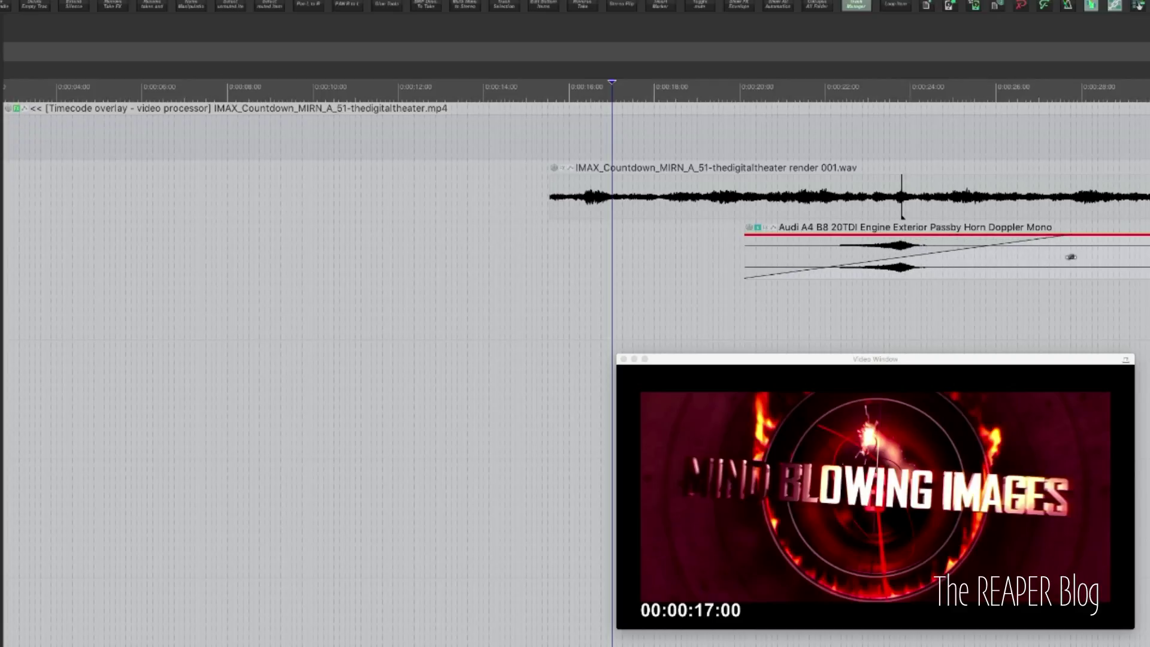
{"action": "key", "text": "shift+i"}
{"action": "key", "text": "shift+i"}
{"action": "left_click_drag", "start_coordinate": [946, 253], "coordinate": [1010, 251]}
- Undo the fade-in and fade the Audi A4 item out from the pointer, just after its waveform peak
{"action": "key", "text": "super+z"}
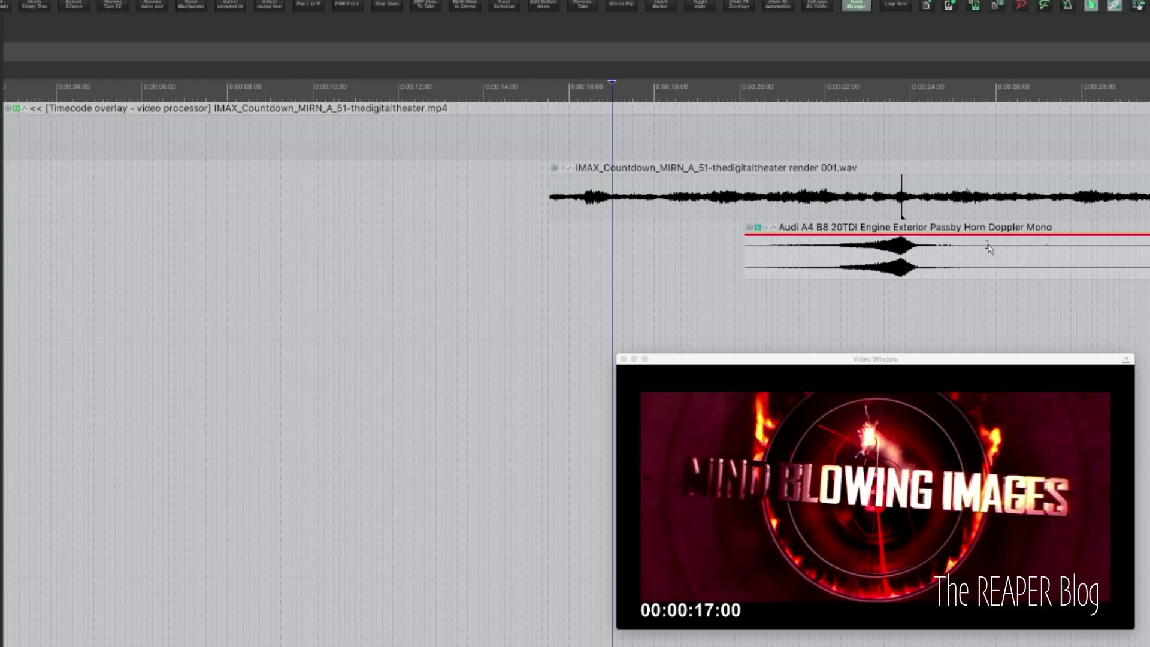
{"action": "left_click_drag", "start_coordinate": [988, 247], "coordinate": [923, 254]}
- Examine the actions inside CUSTOM FADE INTO MOUSE CURSOR and close the action windows without editing
{"action": "key", "text": "question"}
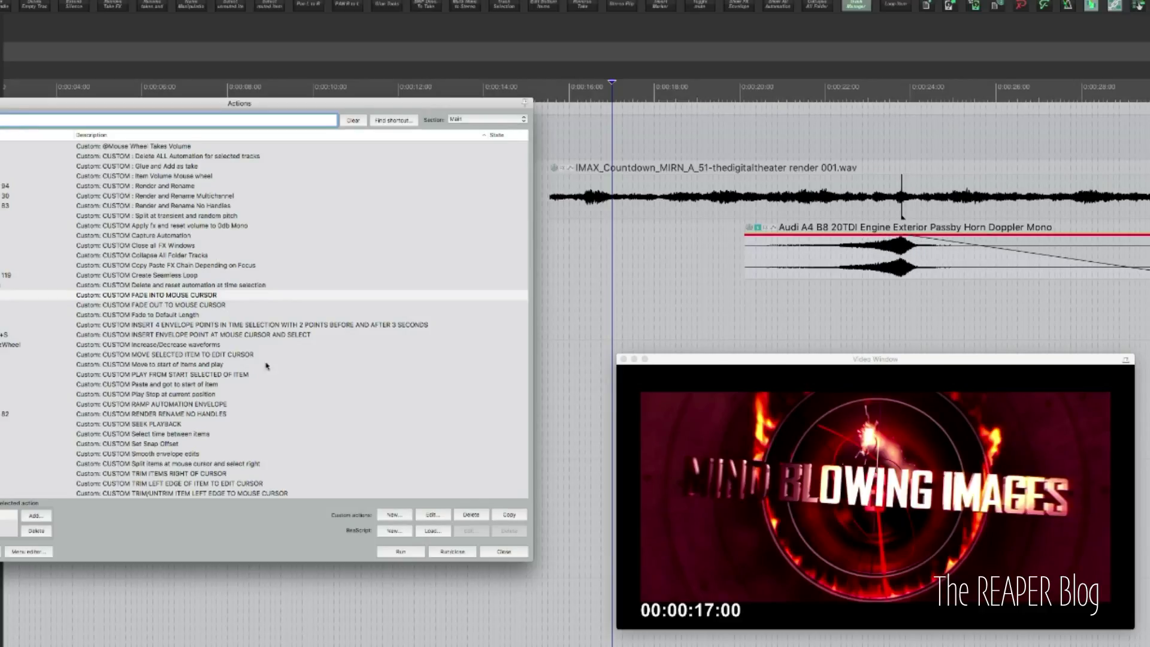
{"action": "left_click", "coordinate": [433, 515]}
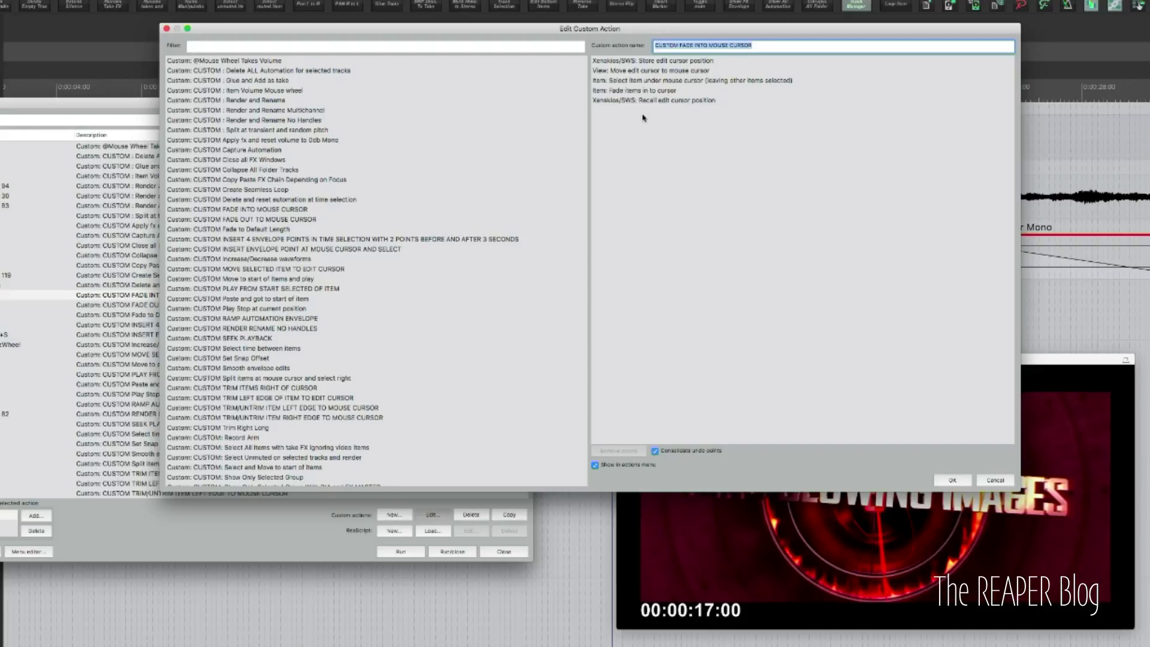
{"action": "left_click", "coordinate": [1005, 481]}
{"action": "left_click", "coordinate": [504, 551]}
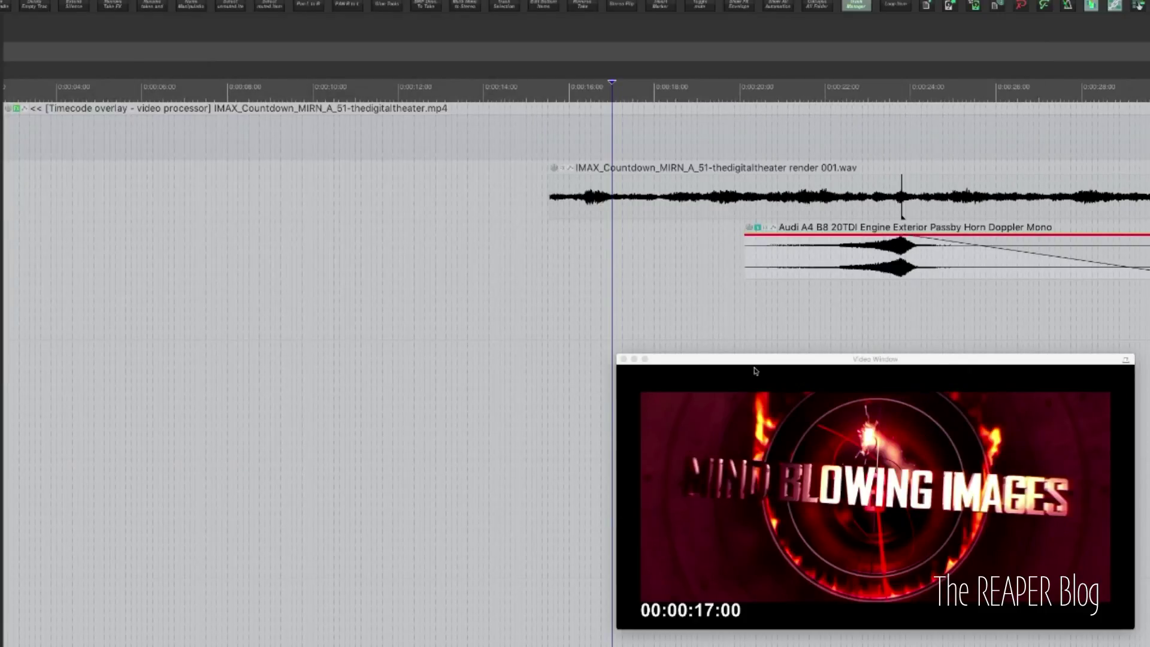
- Select the IMAX render and Audi A4 items together, fade both in to just before 0:00:22:00, and undo the fade
{"action": "left_click_drag", "start_coordinate": [519, 197], "coordinate": [898, 307]}
{"action": "left_click", "coordinate": [517, 183]}
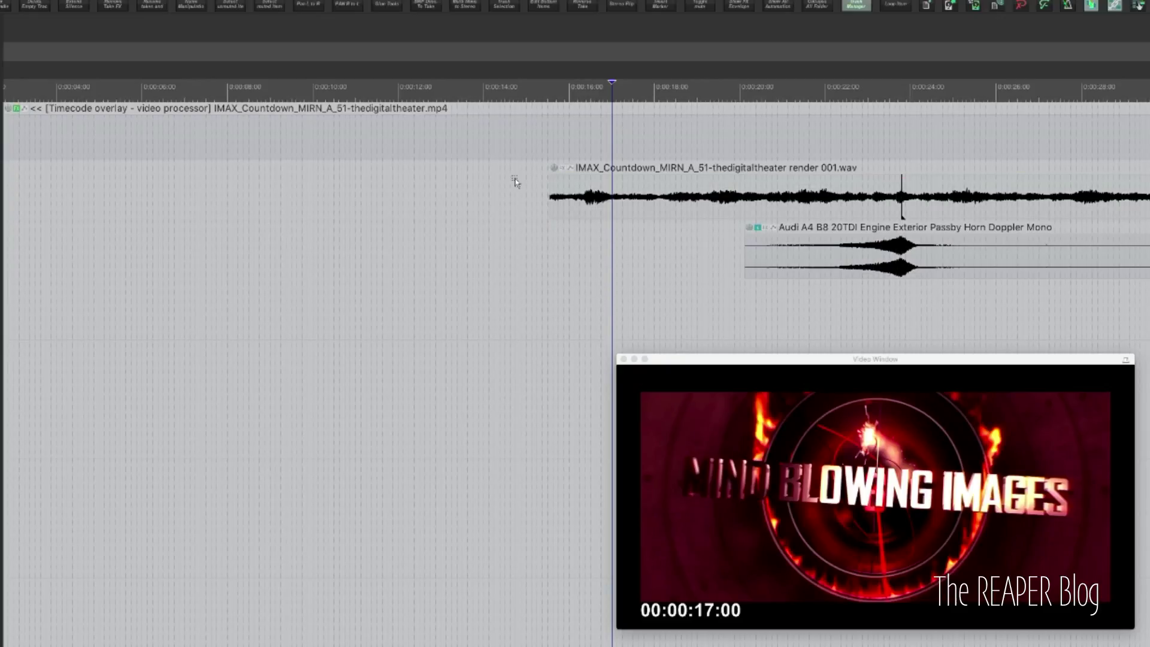
{"action": "left_click_drag", "start_coordinate": [516, 182], "coordinate": [873, 279]}
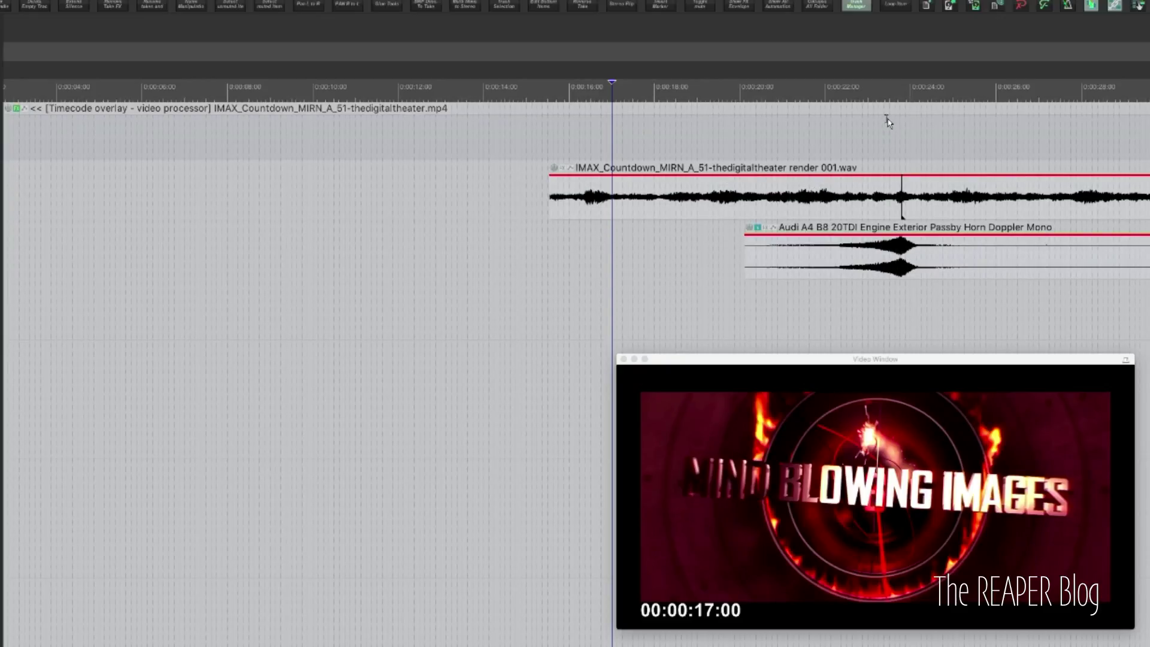
{"action": "left_click", "coordinate": [503, 216]}
{"action": "left_click_drag", "start_coordinate": [505, 190], "coordinate": [928, 343]}
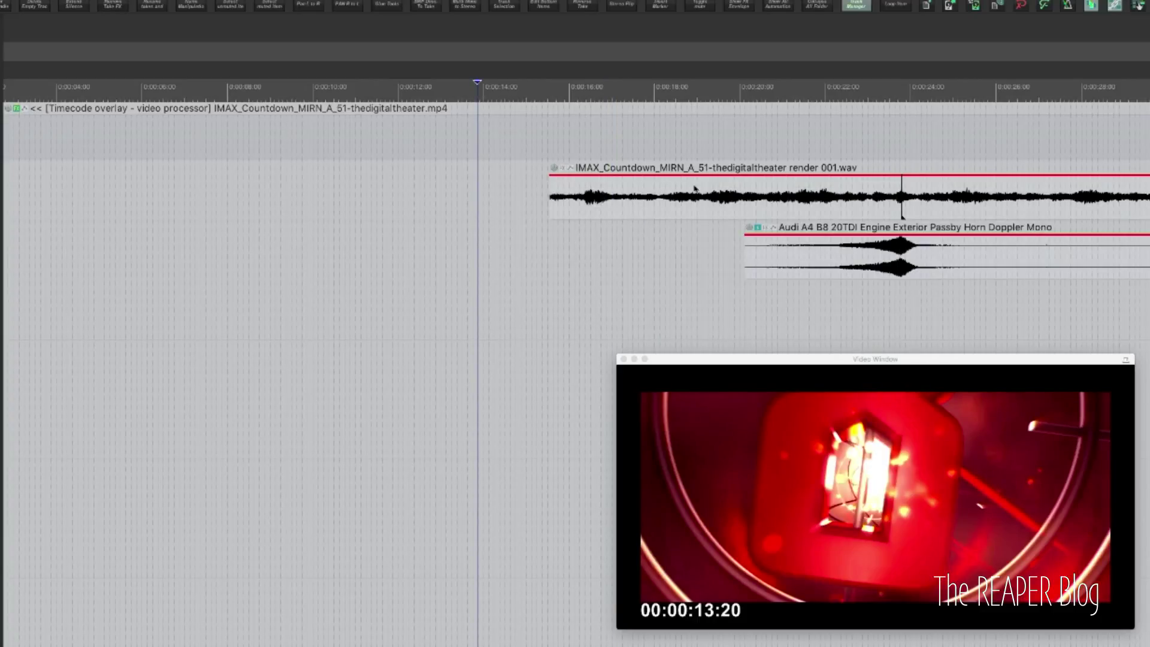
{"action": "left_click", "coordinate": [630, 100]}
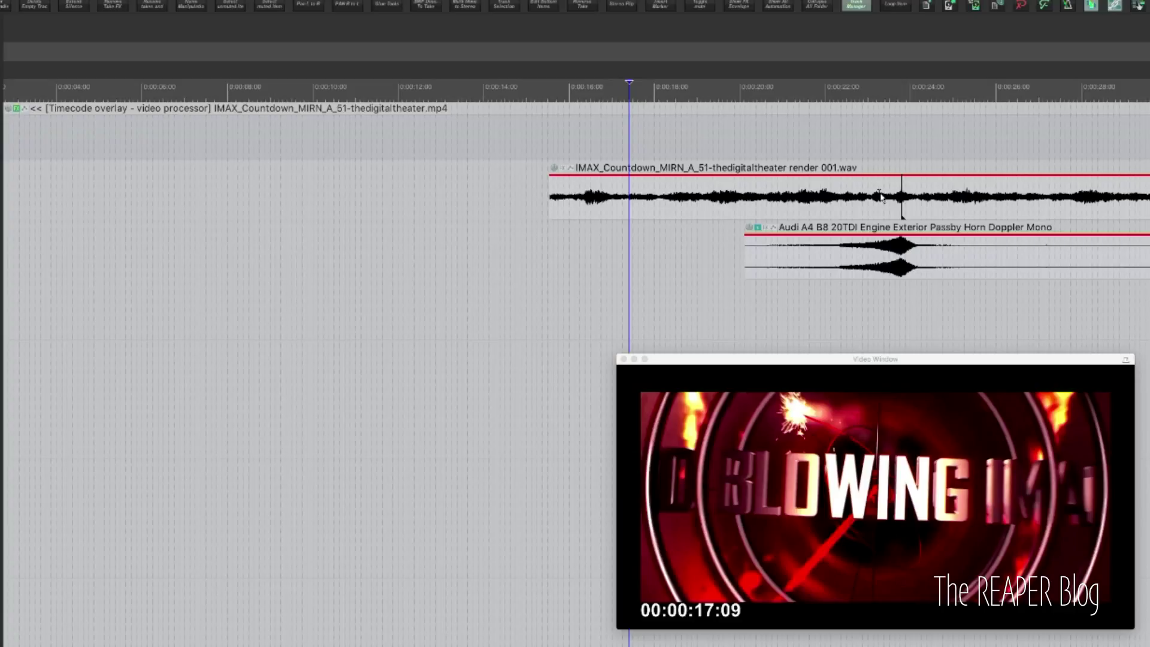
{"action": "left_click_drag", "start_coordinate": [880, 197], "coordinate": [806, 187]}
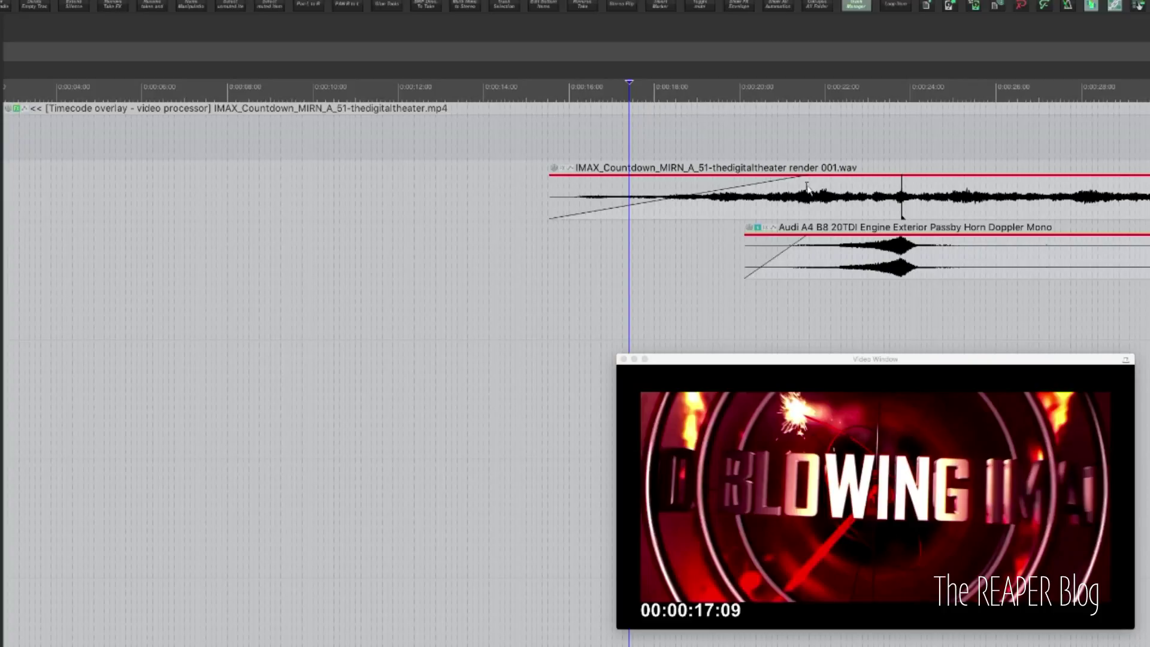
{"action": "key", "text": "super+z"}
{"action": "scroll", "coordinate": [811, 149], "scroll_direction": "down", "scroll_amount": 3}
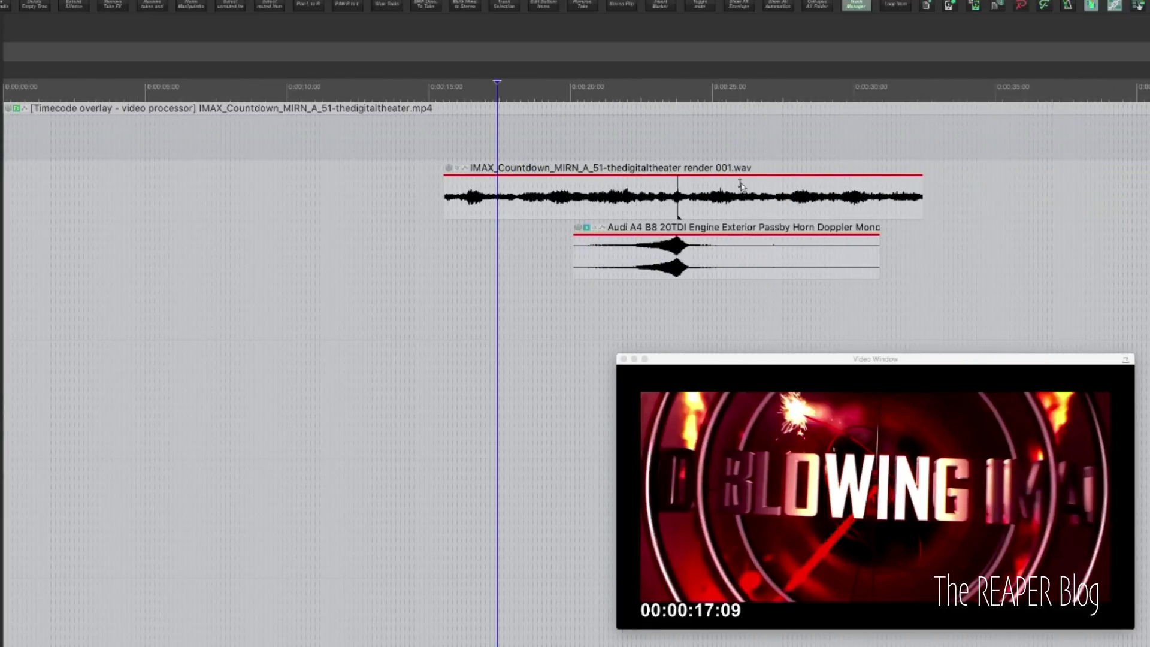
{"action": "left_click_drag", "start_coordinate": [740, 191], "coordinate": [898, 187]}
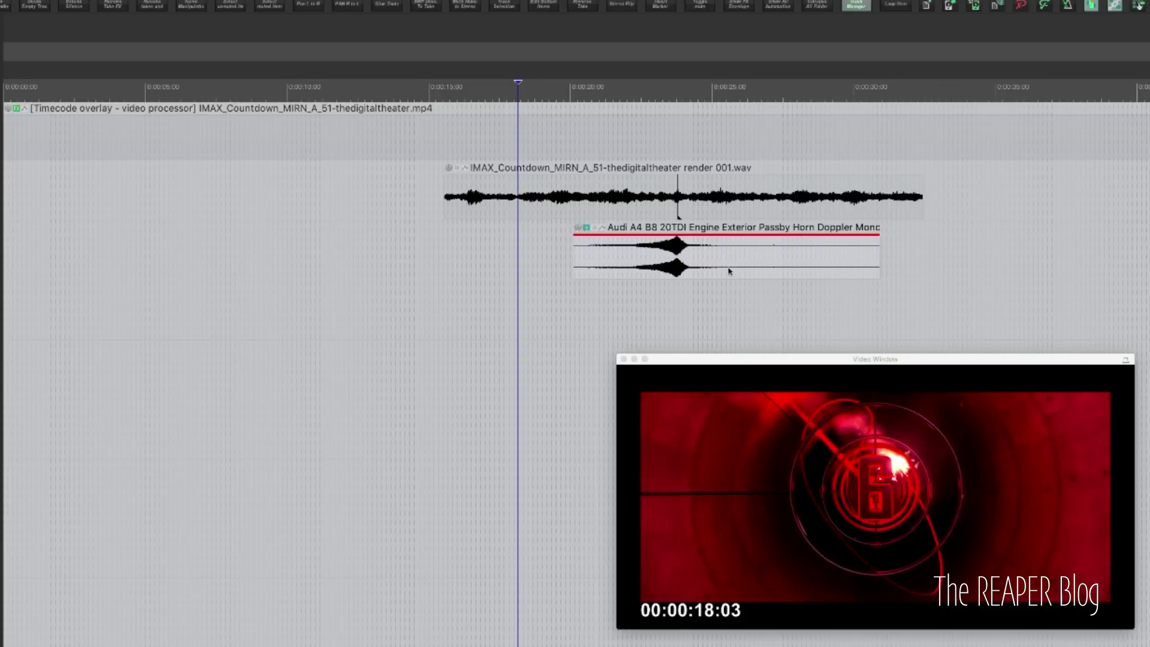
- Move the Audi A4 item along its track, finishing with its start at about 0:00:20:00
{"action": "left_click_drag", "start_coordinate": [728, 271], "coordinate": [698, 257]}
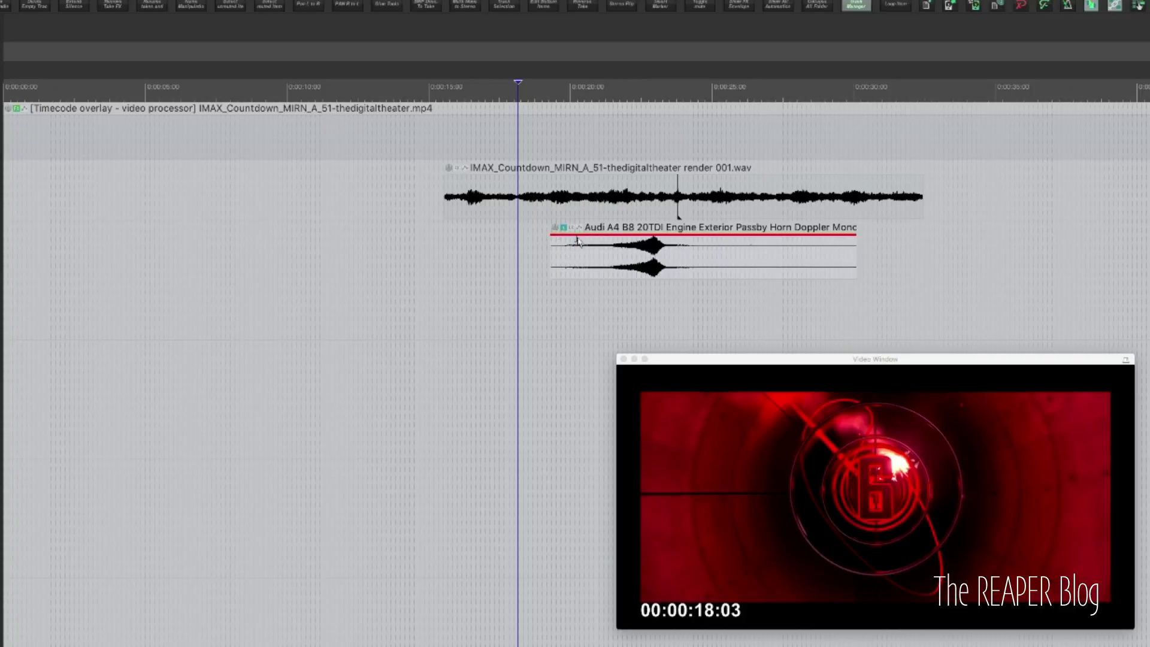
{"action": "left_click_drag", "start_coordinate": [708, 273], "coordinate": [772, 273]}
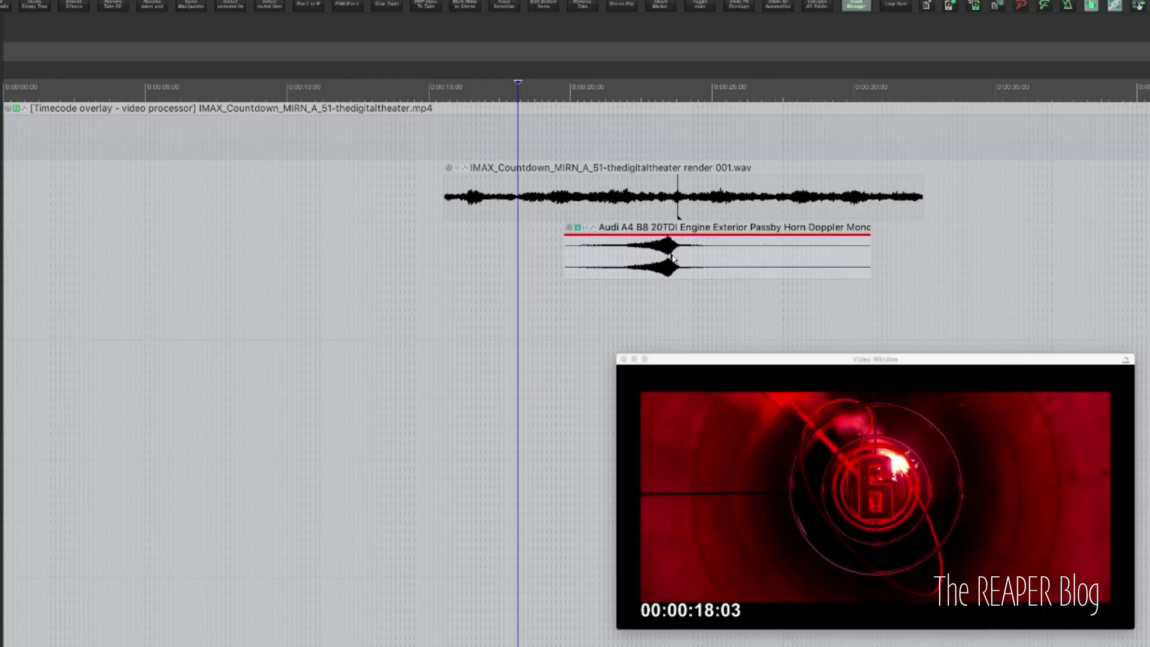
{"action": "key", "text": "m"}
{"action": "key", "text": "m"}
{"action": "key", "text": "m"}
{"action": "key", "text": "m"}
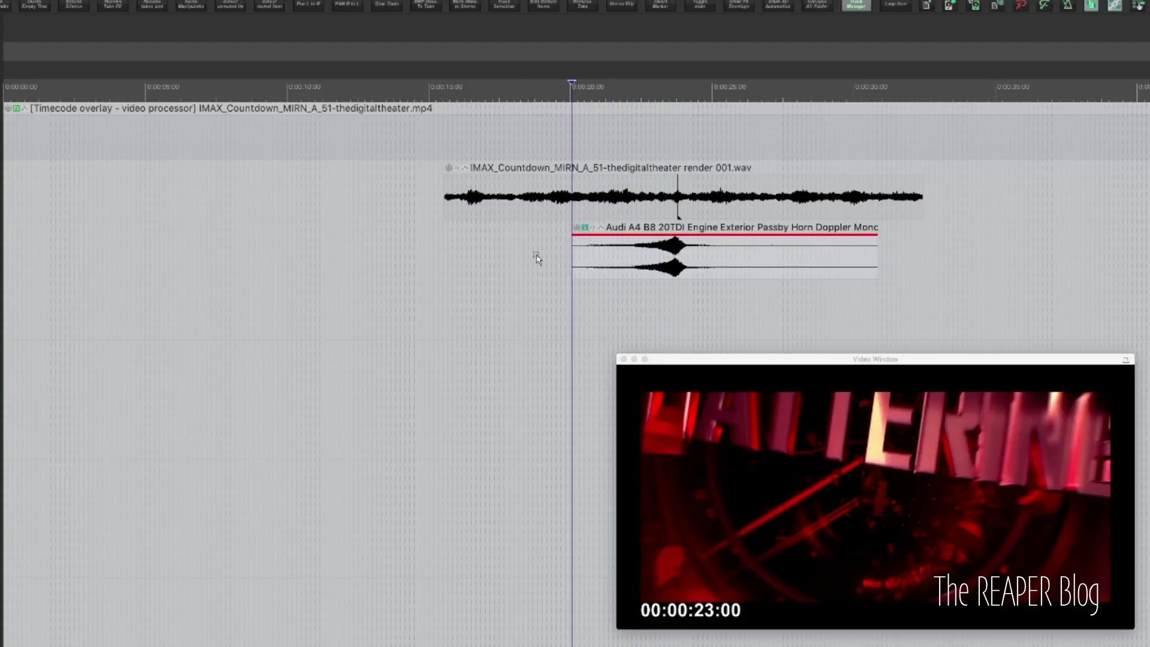
- Set the Audi A4 item's snap offset at its waveform peak, reset it well past the peak, and align that offset to 0:00:24:15
{"action": "left_click_drag", "start_coordinate": [537, 259], "coordinate": [601, 259]}
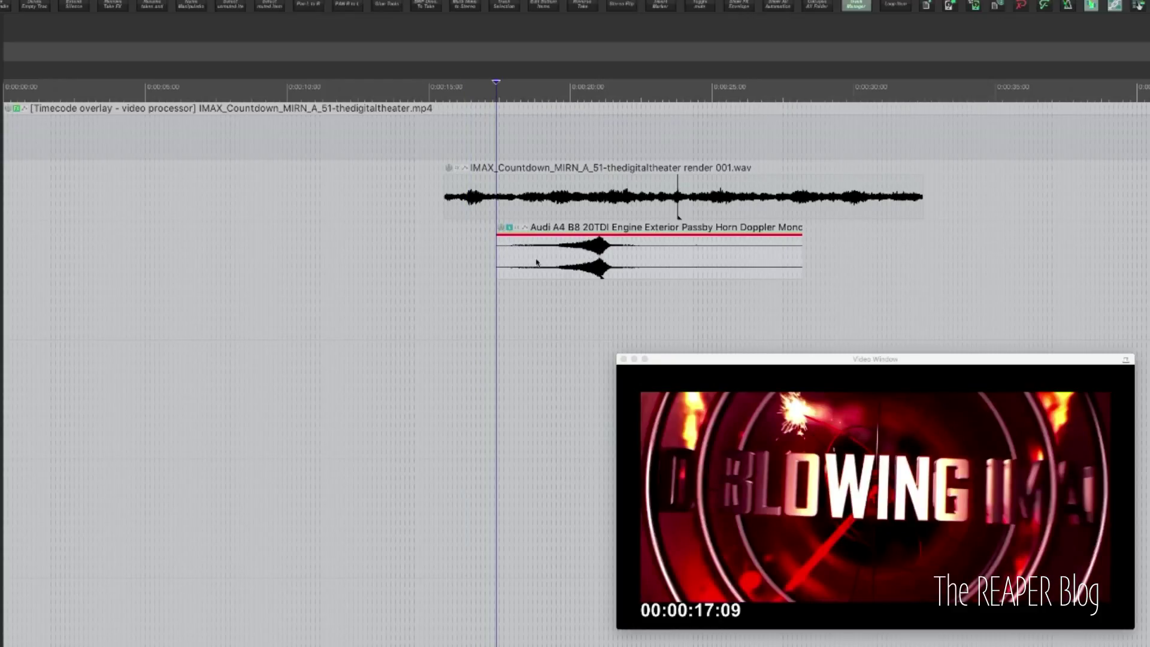
{"action": "mouse_move", "coordinate": [537, 262]}
{"action": "left_mouse_down"}
{"action": "mouse_move", "coordinate": [509, 261]}
{"action": "mouse_move", "coordinate": [743, 254]}
{"action": "mouse_move", "coordinate": [521, 260]}
{"action": "left_mouse_up"}
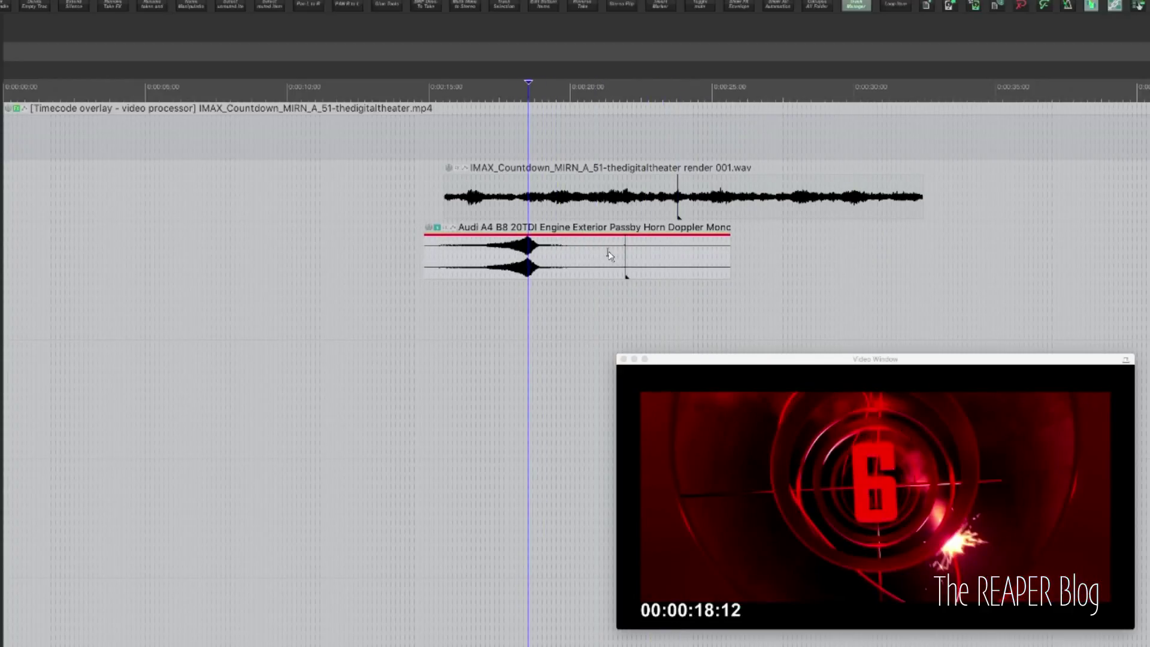
{"action": "left_click_drag", "start_coordinate": [609, 256], "coordinate": [702, 261]}
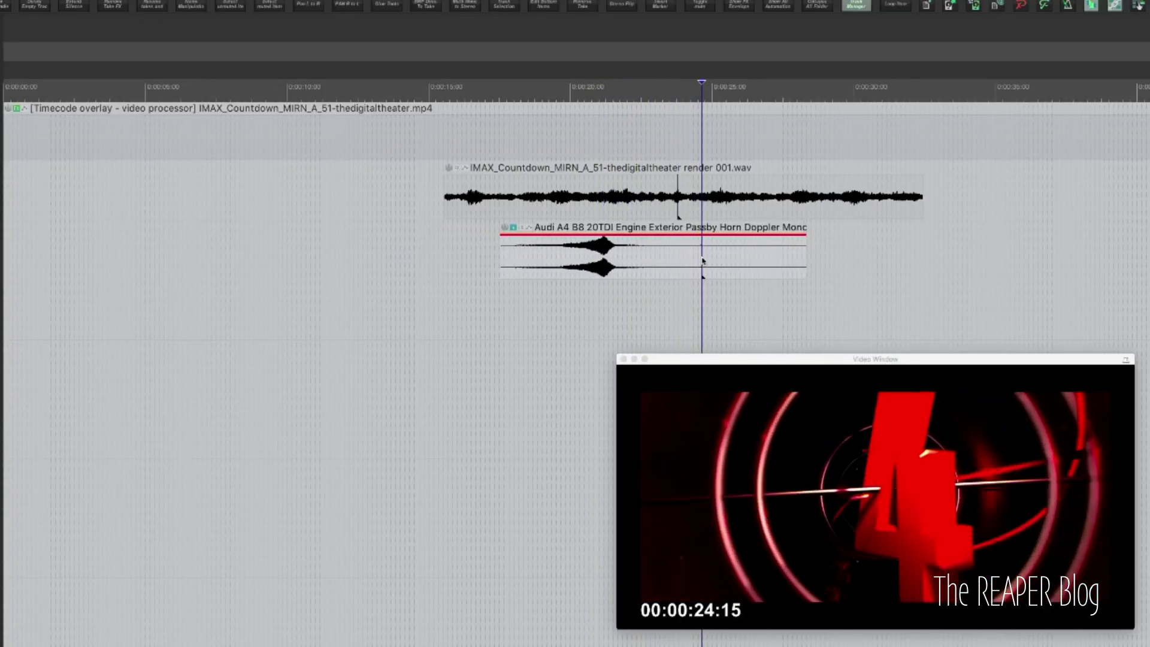
- Examine the actions inside CUSTOM MOVE SELECTED ITEM TO EDIT CURSOR and close the action windows without editing
{"action": "key", "text": "question"}
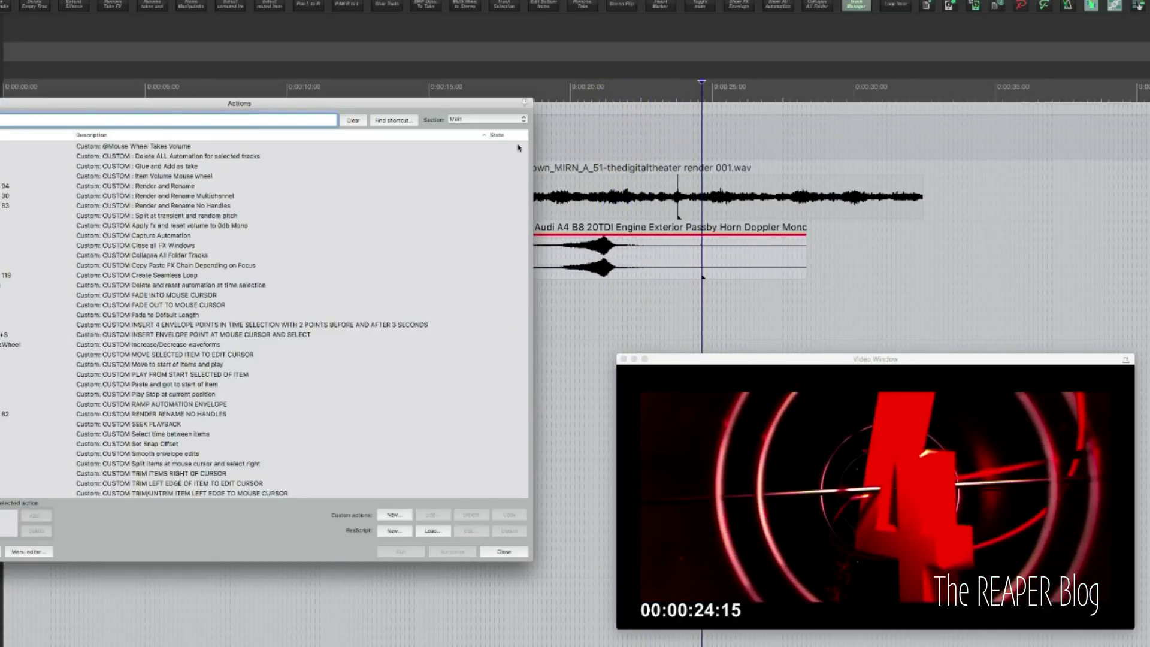
{"action": "left_click", "coordinate": [173, 354]}
{"action": "scroll", "coordinate": [172, 354], "scroll_direction": "down", "scroll_amount": 2}
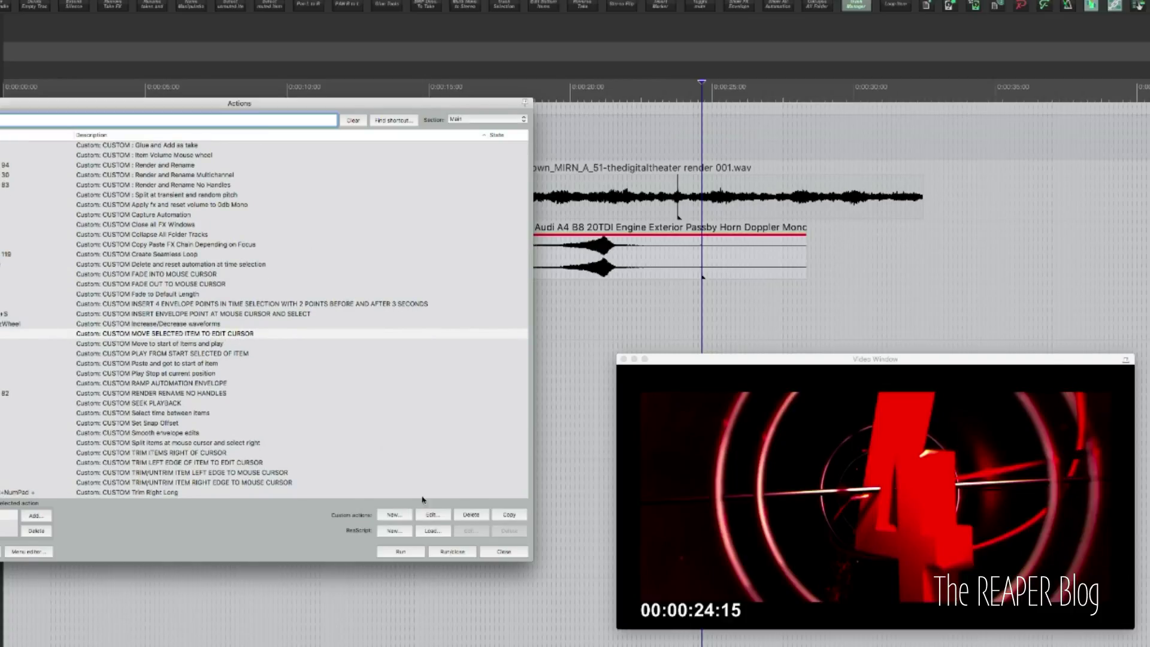
{"action": "left_click", "coordinate": [439, 515]}
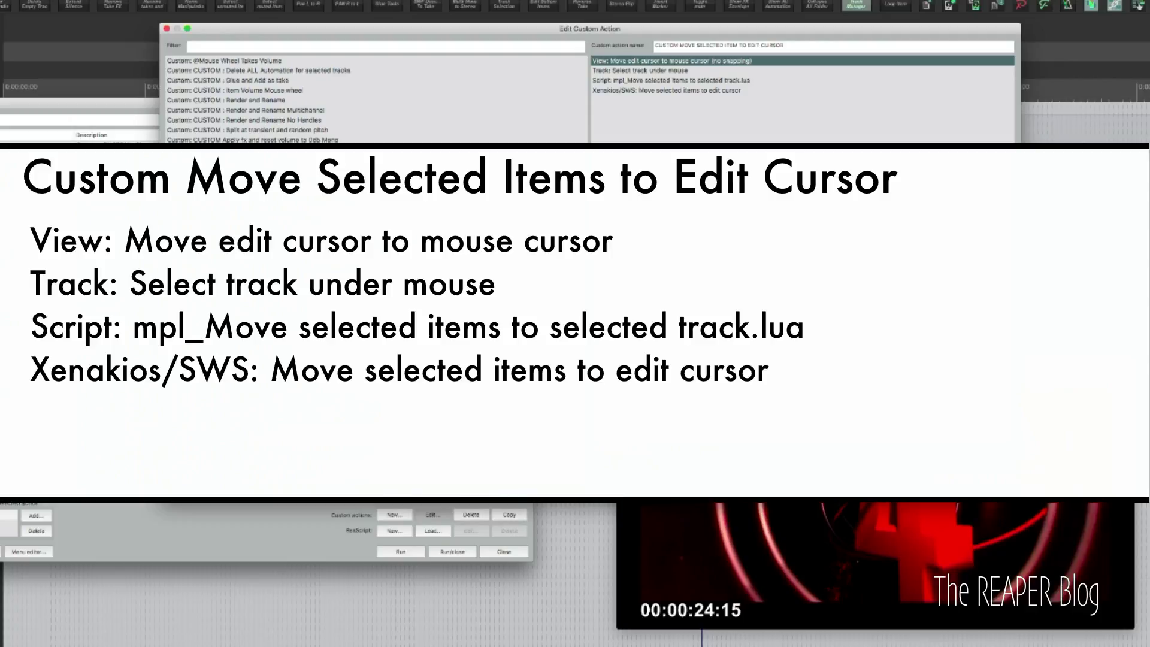
{"action": "left_click", "coordinate": [650, 70]}
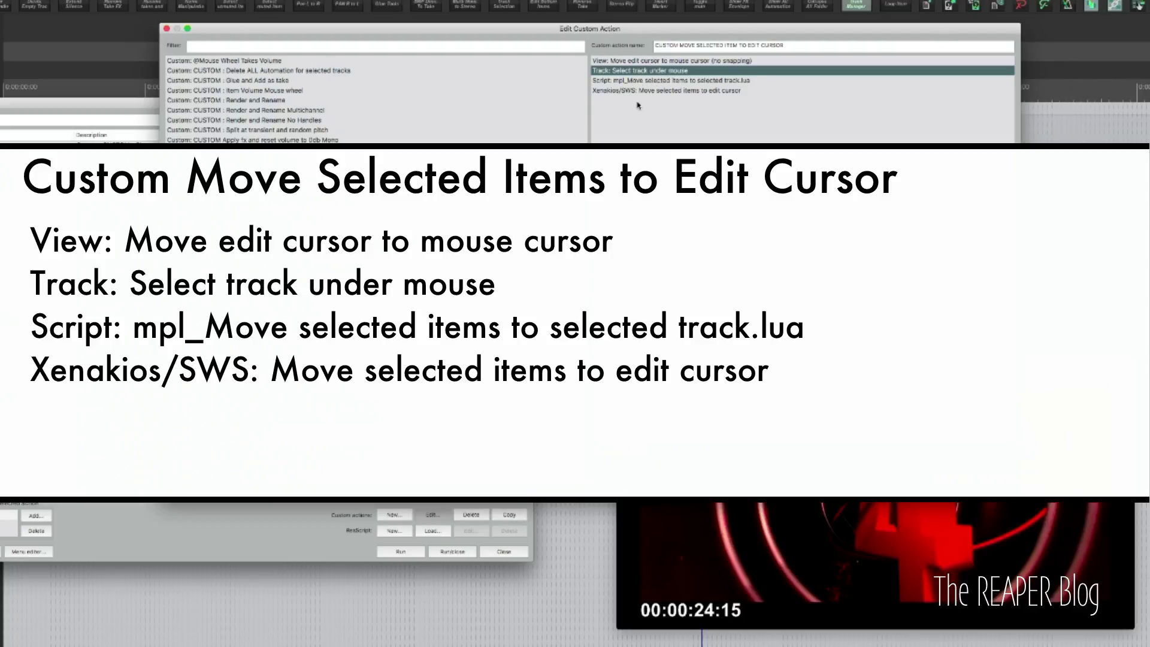
{"action": "left_click", "coordinate": [660, 81]}
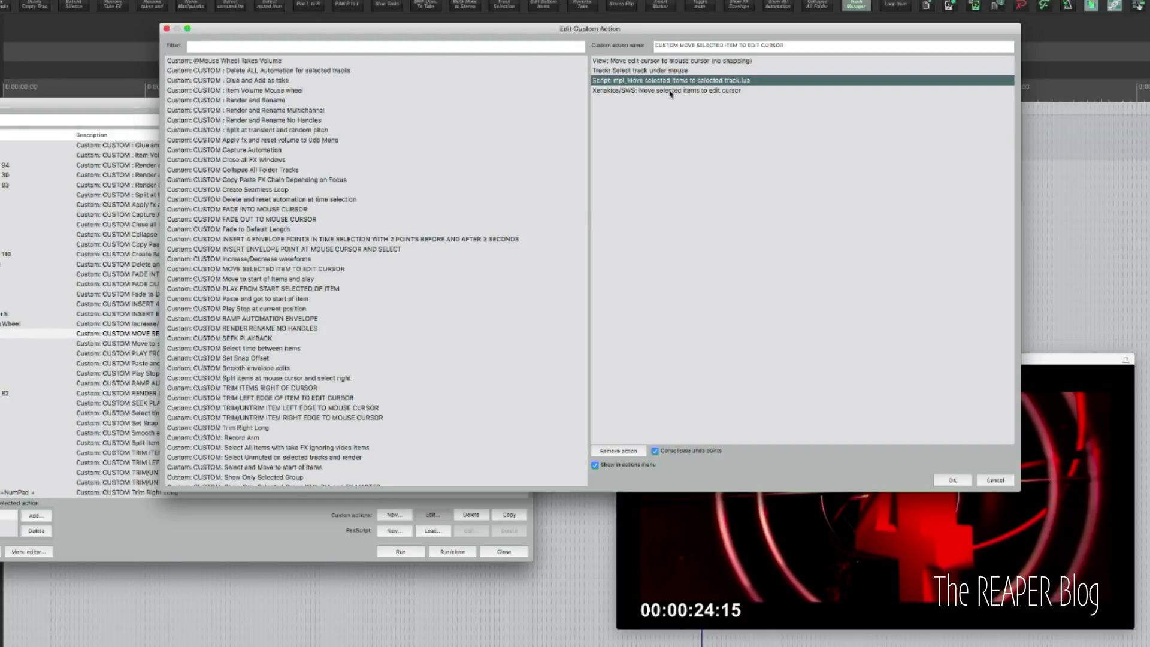
{"action": "left_click", "coordinate": [995, 480]}
{"action": "key", "text": "Escape"}
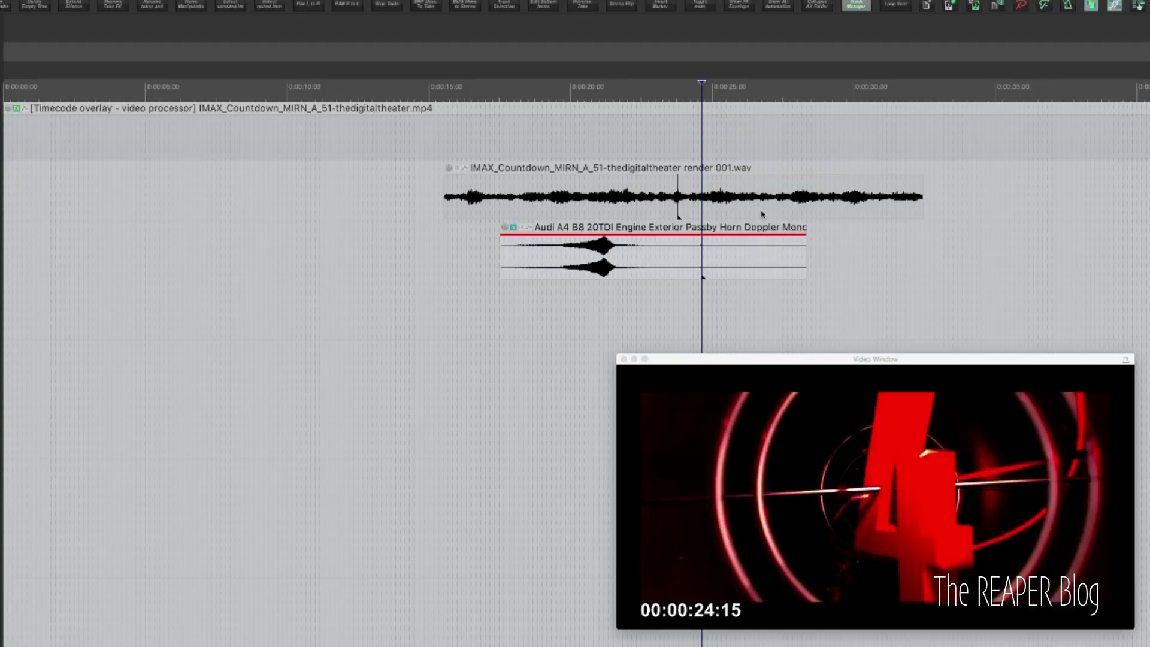
- Move the Audi A4 item onto lower empty tracks and back up to its own track
{"action": "left_click", "coordinate": [653, 258]}
{"action": "left_click_drag", "start_coordinate": [653, 257], "coordinate": [386, 393]}
{"action": "left_click_drag", "start_coordinate": [369, 513], "coordinate": [611, 271]}
{"action": "key", "text": "Escape"}
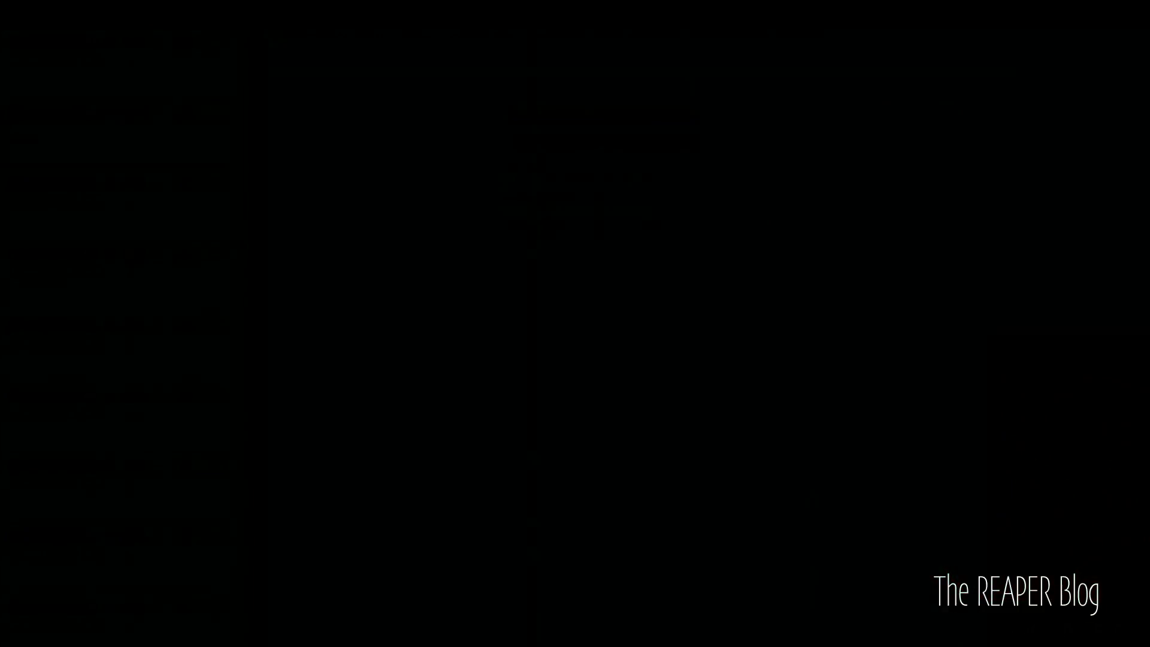
- Toggle the volume envelope of the IMAX render item's track on and off, leaving it displayed
{"action": "key", "text": "space"}
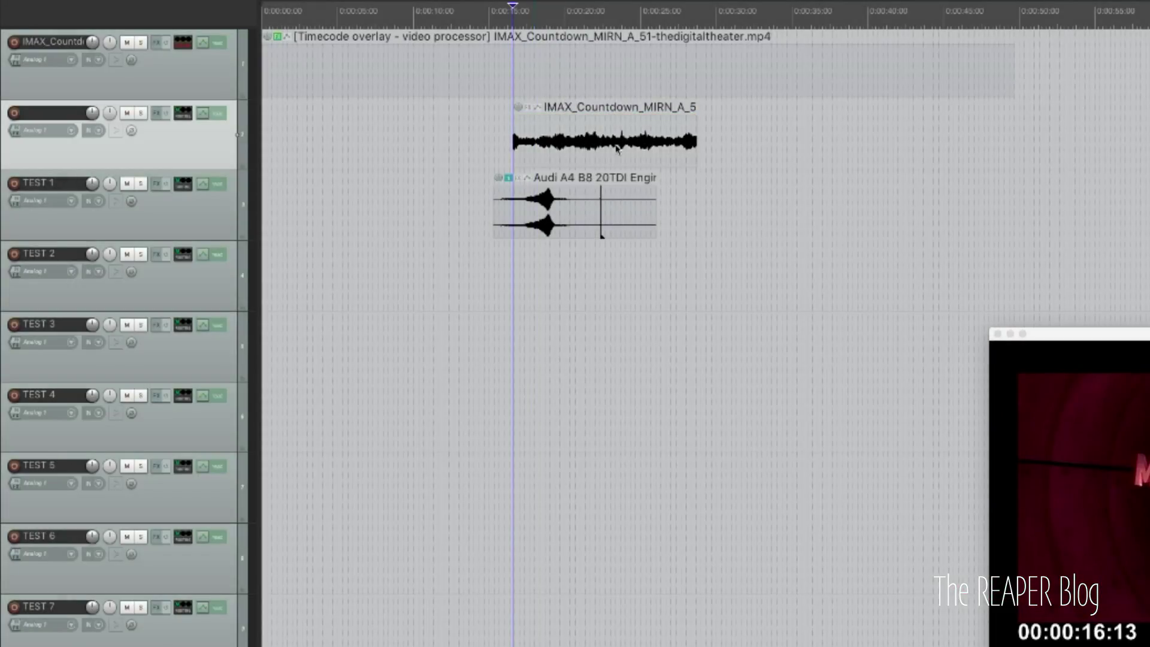
{"action": "key", "text": "v"}
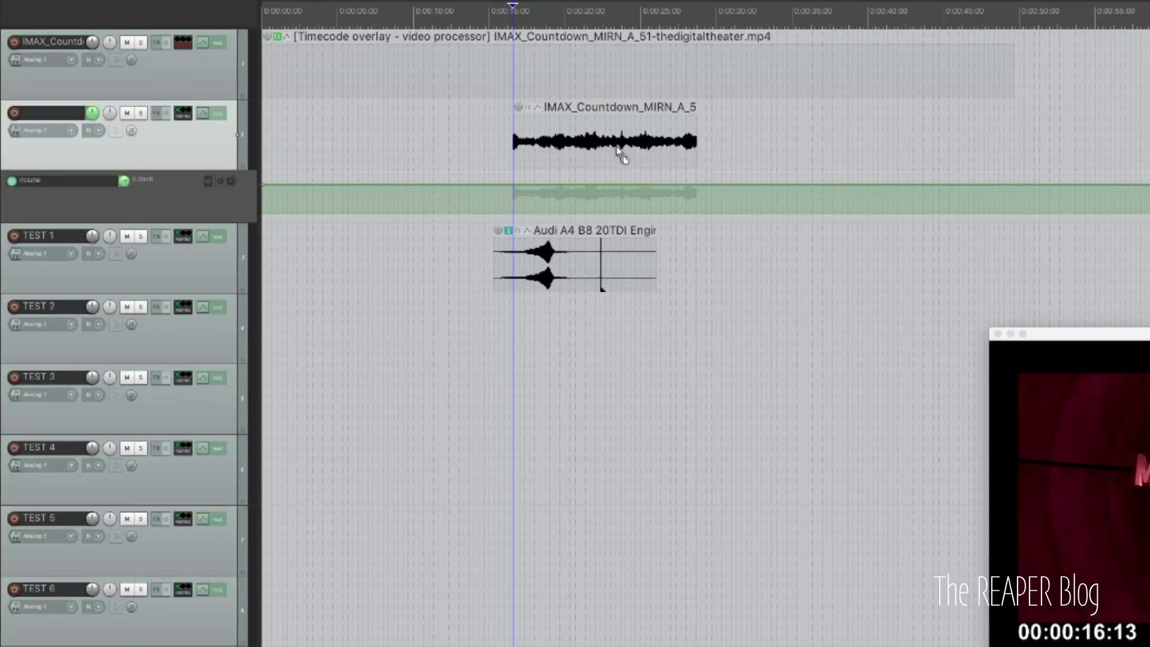
{"action": "key", "text": "v"}
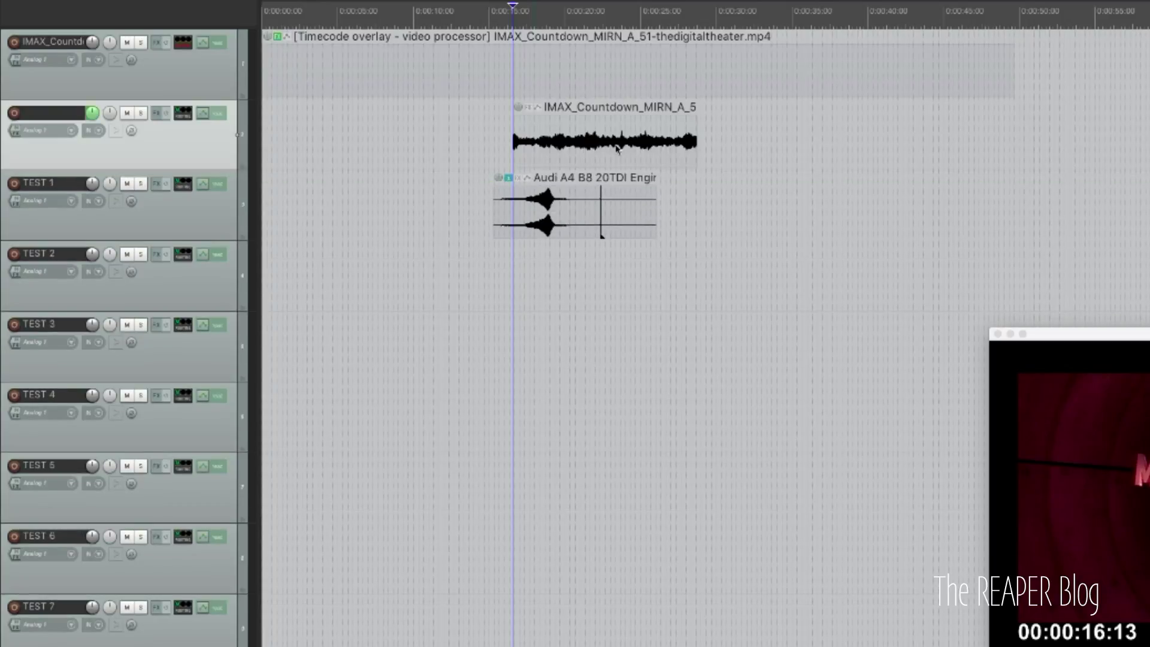
{"action": "left_click", "coordinate": [617, 149]}
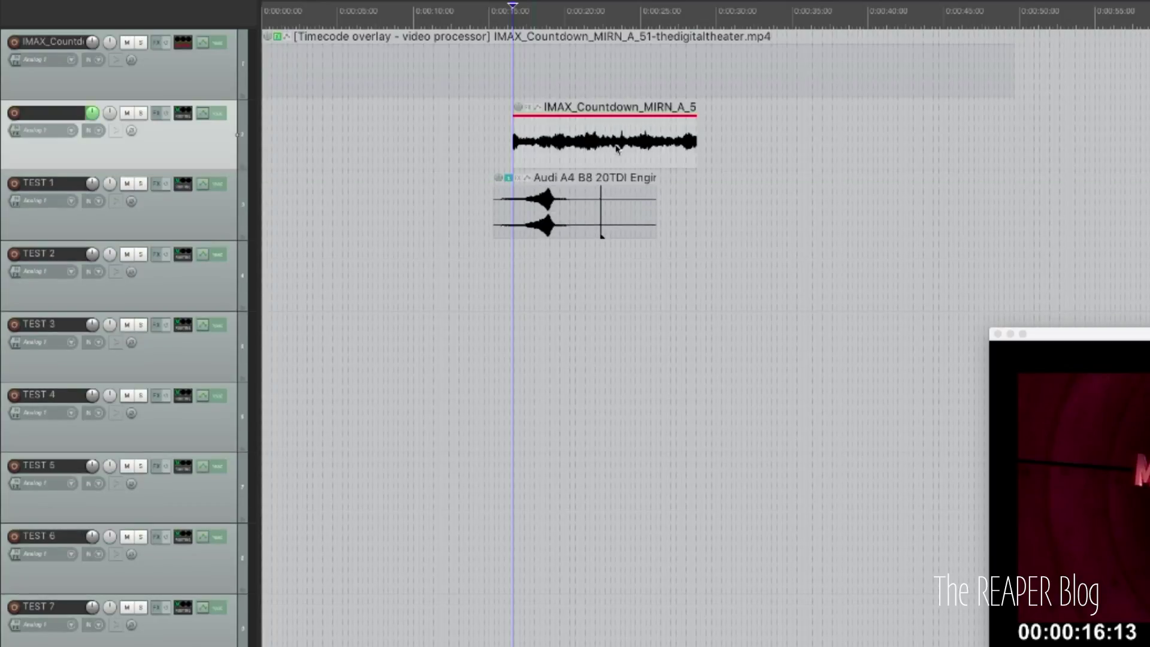
{"action": "key", "text": "v"}
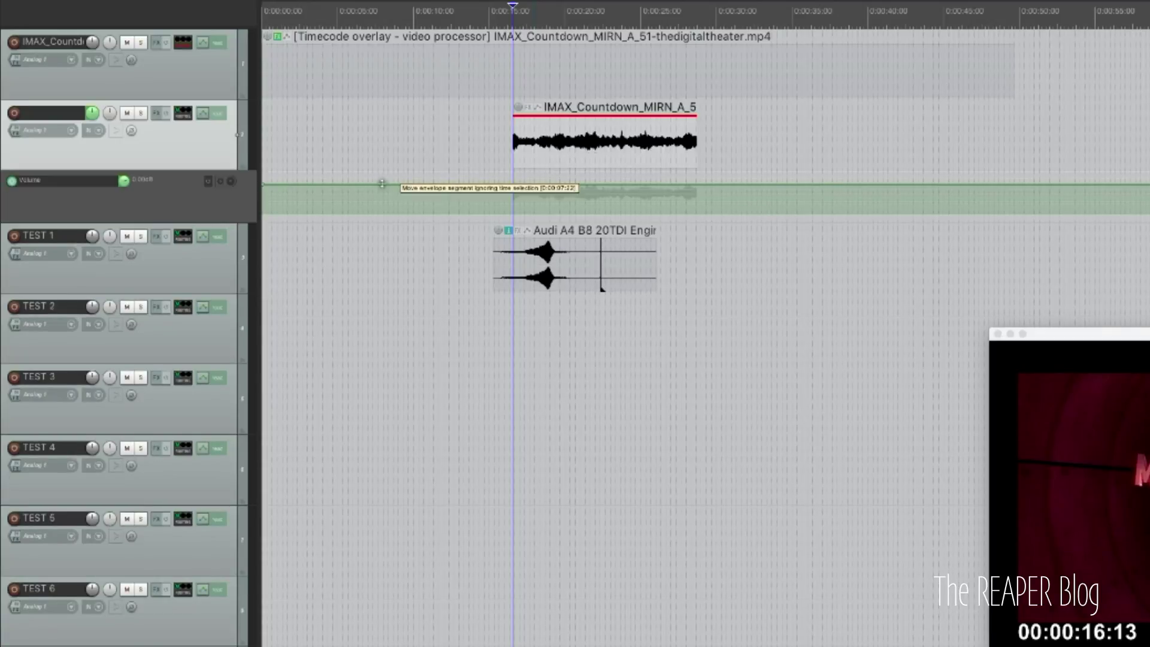
{"action": "key", "text": "v"}
{"action": "key", "text": "v"}
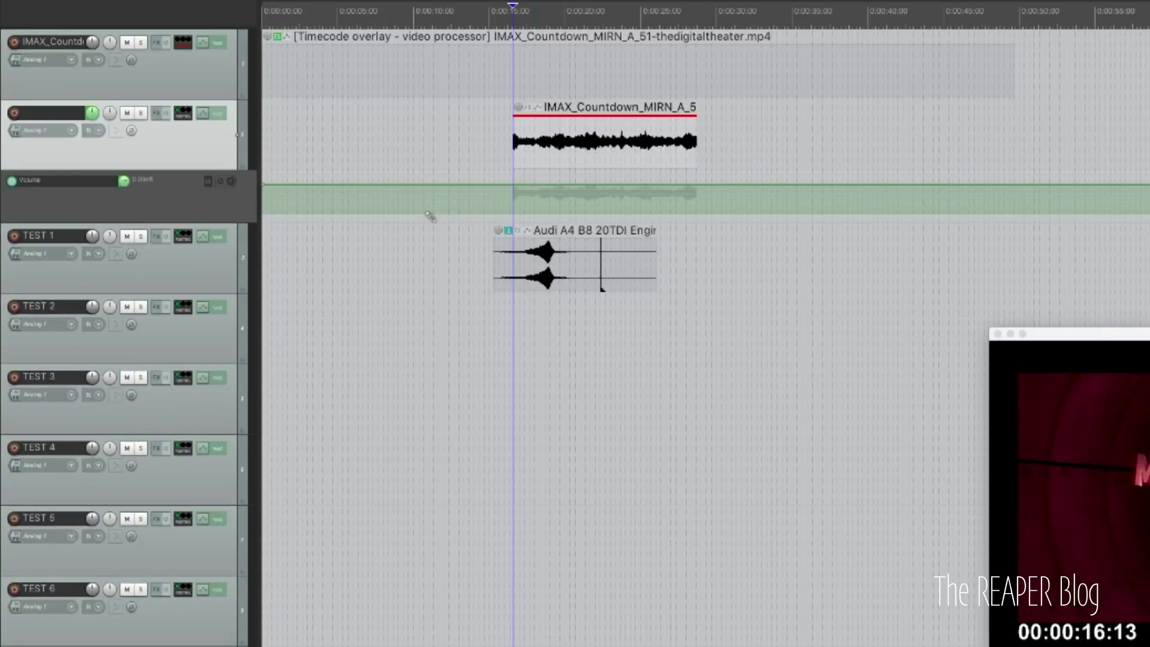
- Add five volume envelope points from about 0:00:12 to 0:00:31 and lower the segment between about 0:00:20 and 0:00:27
{"action": "left_click", "coordinate": [446, 184]}
{"action": "left_click", "coordinate": [487, 185]}
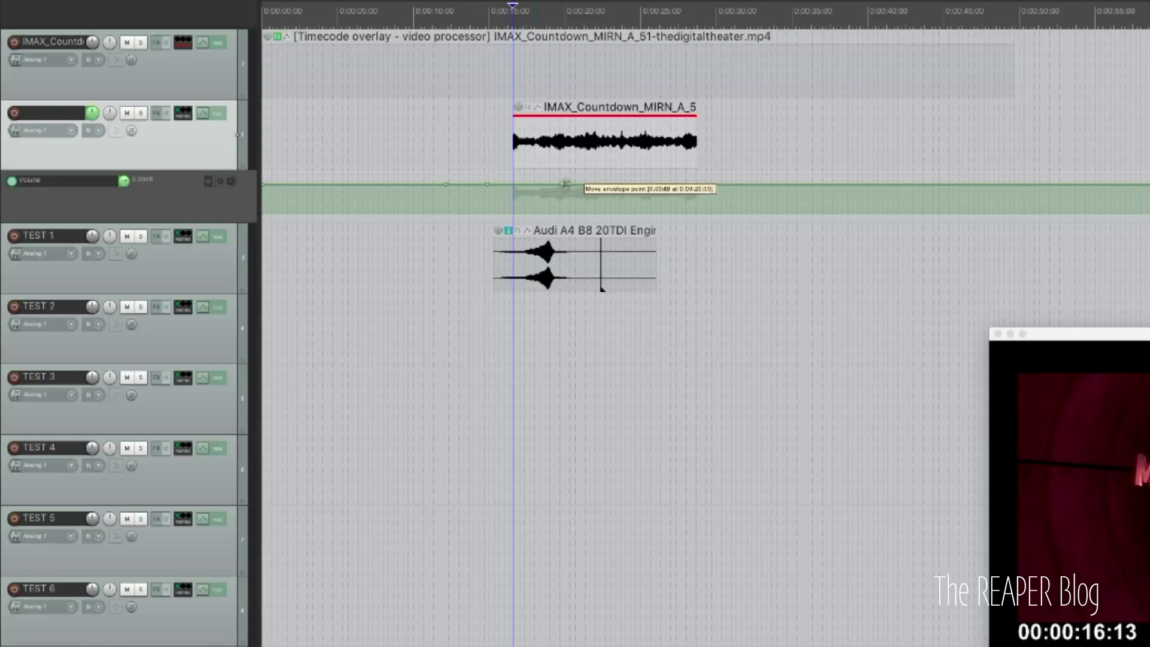
{"action": "left_click", "coordinate": [565, 185]}
{"action": "left_click", "coordinate": [666, 184]}
{"action": "left_click", "coordinate": [730, 185]}
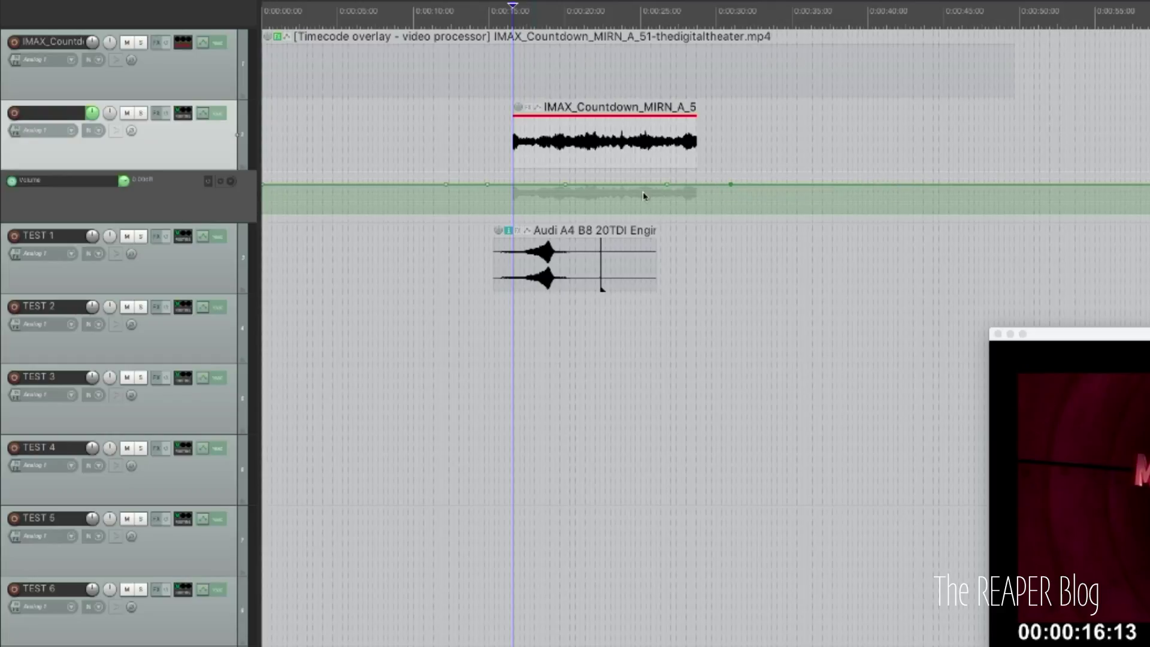
{"action": "left_click_drag", "start_coordinate": [646, 186], "coordinate": [637, 230]}
- Delete the volume envelope points within a time selection from about 0:00:10 to 0:00:40, and clear the selection
{"action": "left_click_drag", "start_coordinate": [414, 213], "coordinate": [872, 216]}
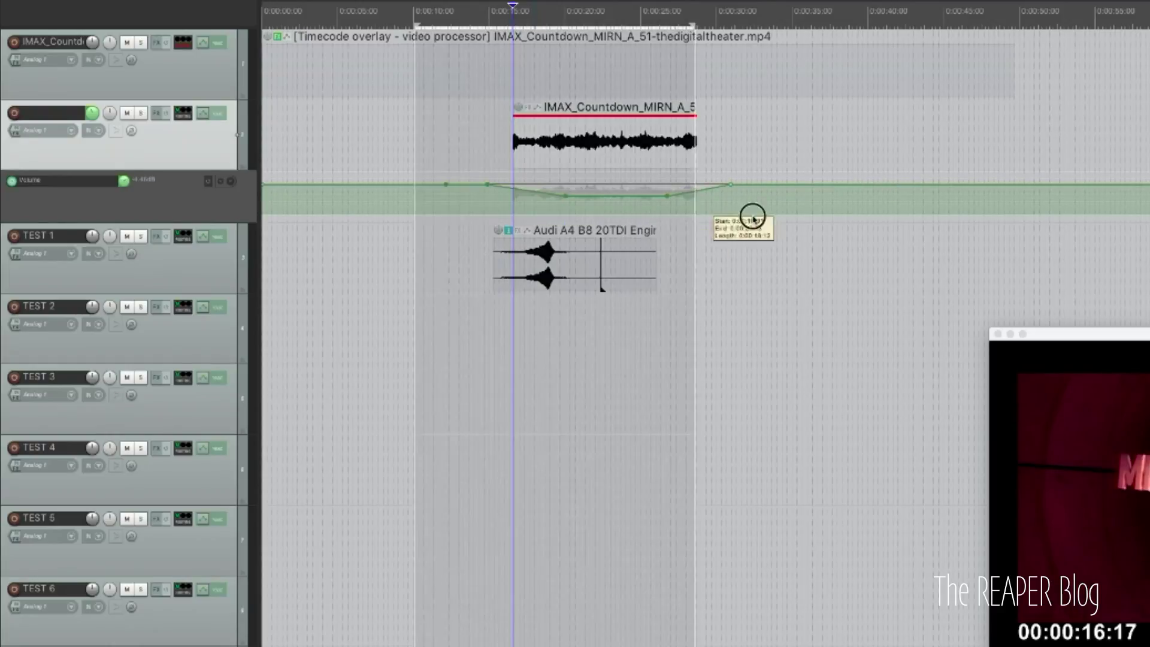
{"action": "key", "text": "Delete"}
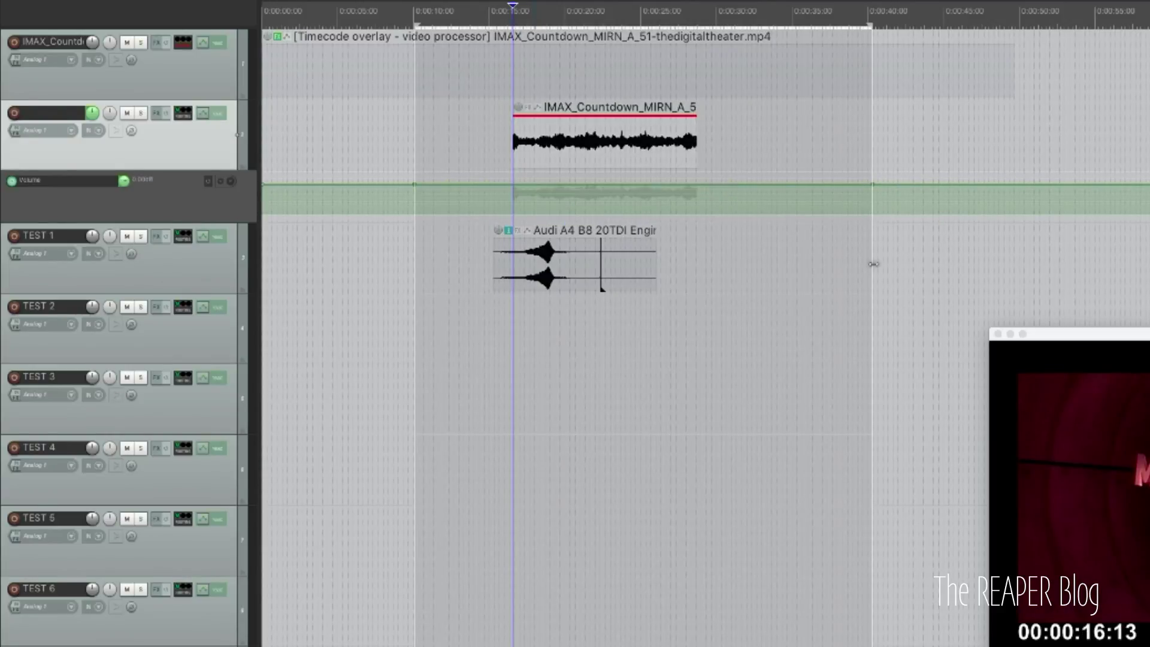
{"action": "key", "text": "Escape"}
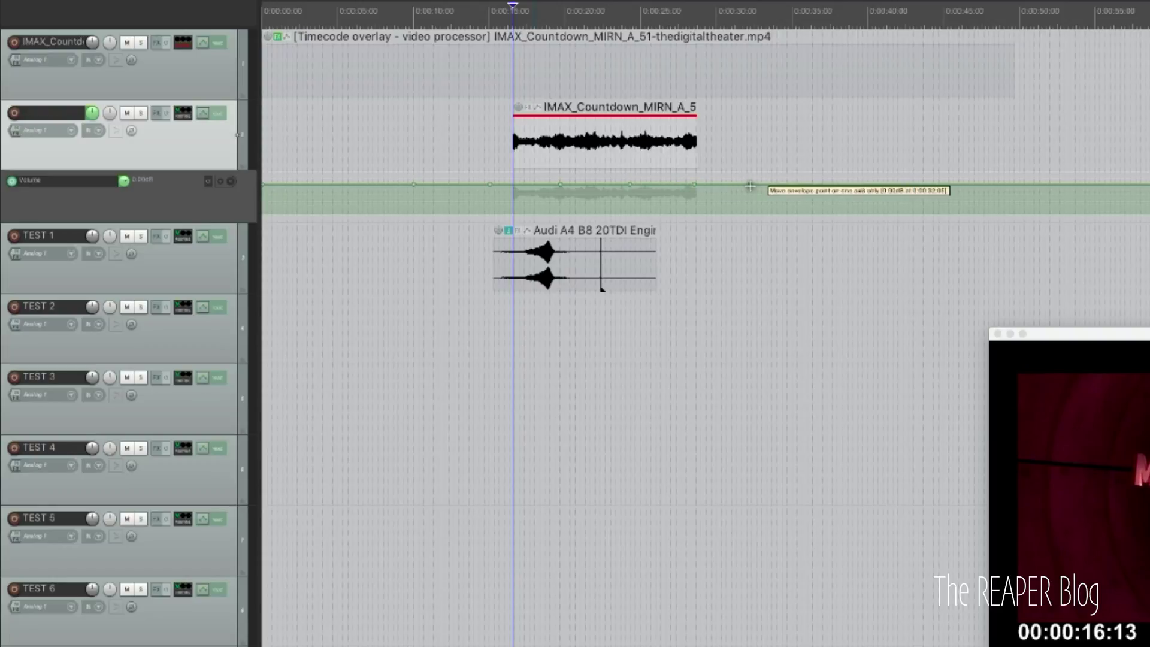
- Show the track's pan envelope and add more volume envelope points at about 0:00:35, 0:00:06 and 0:00:41
{"action": "left_click", "coordinate": [793, 184]}
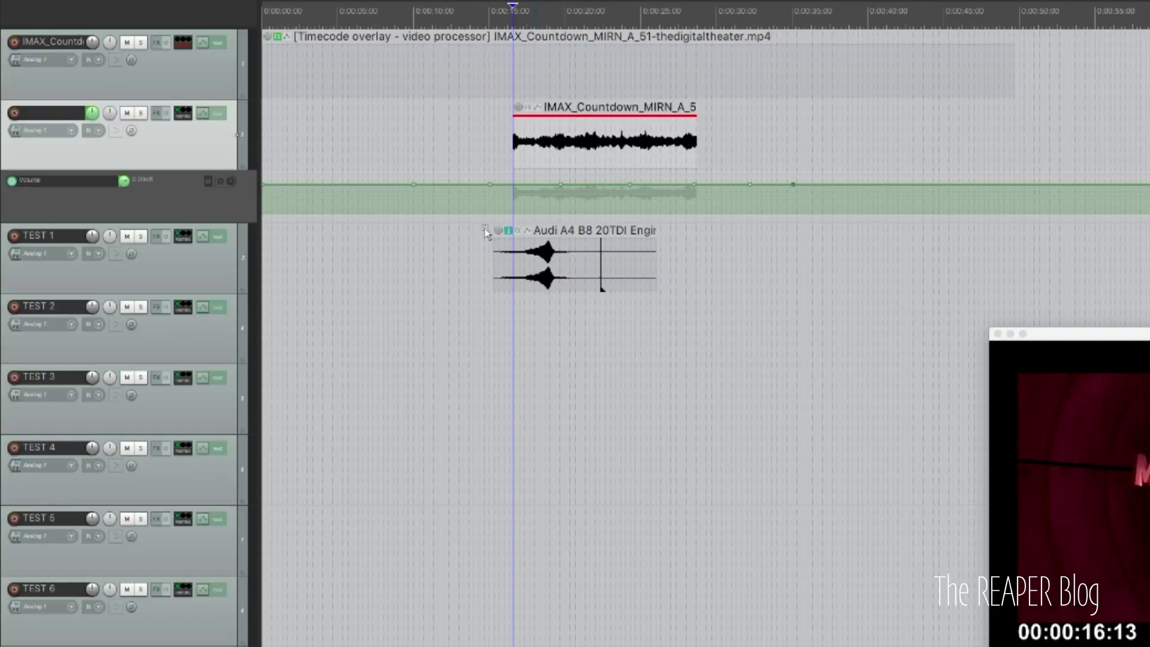
{"action": "key", "text": "p"}
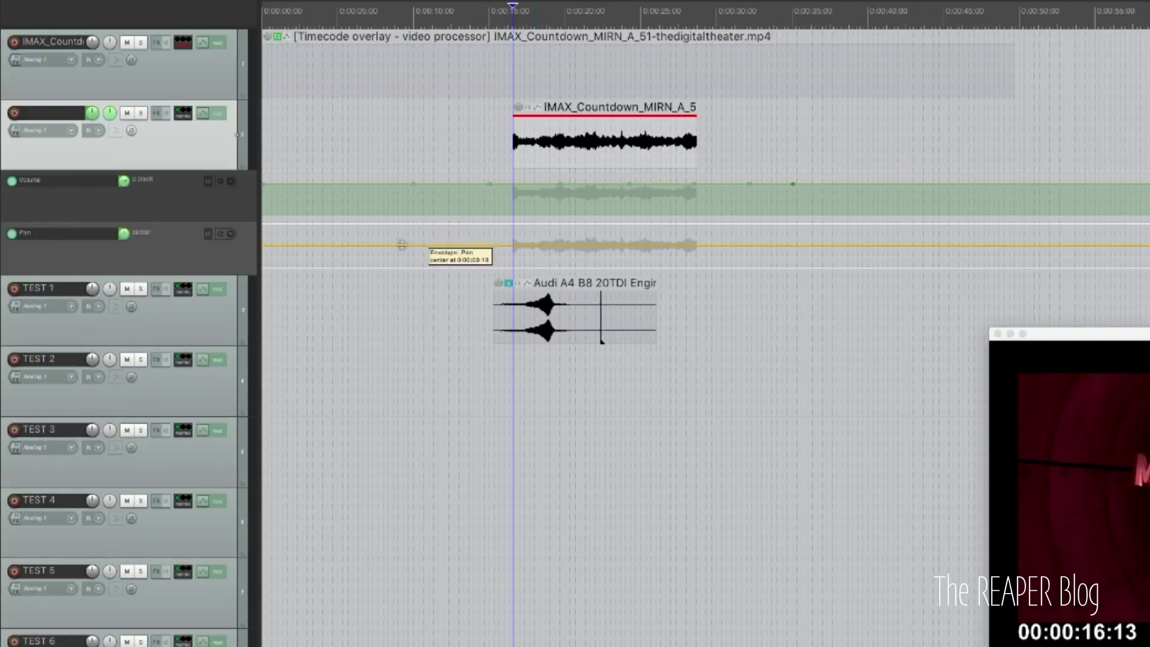
{"action": "left_click", "coordinate": [360, 186]}
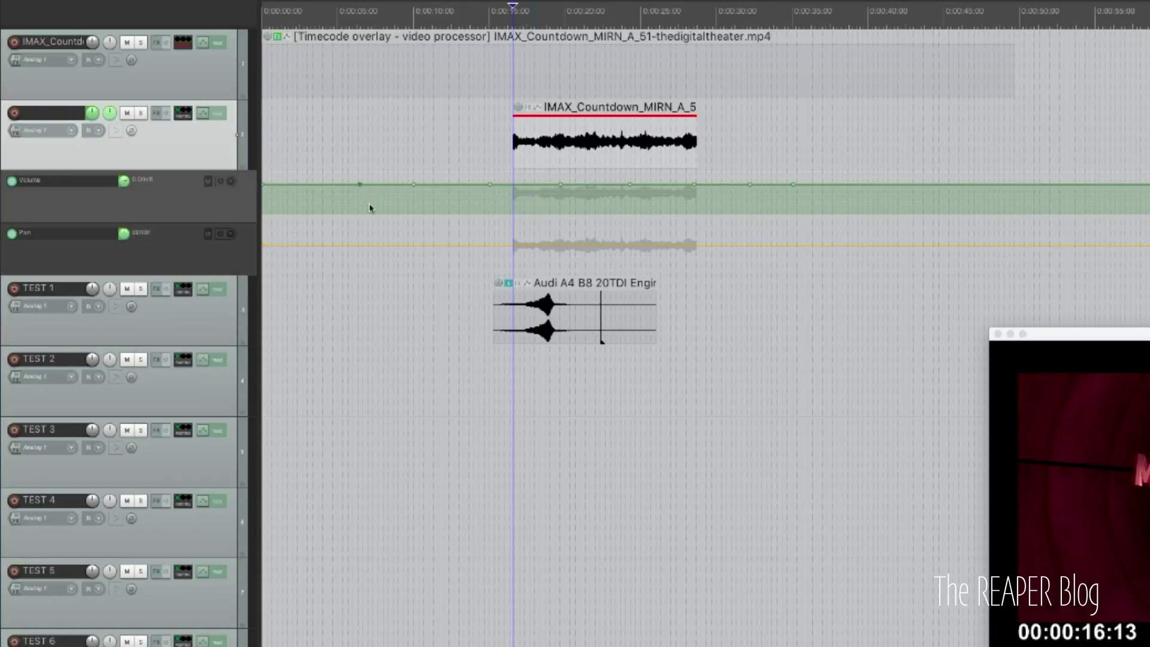
{"action": "left_click", "coordinate": [880, 184]}
- Make the pan envelope of the IMAX render item's track the active envelope
{"action": "left_click", "coordinate": [848, 245]}
{"action": "left_click", "coordinate": [745, 245]}
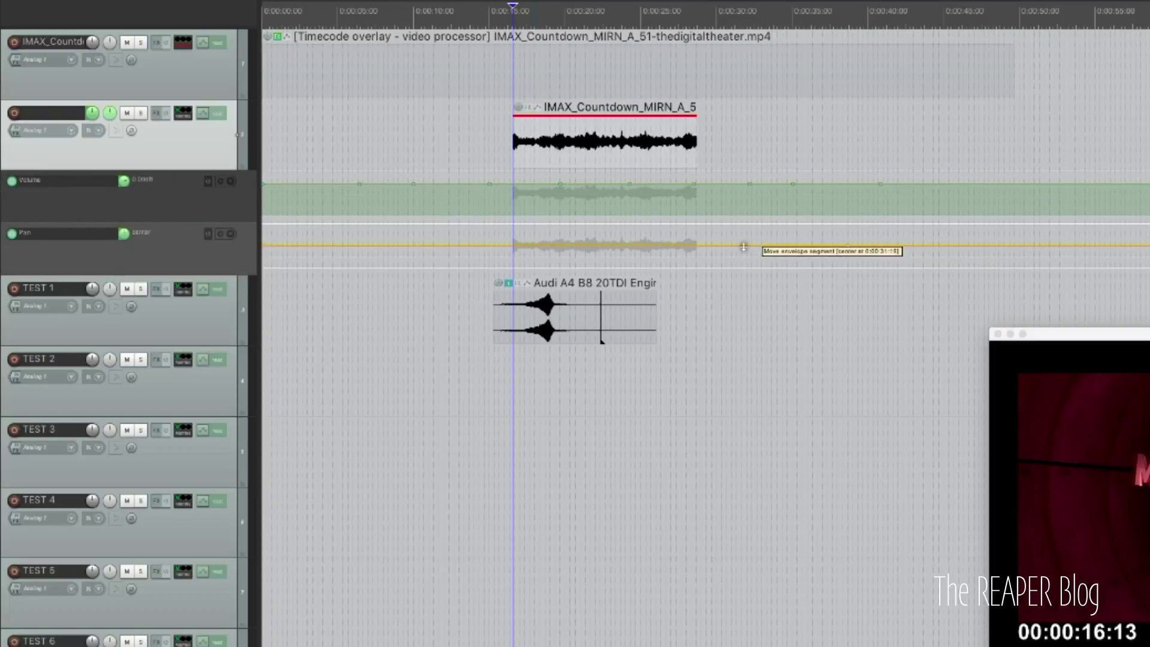
- Add pan envelope points from about 0:00:15 to 0:00:39, lowering the one at 0:00:24, and lowered volume envelope points at about 0:00:38 and 0:00:51
{"action": "left_click", "coordinate": [483, 245]}
{"action": "left_click", "coordinate": [1036, 188]}
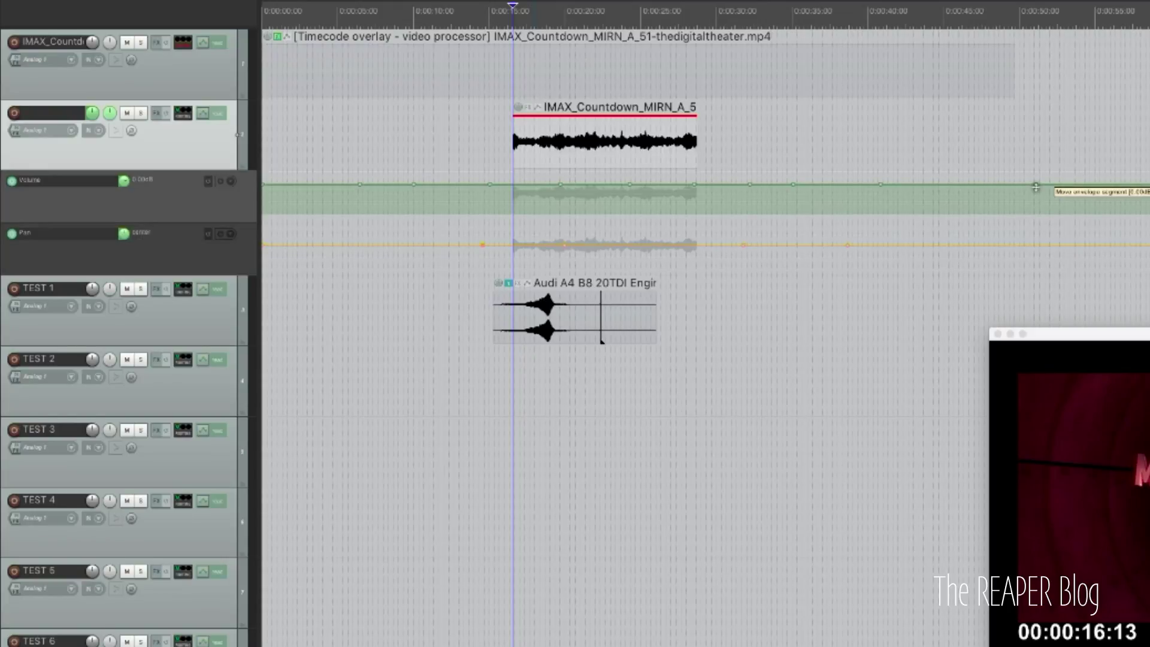
{"action": "key", "text": "KP_2"}
{"action": "key", "text": "KP_2"}
{"action": "key", "text": "KP_2"}
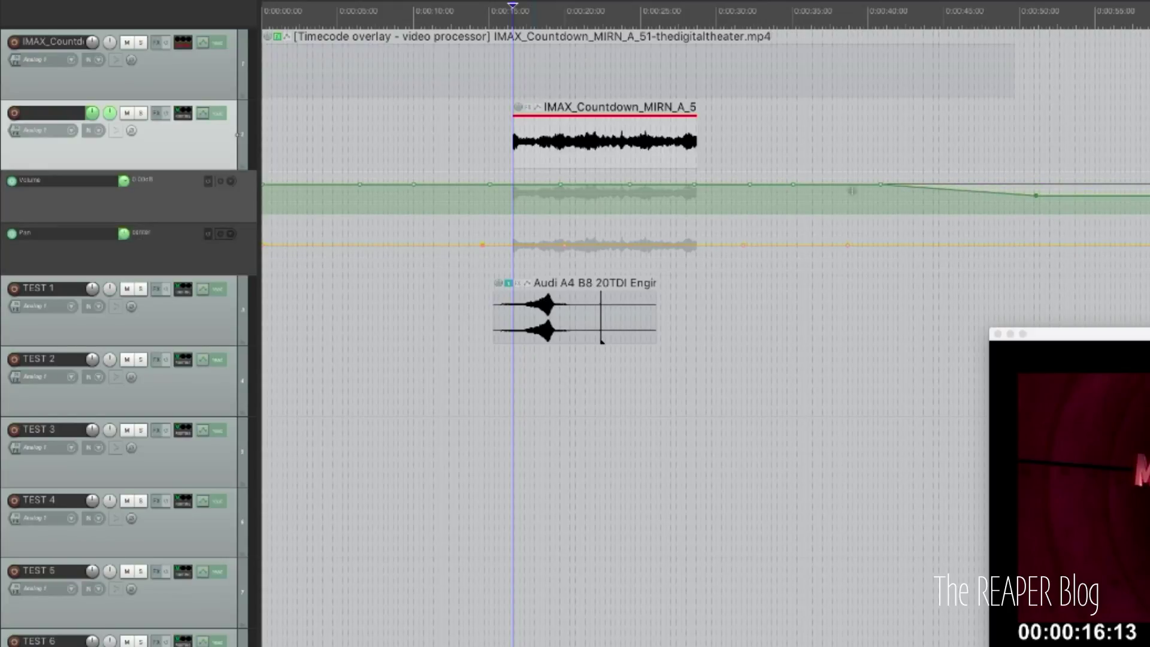
{"action": "left_click_drag", "start_coordinate": [834, 187], "coordinate": [833, 196]}
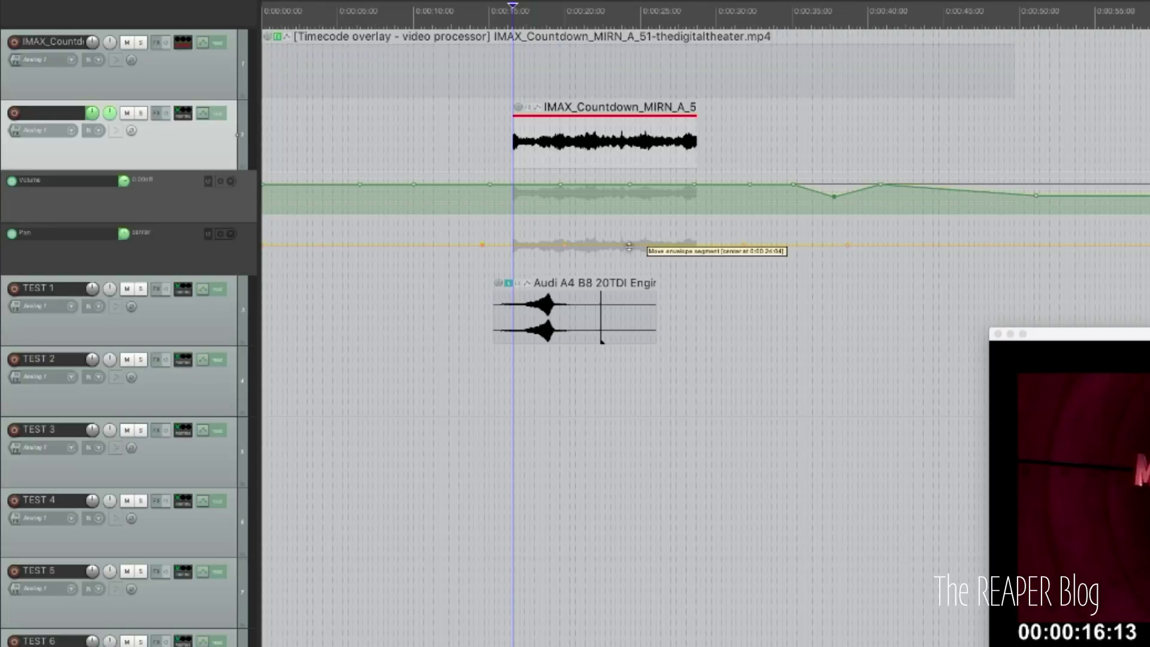
{"action": "left_click_drag", "start_coordinate": [628, 246], "coordinate": [629, 246]}
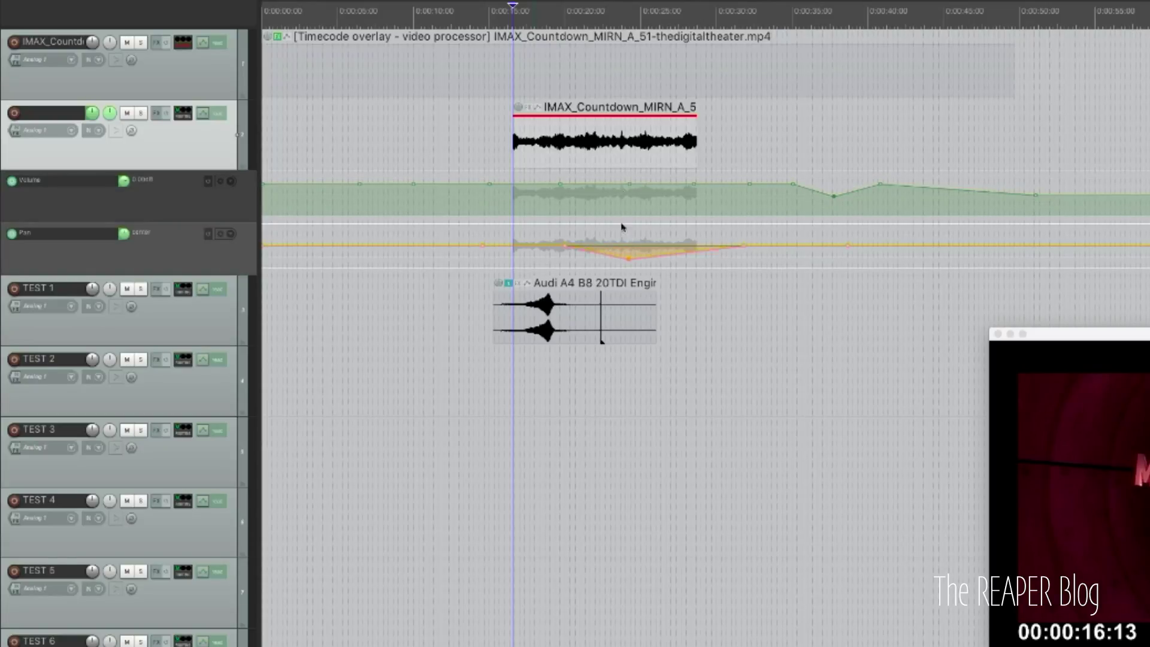
- Show the IMAX item's take volume envelope and add lowered points at about 0:00:19 and 0:00:22 and a raised point at 0:00:26
{"action": "left_click", "coordinate": [635, 149]}
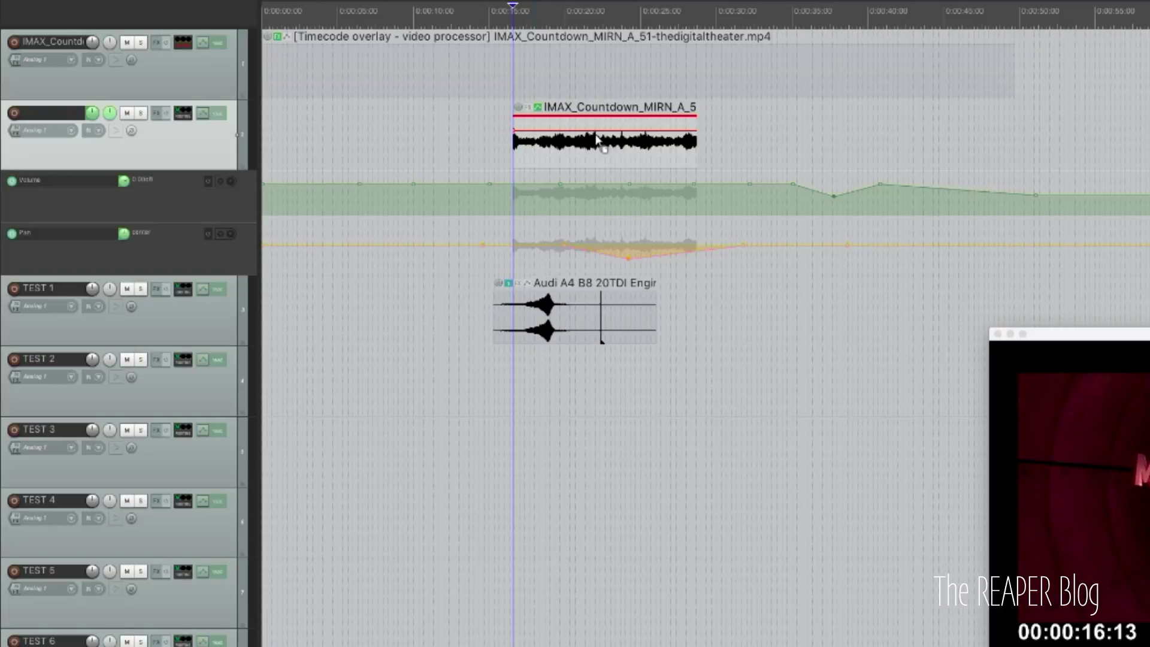
{"action": "left_click_drag", "start_coordinate": [594, 130], "coordinate": [596, 132]}
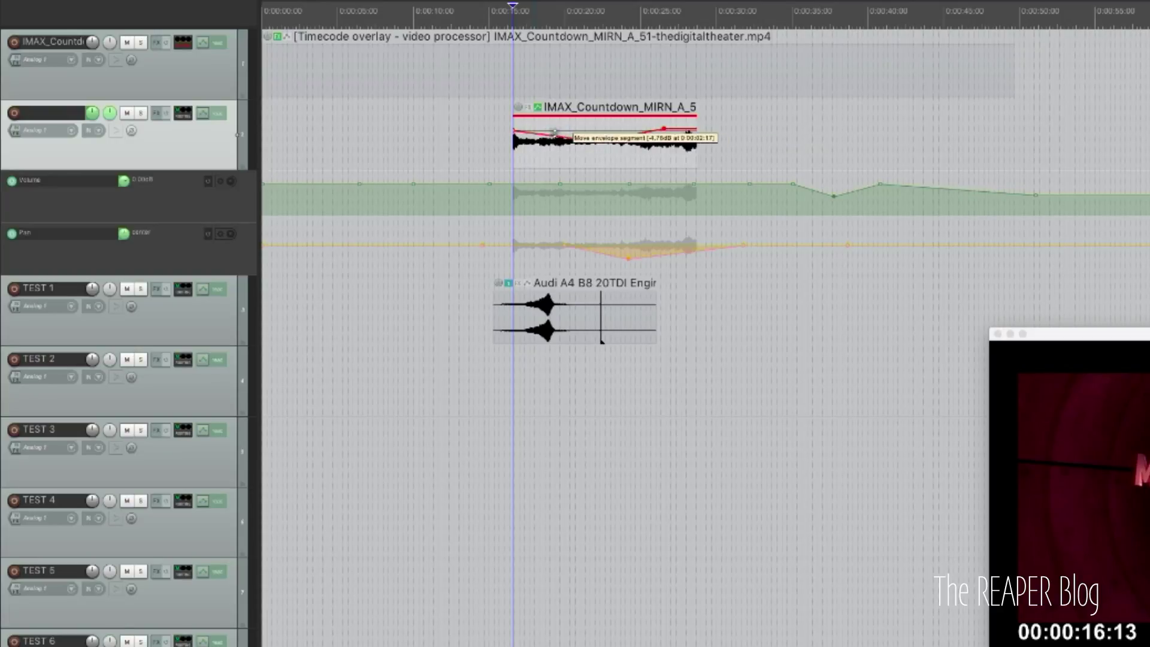
{"action": "left_click_drag", "start_coordinate": [554, 133], "coordinate": [551, 146]}
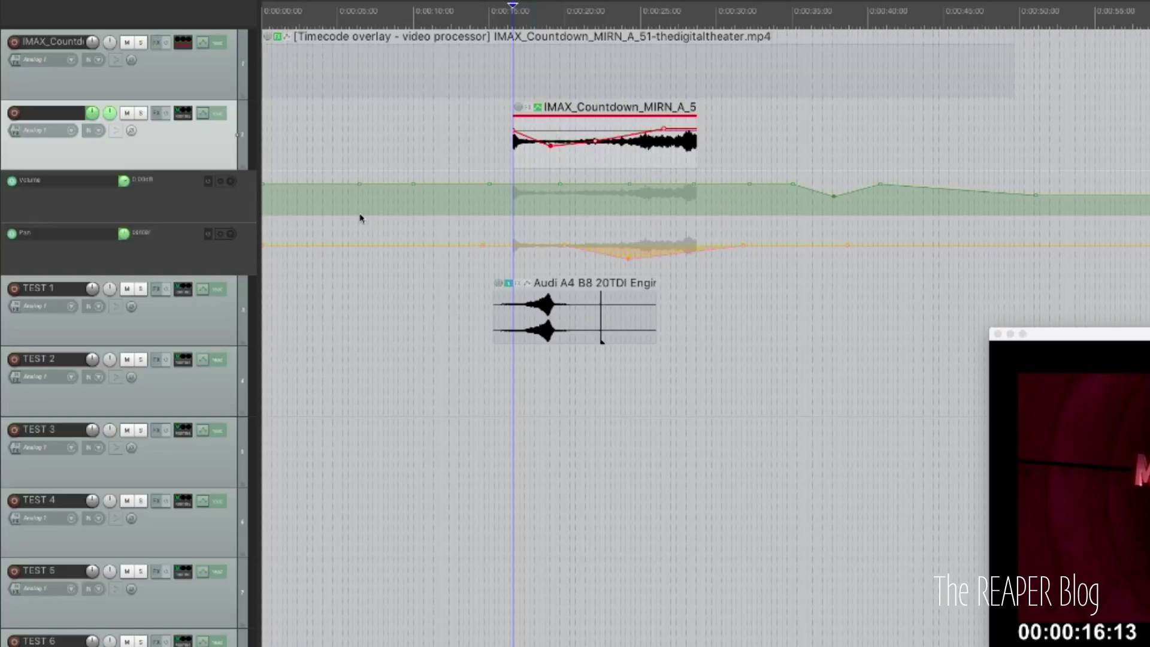
- Delete the track's volume and pan envelope points and the IMAX item's take volume points
{"action": "scroll", "coordinate": [343, 211], "scroll_direction": "down", "scroll_amount": 2}
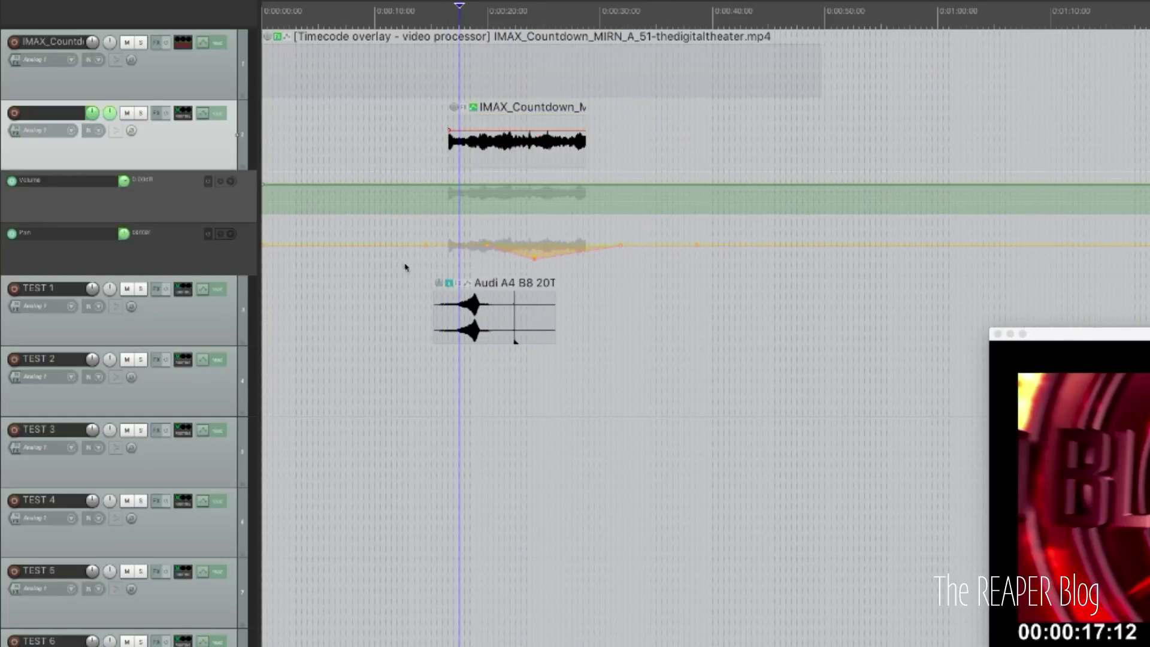
{"action": "left_click", "coordinate": [405, 267]}
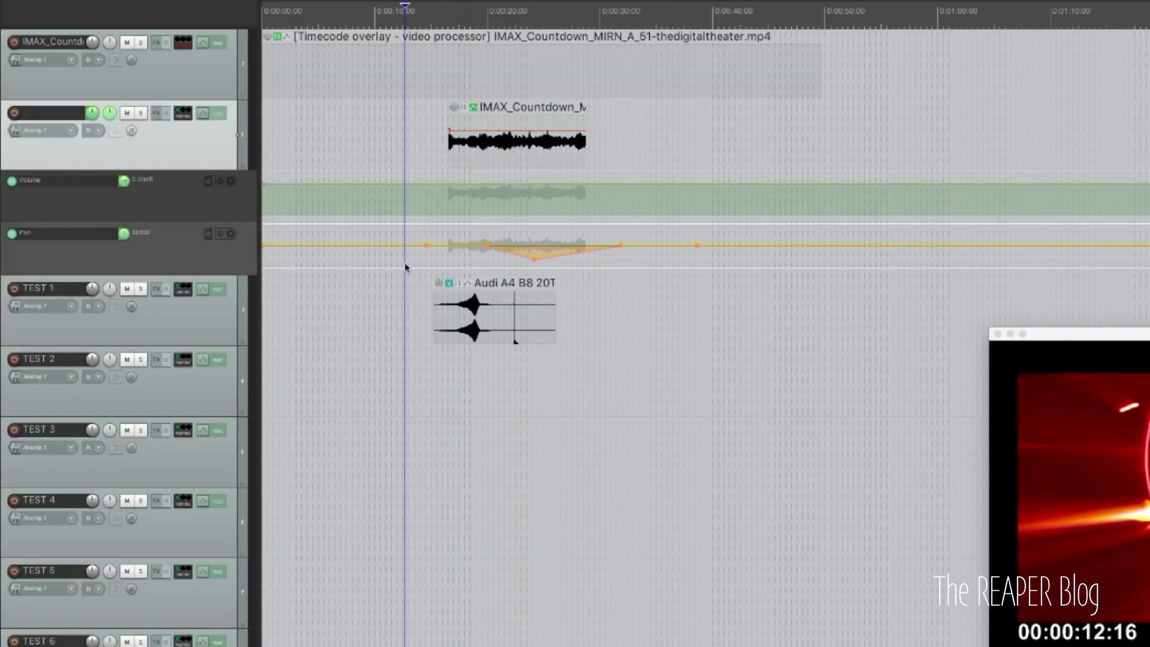
{"action": "key", "text": "Delete"}
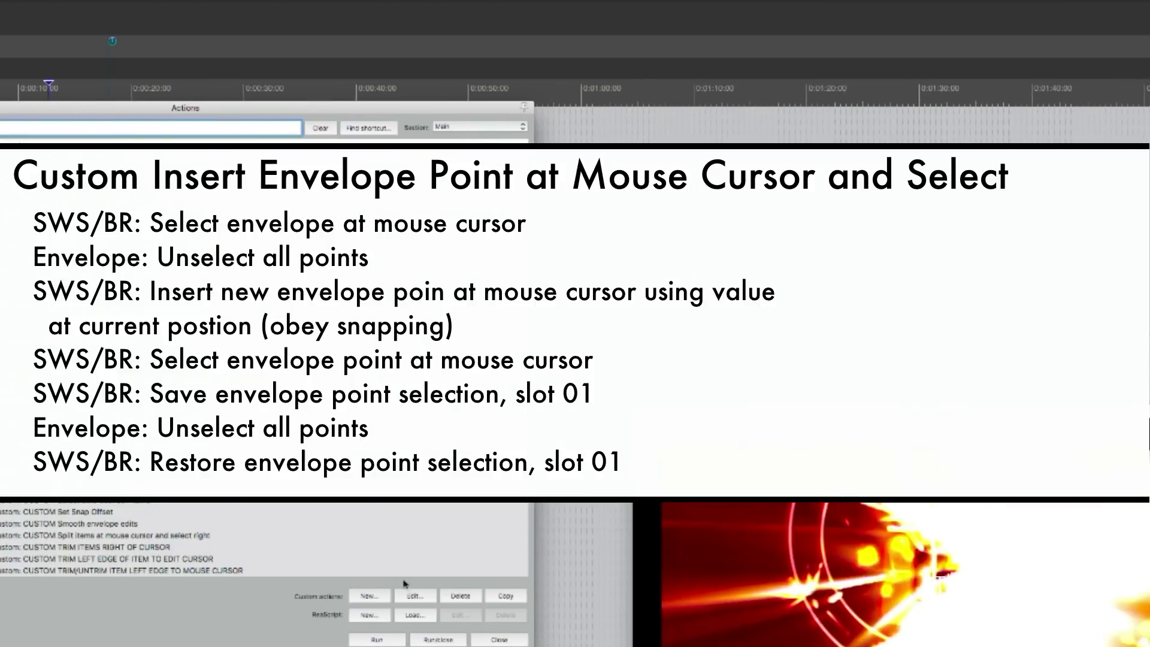
- Review the command sequence of the custom action that inserts and selects an envelope point at the mouse cursor, and close the action list
{"action": "left_click", "coordinate": [415, 595]}
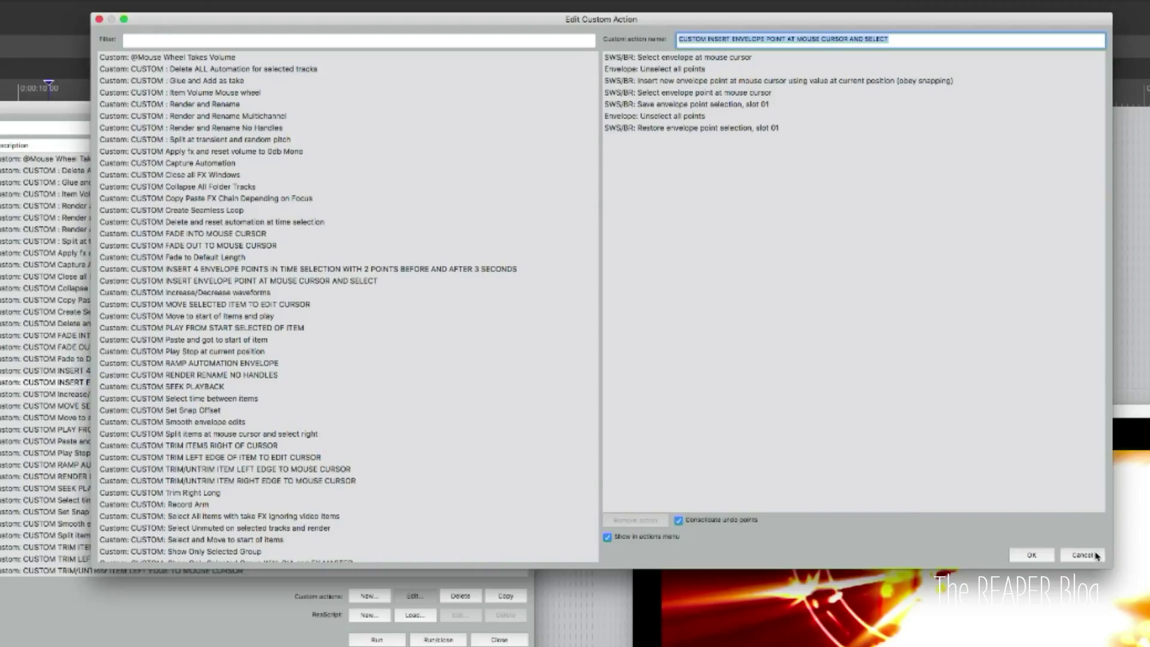
{"action": "left_click", "coordinate": [1098, 558]}
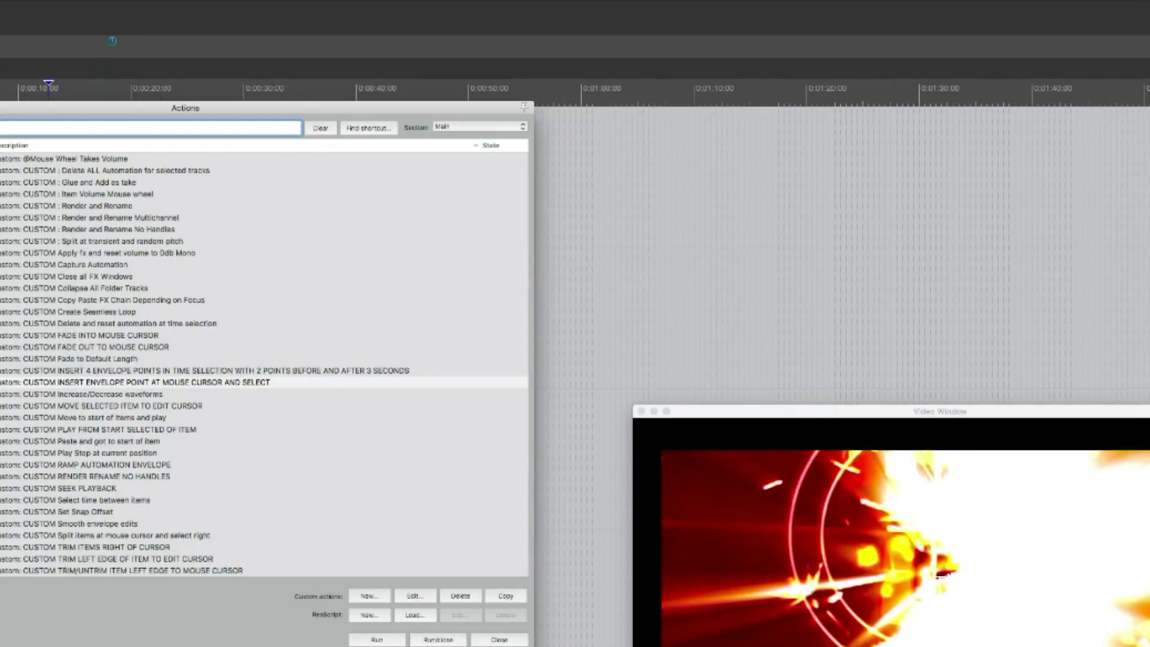
{"action": "left_click", "coordinate": [500, 640]}
- Show the track's volume envelope, add points from about 0:00:11 to 0:00:37 and lower the segment between about 0:00:15 and 0:00:24
{"action": "key", "text": "v"}
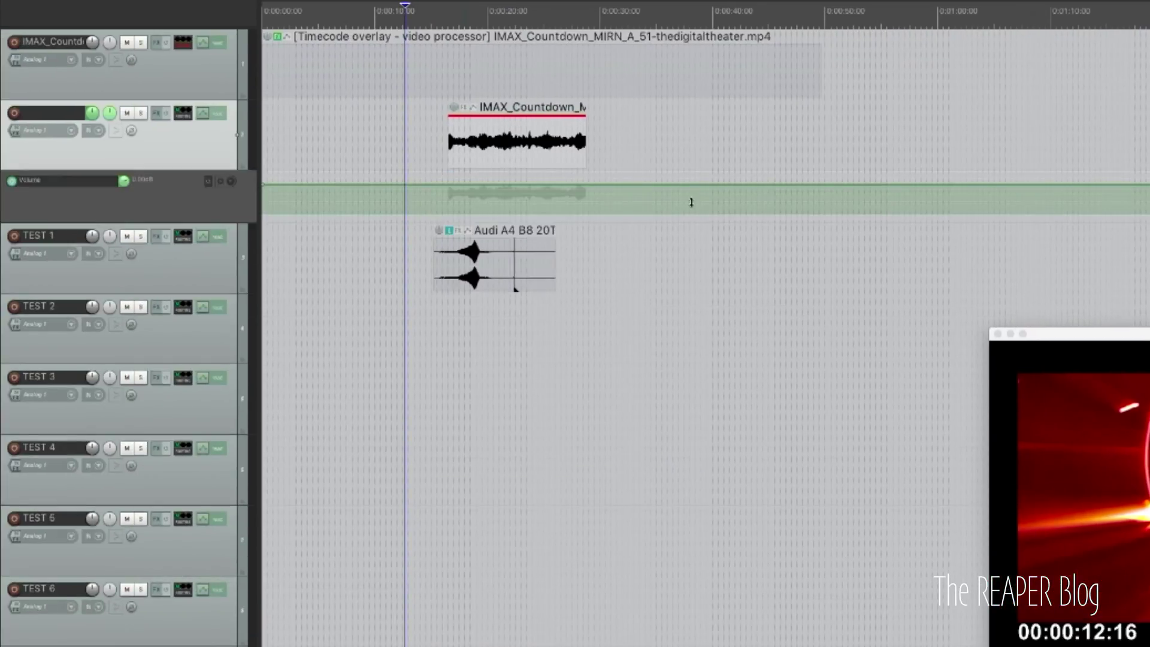
{"action": "mouse_move", "coordinate": [378, 185]}
{"action": "mouse_move", "coordinate": [388, 181]}
{"action": "left_mouse_down"}
{"action": "mouse_move", "coordinate": [682, 185]}
{"action": "mouse_move", "coordinate": [472, 187]}
{"action": "mouse_move", "coordinate": [469, 277]}
{"action": "left_mouse_up"}
- Show the IMAX item's take volume and take pitch envelopes, and add pitch points at about 0:00:21, 0:00:23 and 0:00:25
{"action": "left_click", "coordinate": [555, 163]}
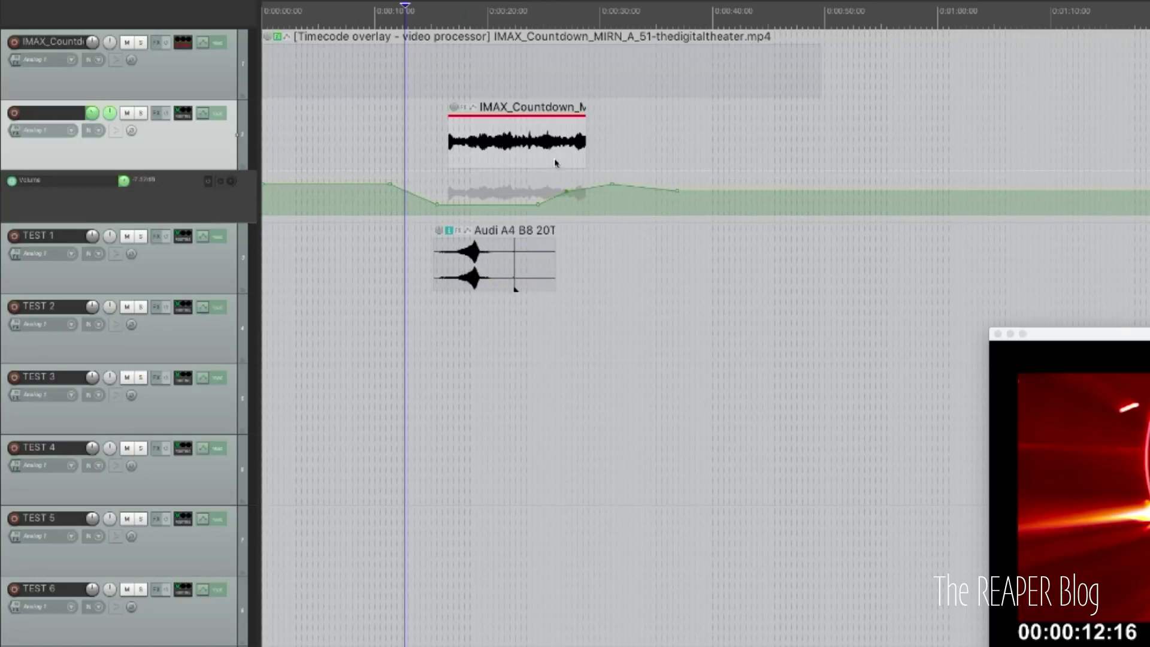
{"action": "key", "text": "shift+v"}
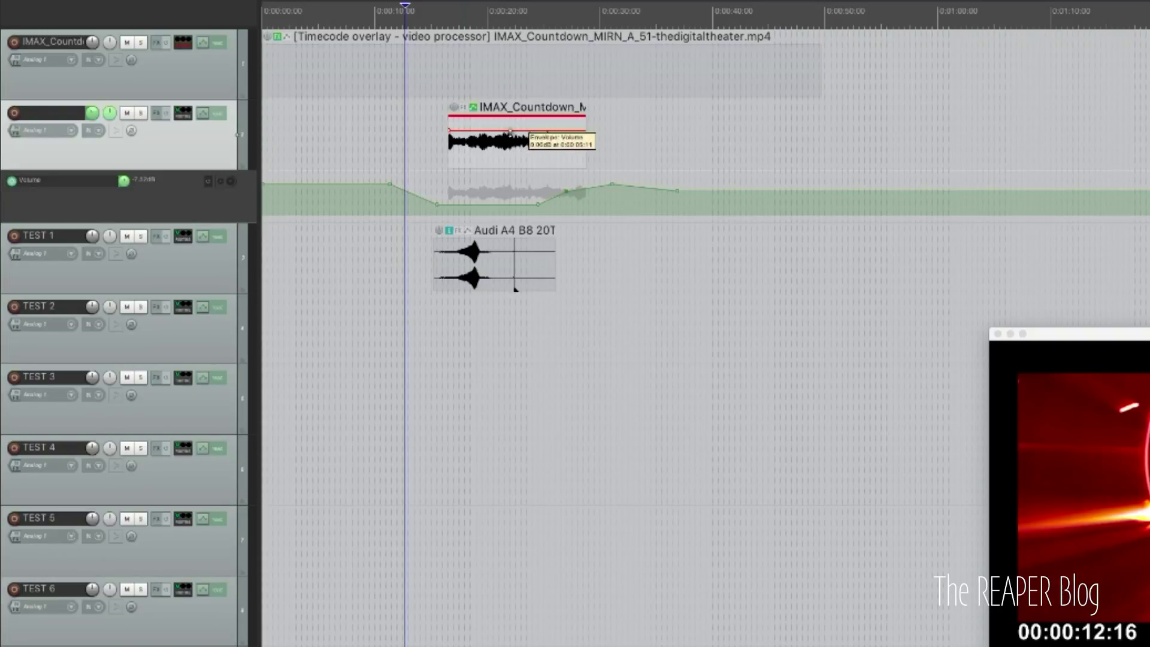
{"action": "scroll", "coordinate": [530, 142], "scroll_direction": "up", "scroll_amount": 5}
{"action": "scroll", "coordinate": [529, 143], "scroll_direction": "up", "scroll_amount": 4}
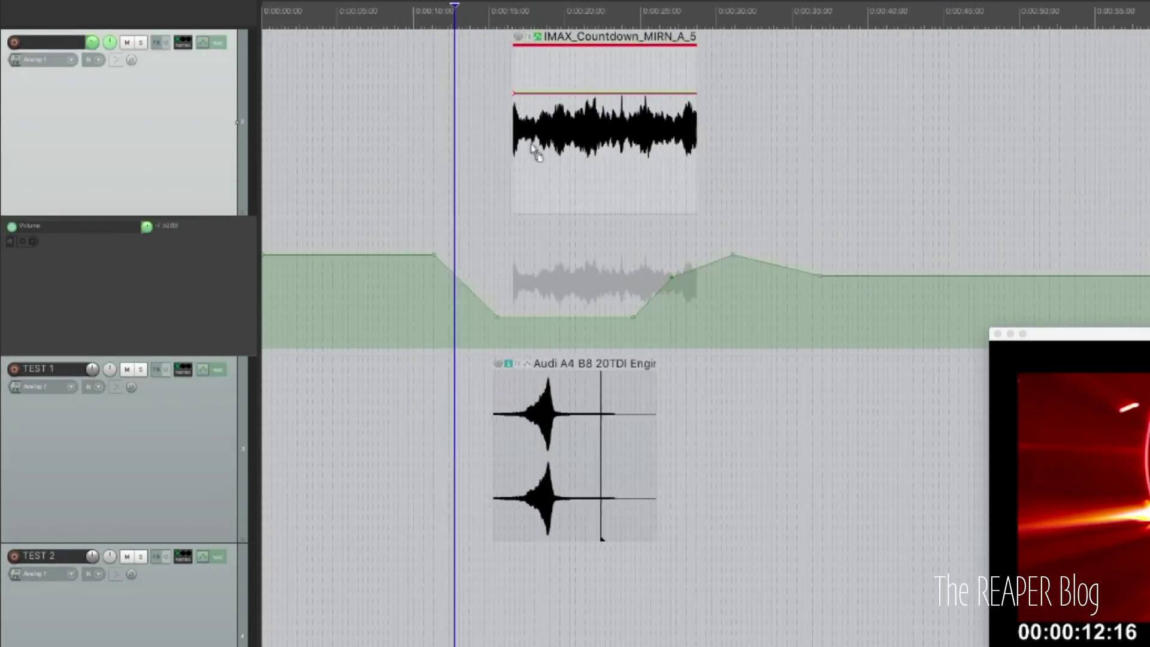
{"action": "key", "text": "shift+p"}
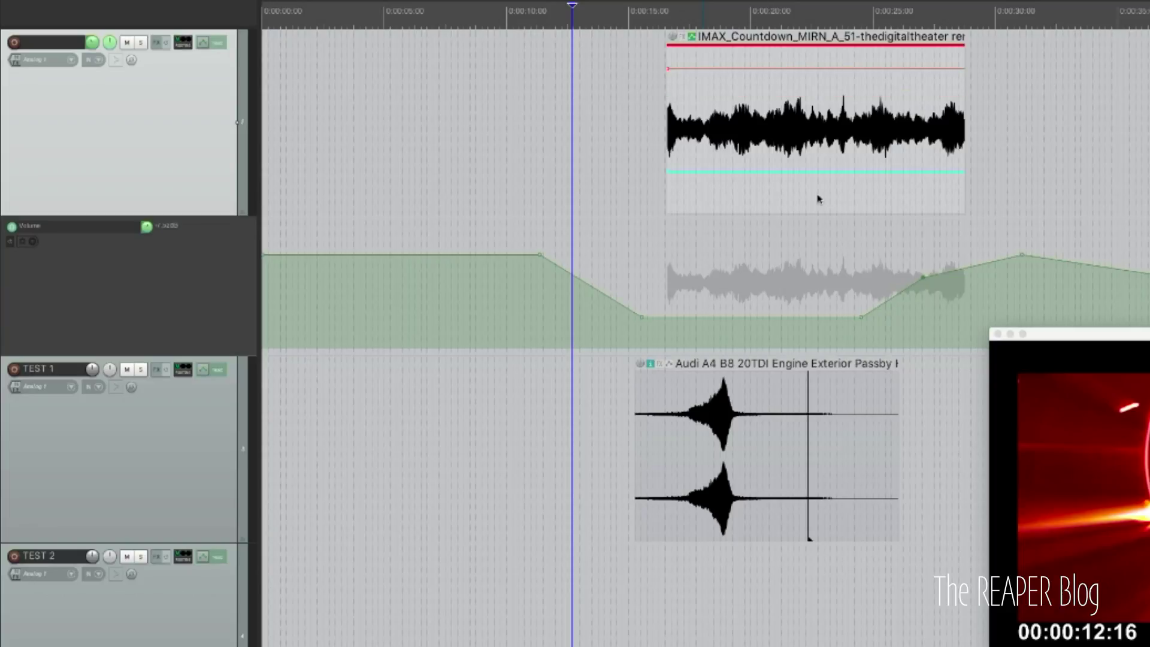
{"action": "left_click", "coordinate": [767, 174], "text": "shift"}
{"action": "left_click", "coordinate": [871, 172], "text": "shift"}
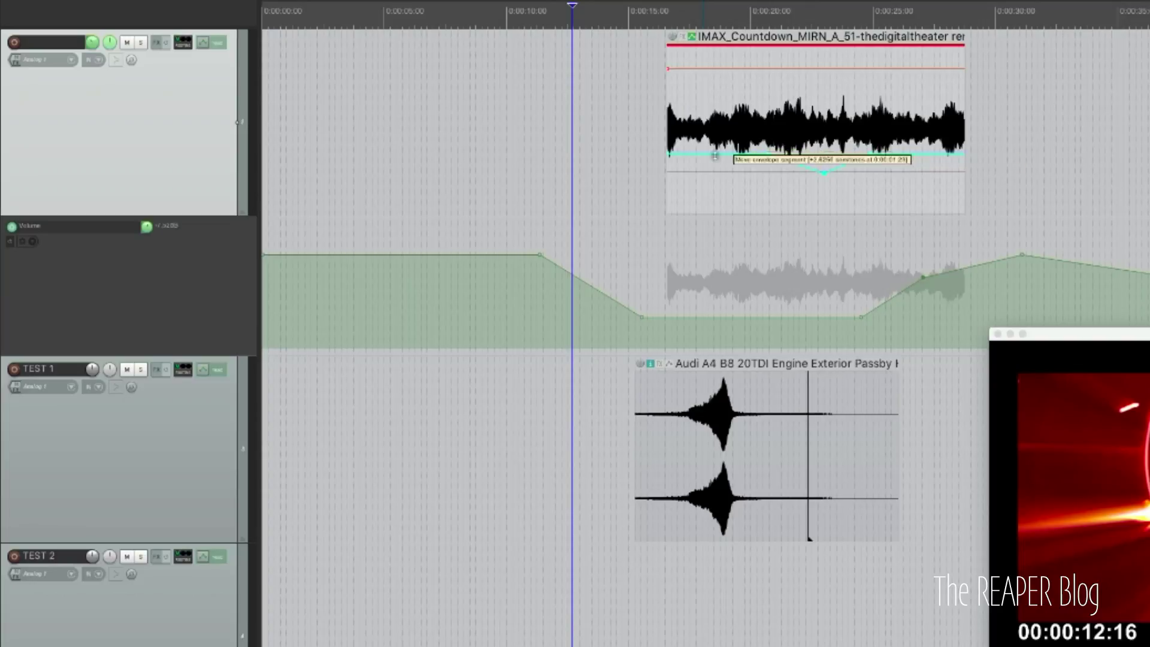
- Show the take pan envelopes of the IMAX and Audi items, adding IMAX pan points at about 0:00:19 and 0:00:22
{"action": "key", "text": "shift+p"}
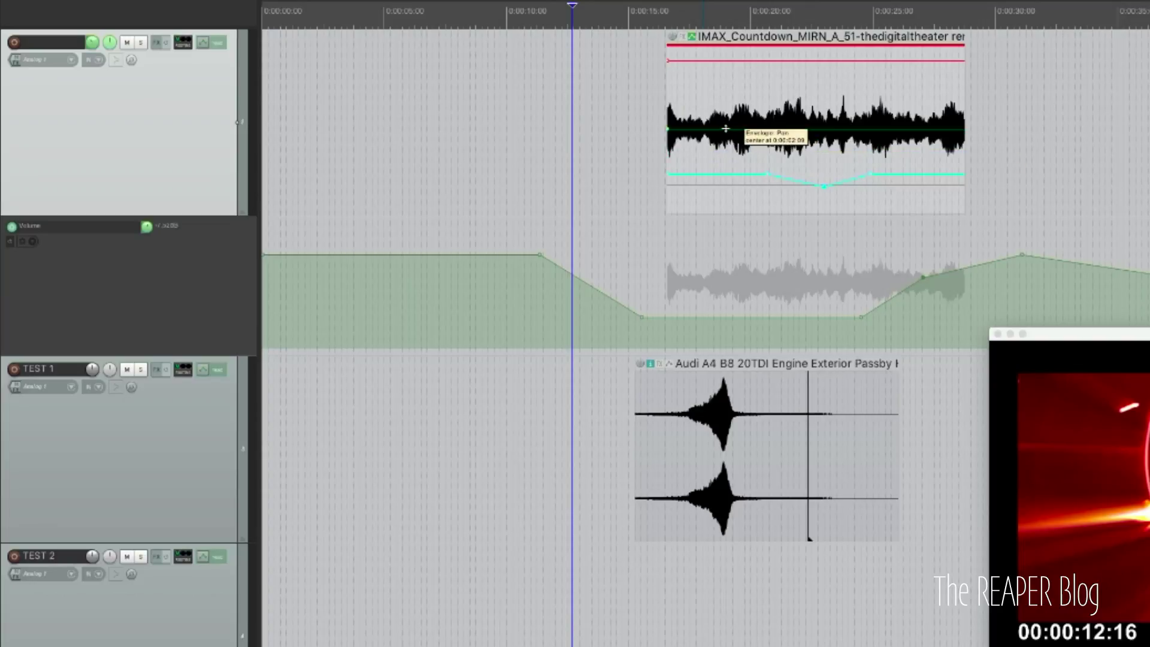
{"action": "left_click_drag", "start_coordinate": [725, 129], "coordinate": [727, 131]}
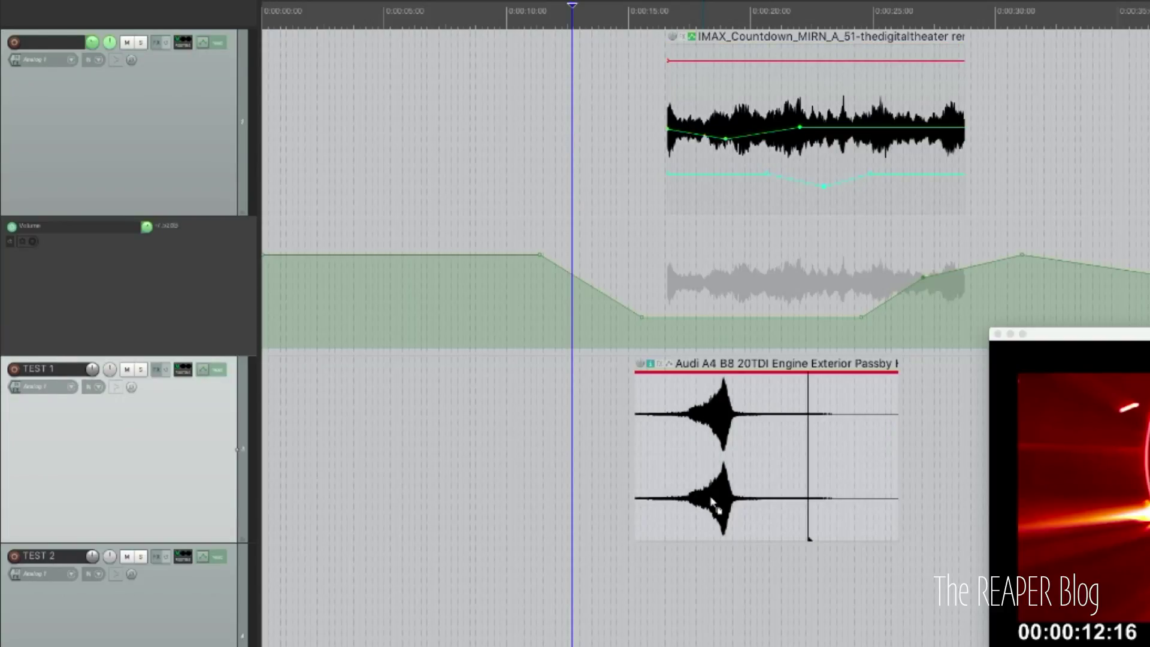
{"action": "left_click", "coordinate": [680, 455]}
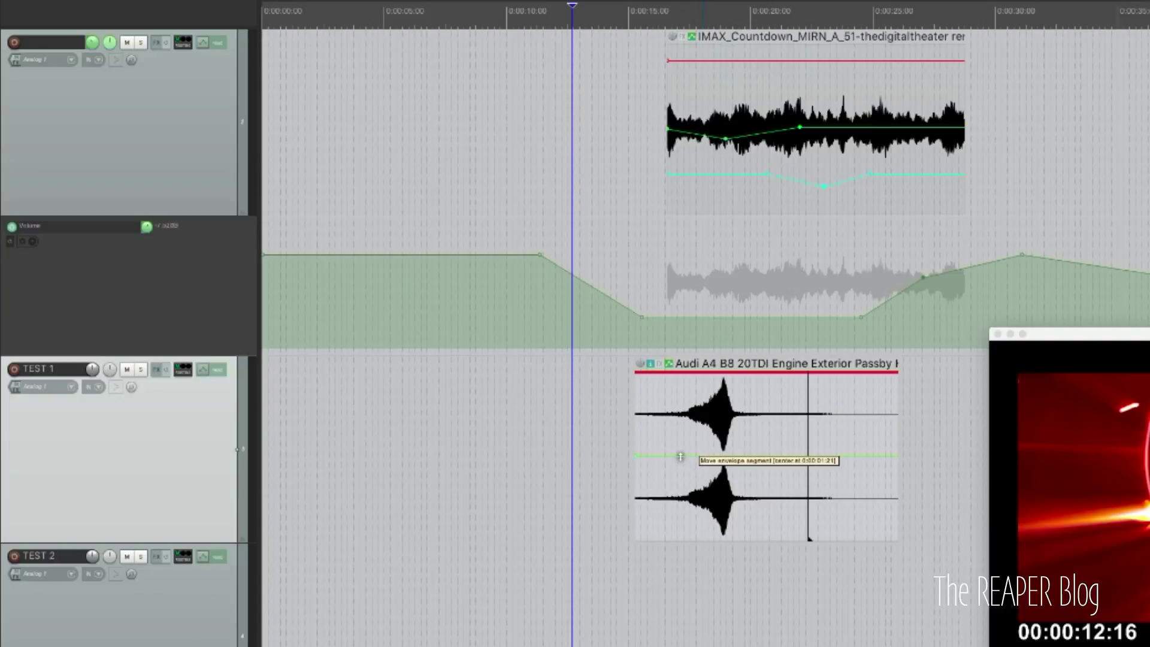
{"action": "left_click_drag", "start_coordinate": [751, 455], "coordinate": [717, 537]}
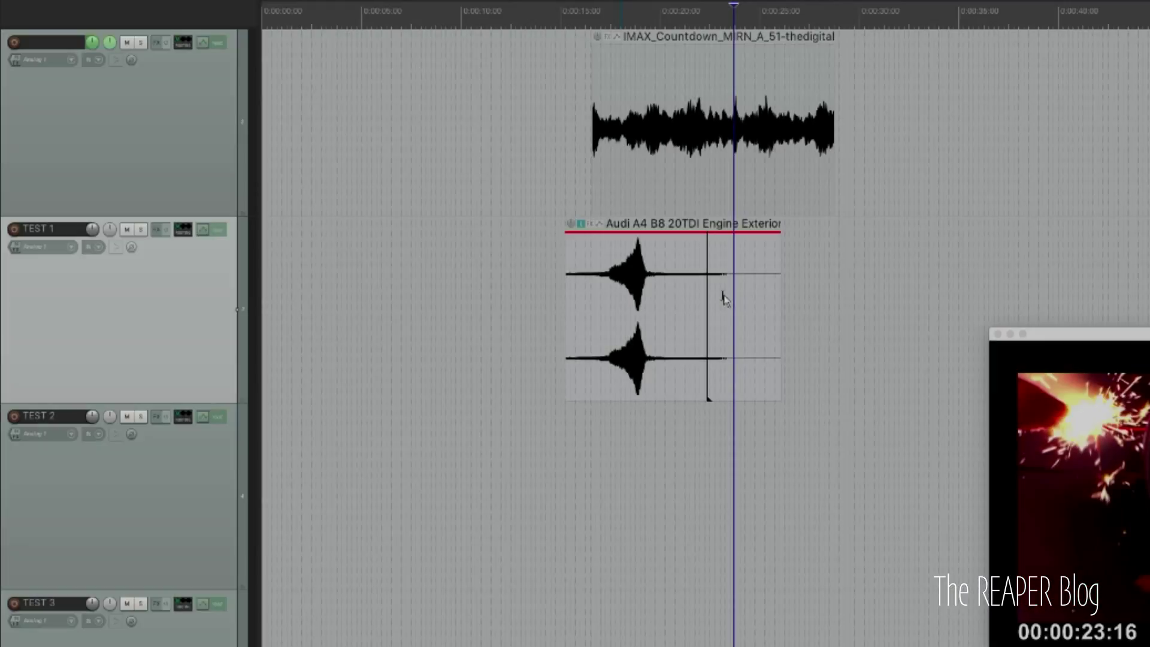
- Show the IMAX item's take volume envelope and insert four points around a time selection from about 0:00:20 to 0:00:24
{"action": "scroll", "coordinate": [725, 299], "scroll_direction": "down", "scroll_amount": 5}
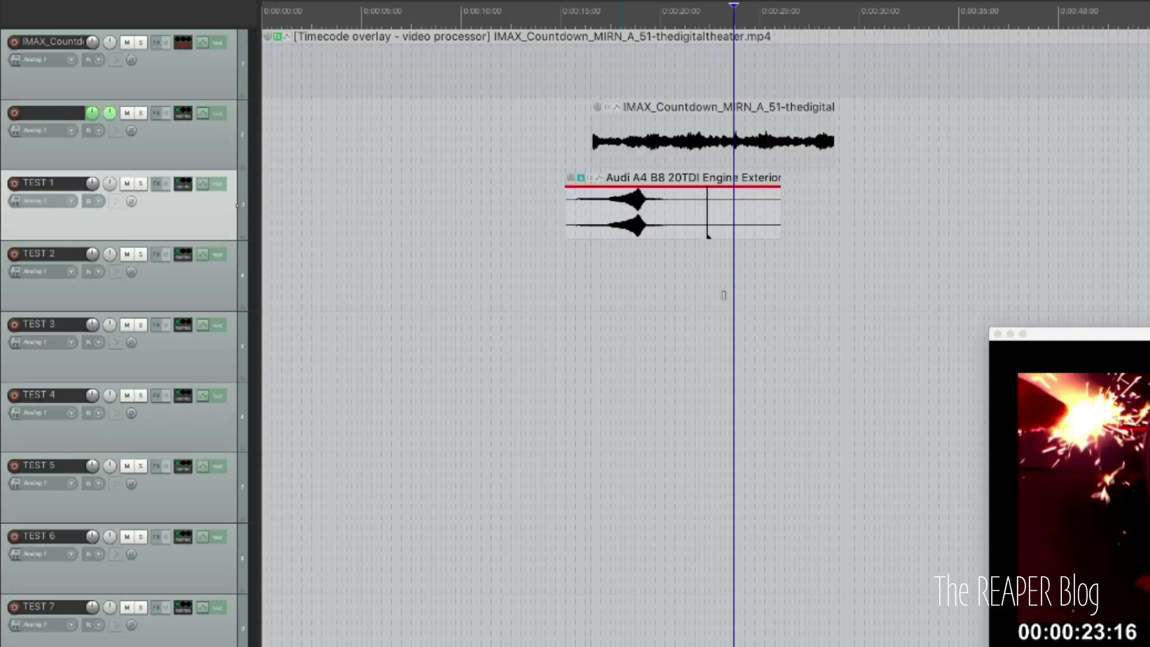
{"action": "left_click", "coordinate": [679, 117]}
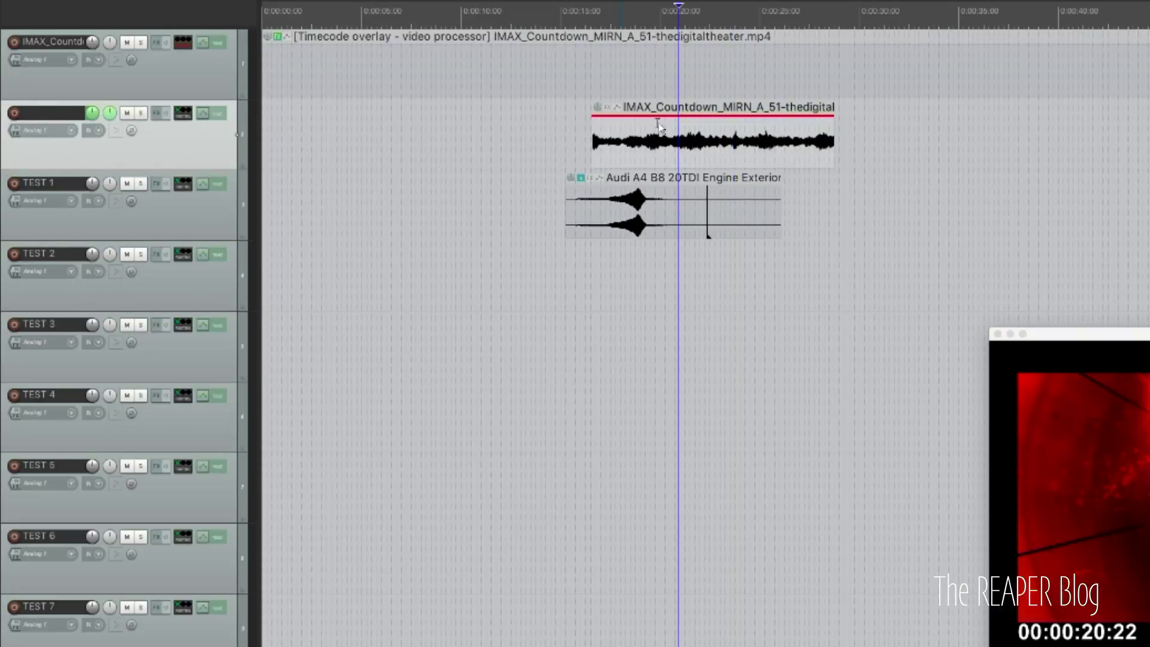
{"action": "scroll", "coordinate": [659, 126], "scroll_direction": "up", "scroll_amount": 2}
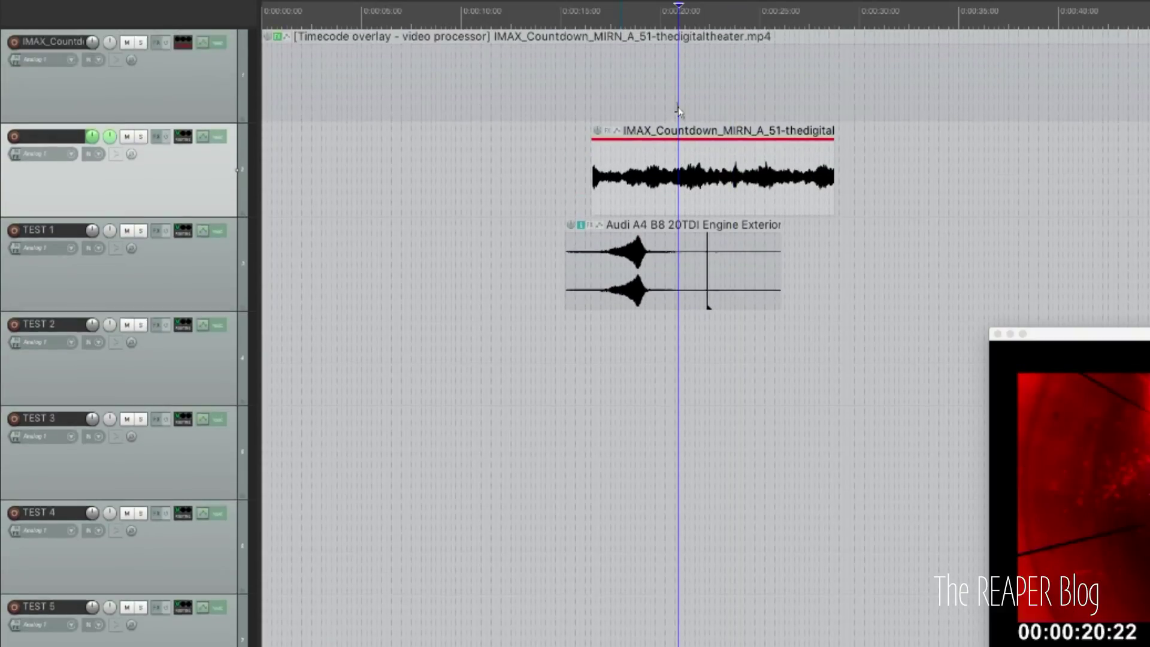
{"action": "scroll", "coordinate": [678, 111], "scroll_direction": "up", "scroll_amount": 2}
{"action": "left_click_drag", "start_coordinate": [659, 157], "coordinate": [738, 157]}
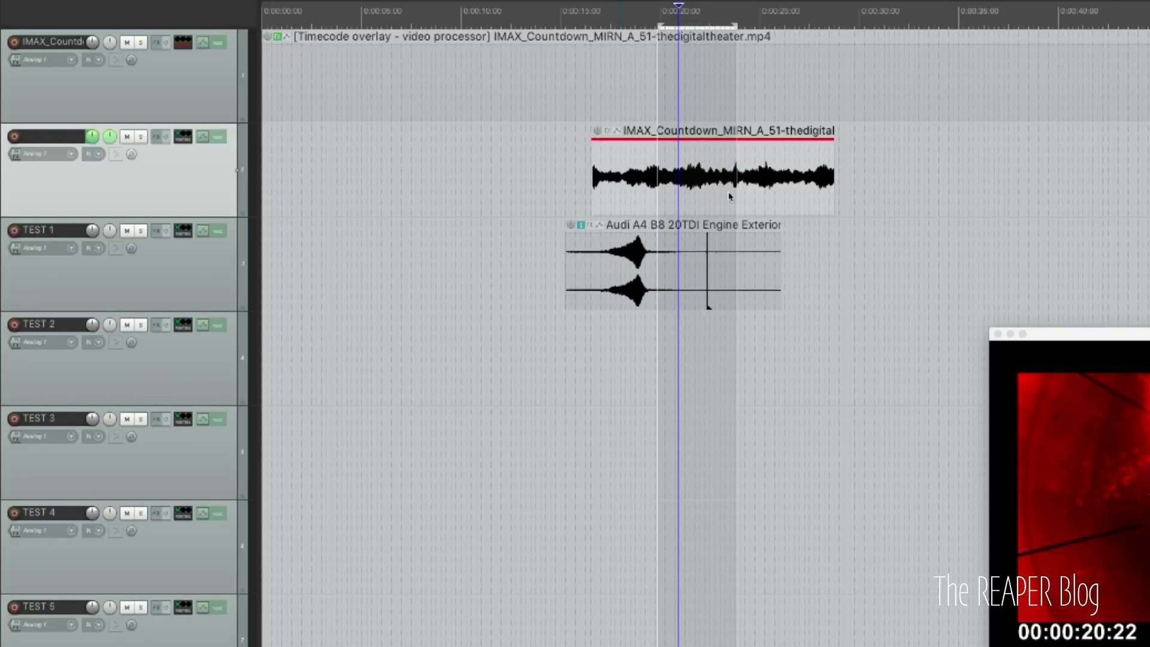
{"action": "key", "text": "shift+v"}
{"action": "left_click", "coordinate": [723, 161]}
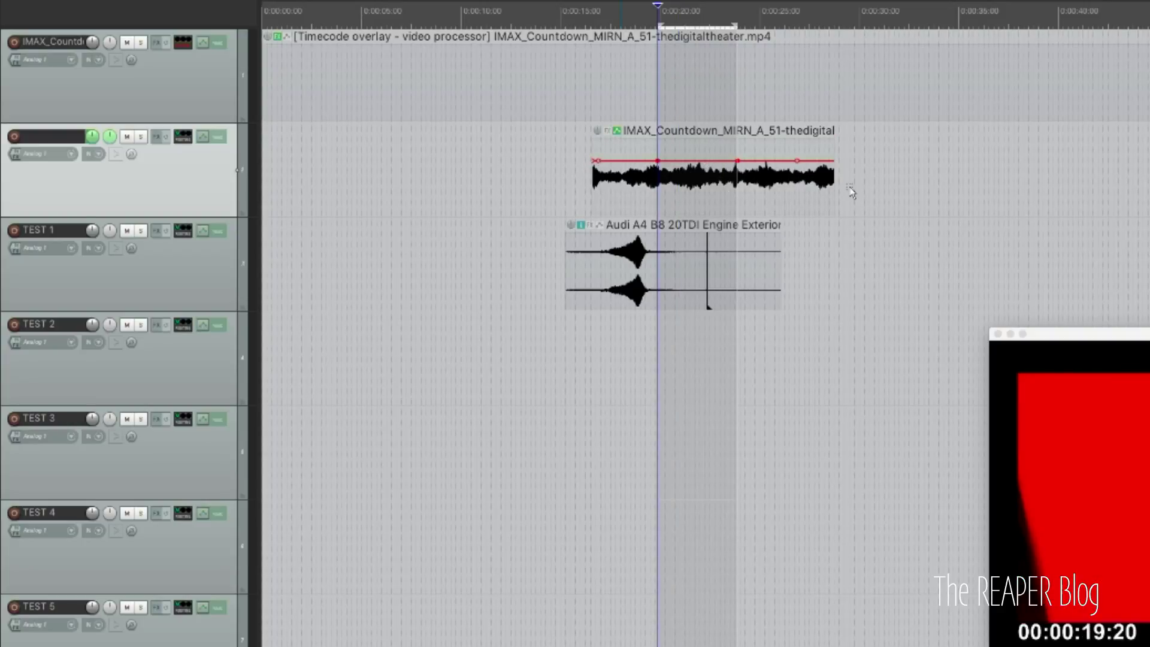
- Lower the take volume envelope inside the time selection, and undo the envelope point edits
{"action": "mouse_move", "coordinate": [664, 163]}
{"action": "key", "text": "KP_2"}
{"action": "key", "text": "KP_2"}
{"action": "key", "text": "KP_2"}
{"action": "key", "text": "KP_2"}
{"action": "key", "text": "KP_2"}
{"action": "key", "text": "KP_2"}
{"action": "key", "text": "KP_2"}
{"action": "key", "text": "KP_2"}
{"action": "key", "text": "KP_2"}
{"action": "key", "text": "KP_2"}
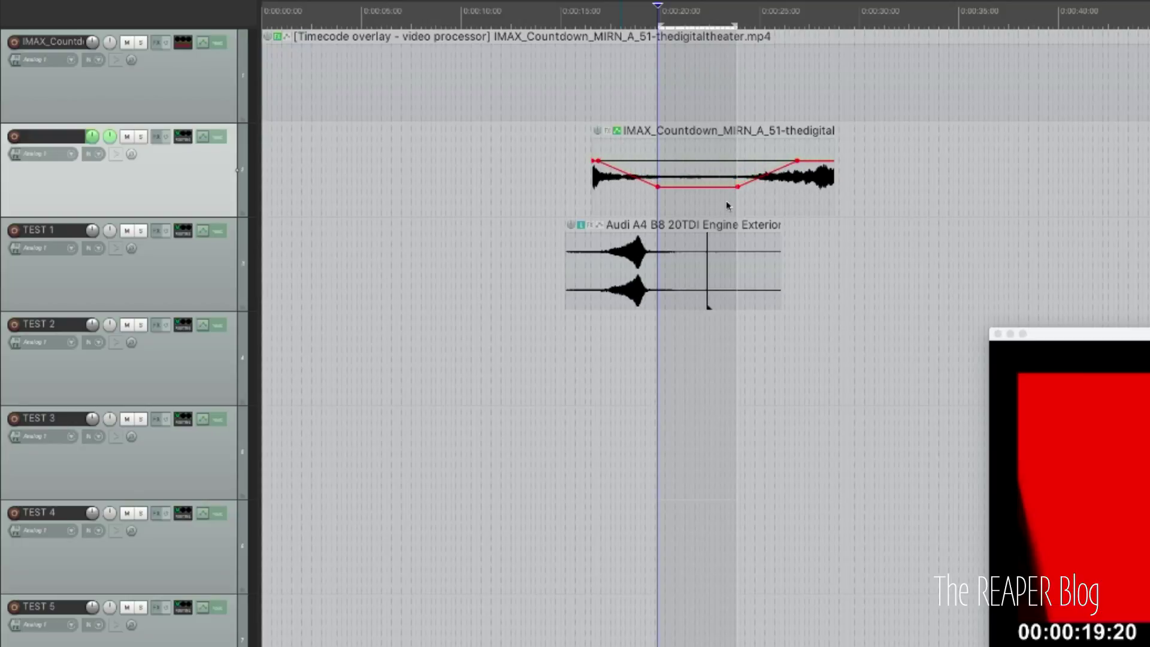
{"action": "key", "text": "ctrl+z"}
- Extend both edges of the IMAX render item so it spans from about 0:00:01 to 0:00:56
{"action": "scroll", "coordinate": [727, 204], "scroll_direction": "down", "scroll_amount": 3}
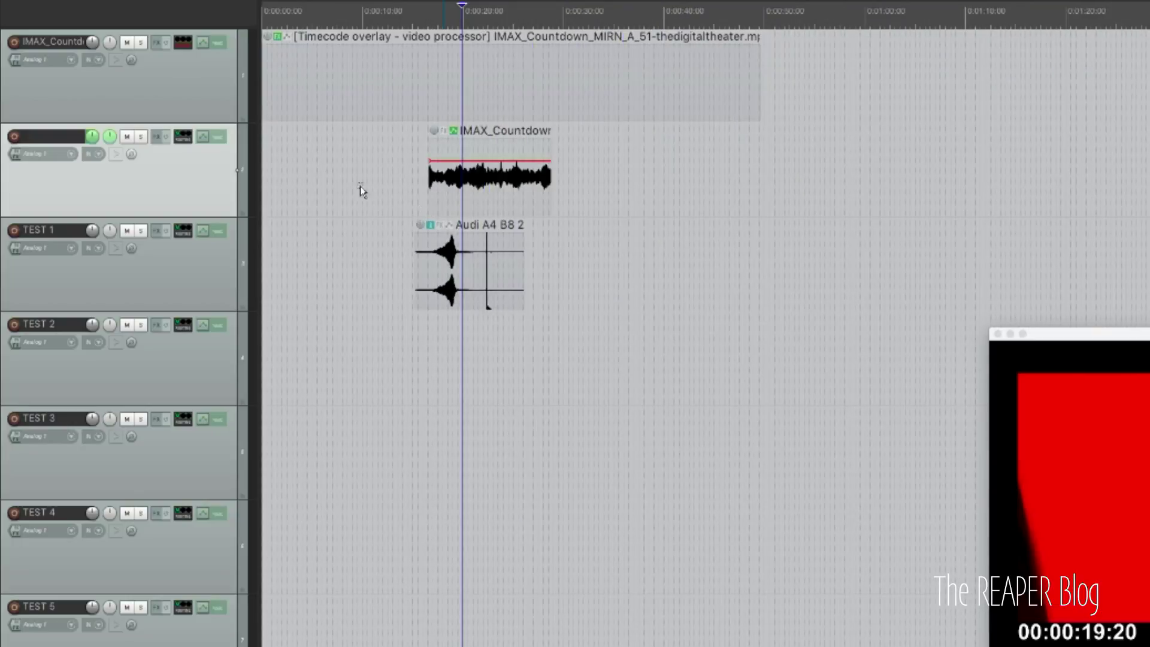
{"action": "left_click", "coordinate": [496, 201]}
{"action": "key", "text": "a"}
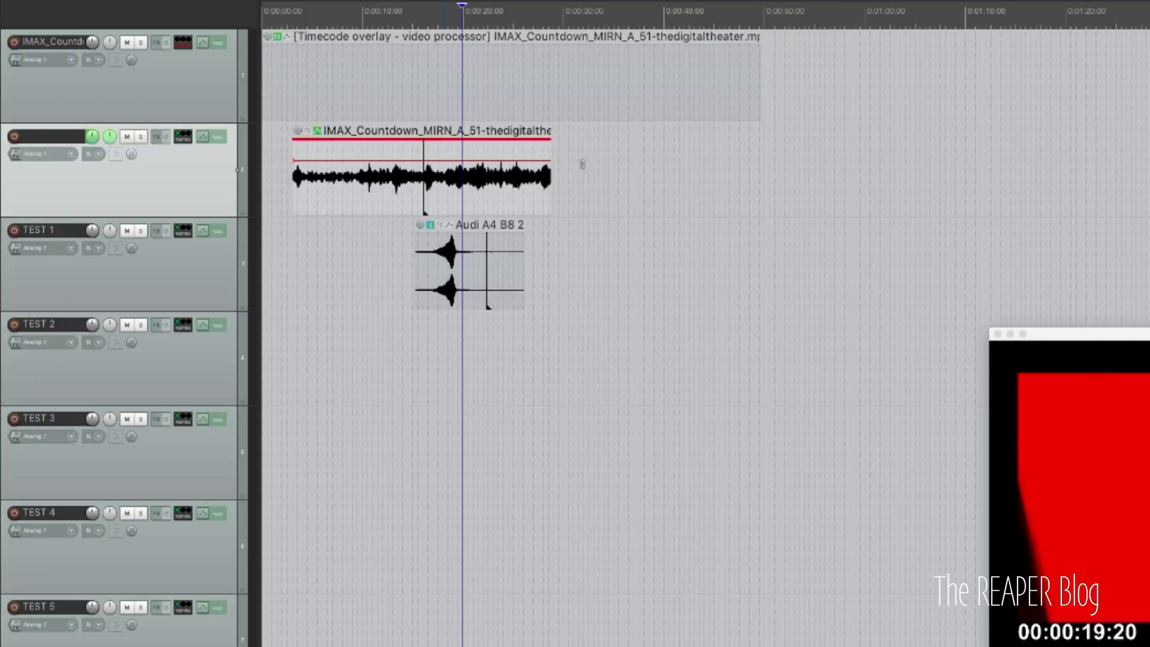
{"action": "key", "text": "s"}
{"action": "key", "text": "s"}
{"action": "key", "text": "s"}
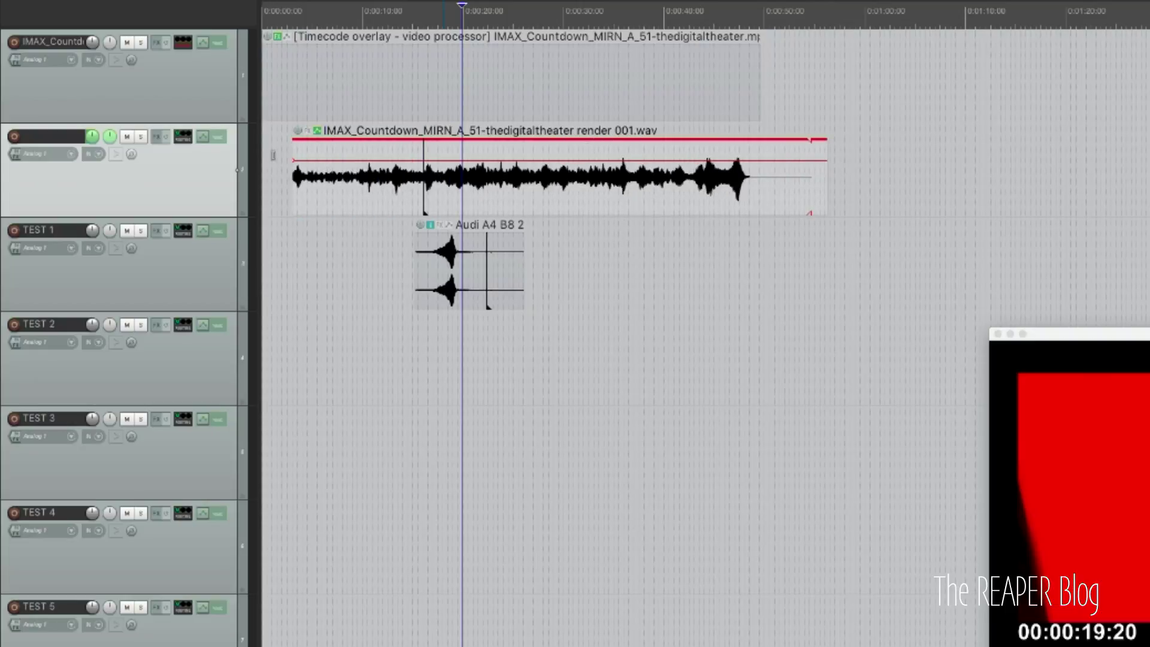
{"action": "key", "text": "a"}
- Insert take volume points at about 0:00:04, 0:00:07, 0:00:26 and 0:00:29 on the IMAX item, lowering the section between the inner two
{"action": "scroll", "coordinate": [368, 195], "scroll_direction": "up", "scroll_amount": 5}
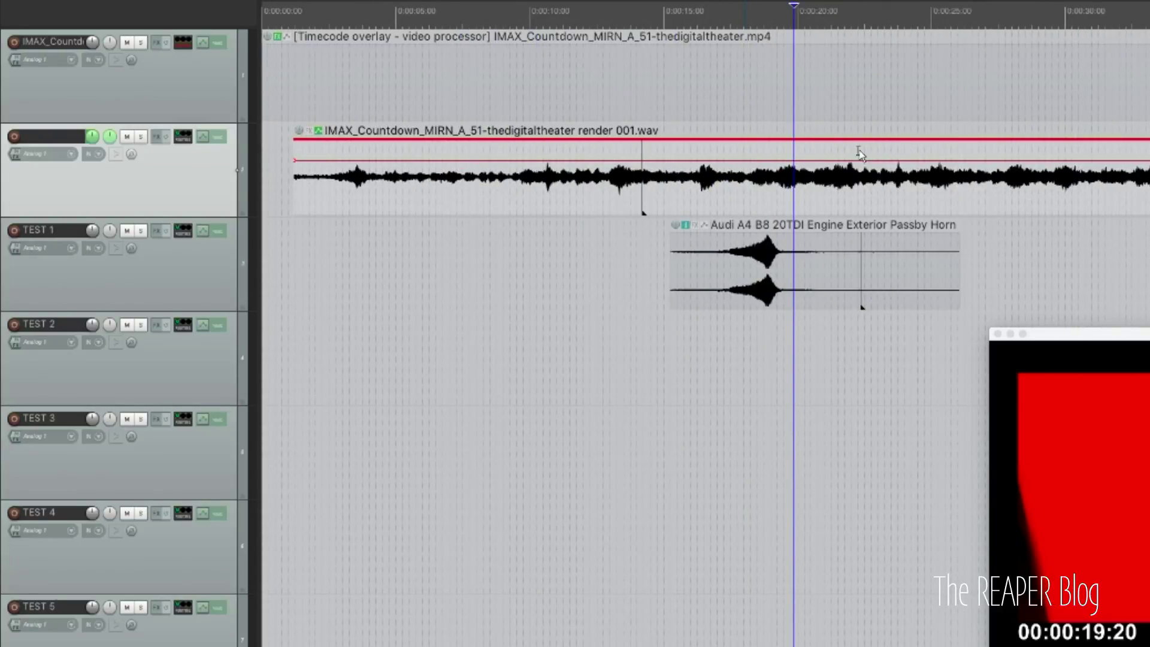
{"action": "left_click_drag", "start_coordinate": [857, 150], "coordinate": [948, 151]}
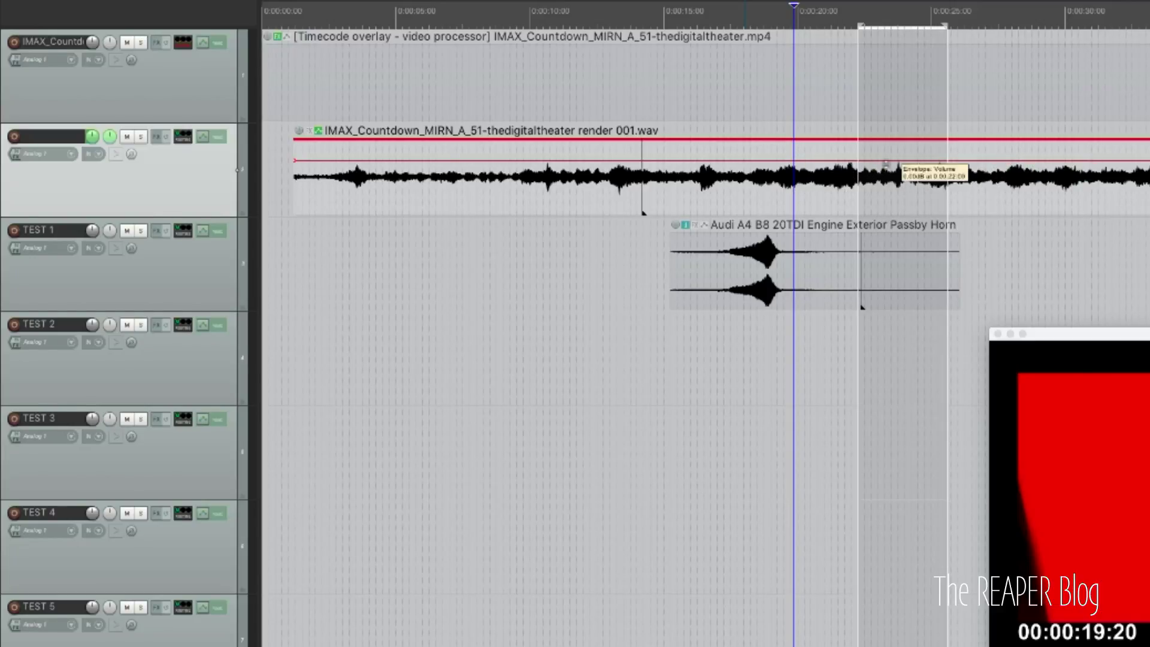
{"action": "left_click", "coordinate": [893, 161]}
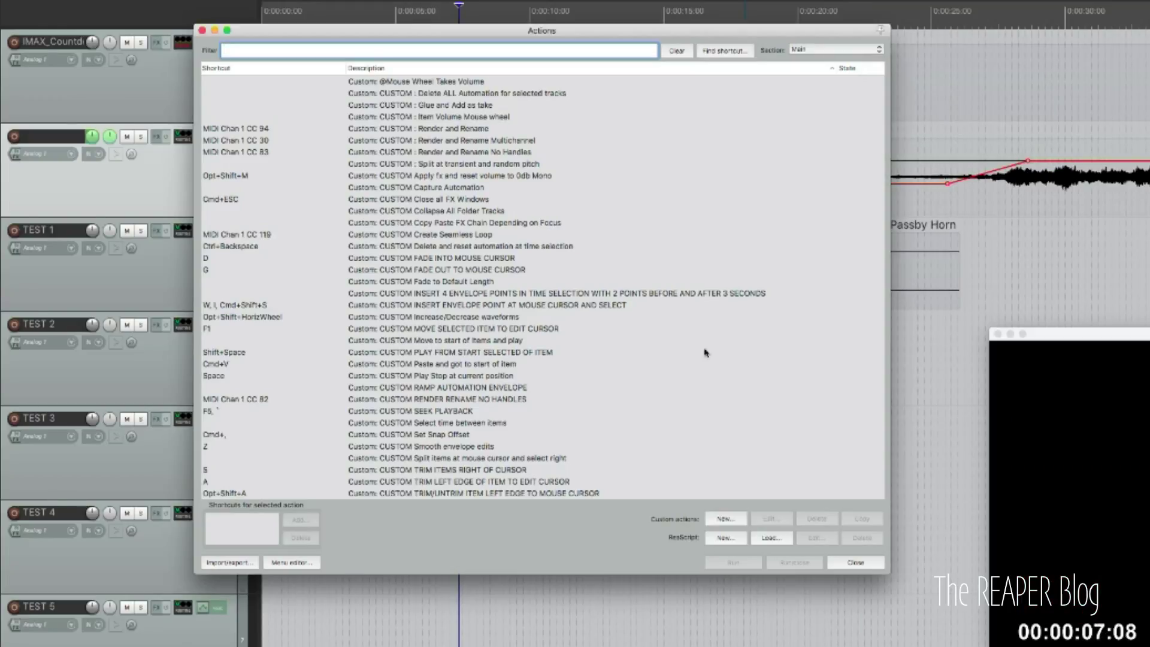
- Check the mouse modifier preferences for envelope segments, examining the default action that inserts four envelope points in the time selection
{"action": "key", "text": "Escape"}
{"action": "key", "text": "super+comma"}
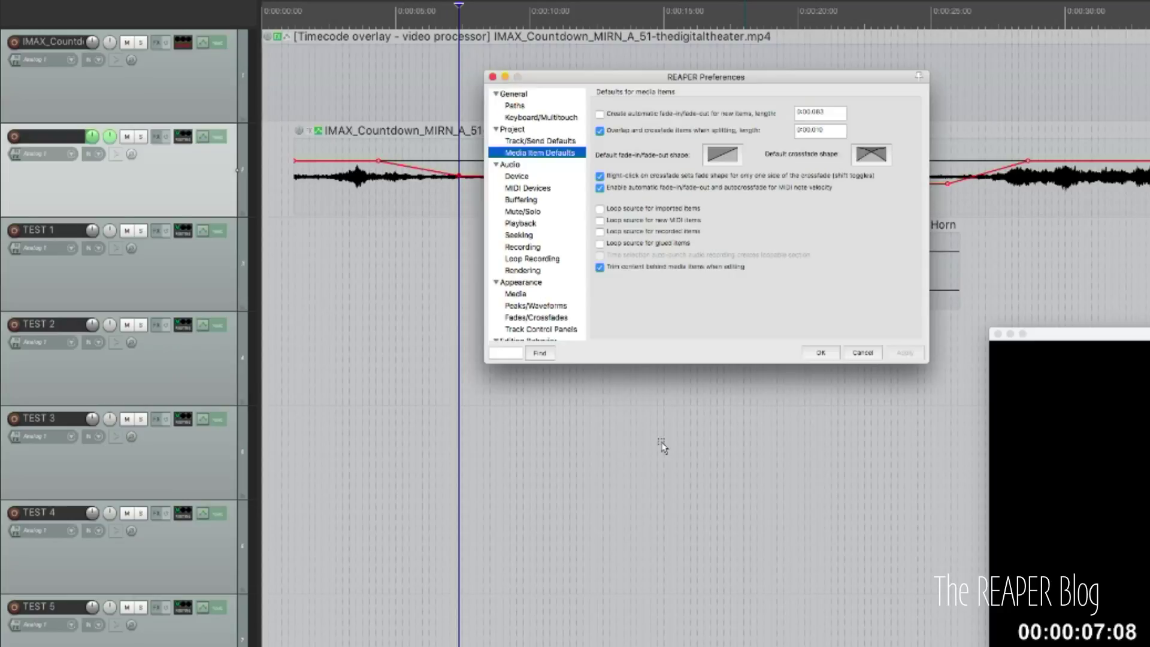
{"action": "scroll", "coordinate": [498, 255], "scroll_direction": "down", "scroll_amount": 5}
{"action": "scroll", "coordinate": [499, 251], "scroll_direction": "up", "scroll_amount": 2}
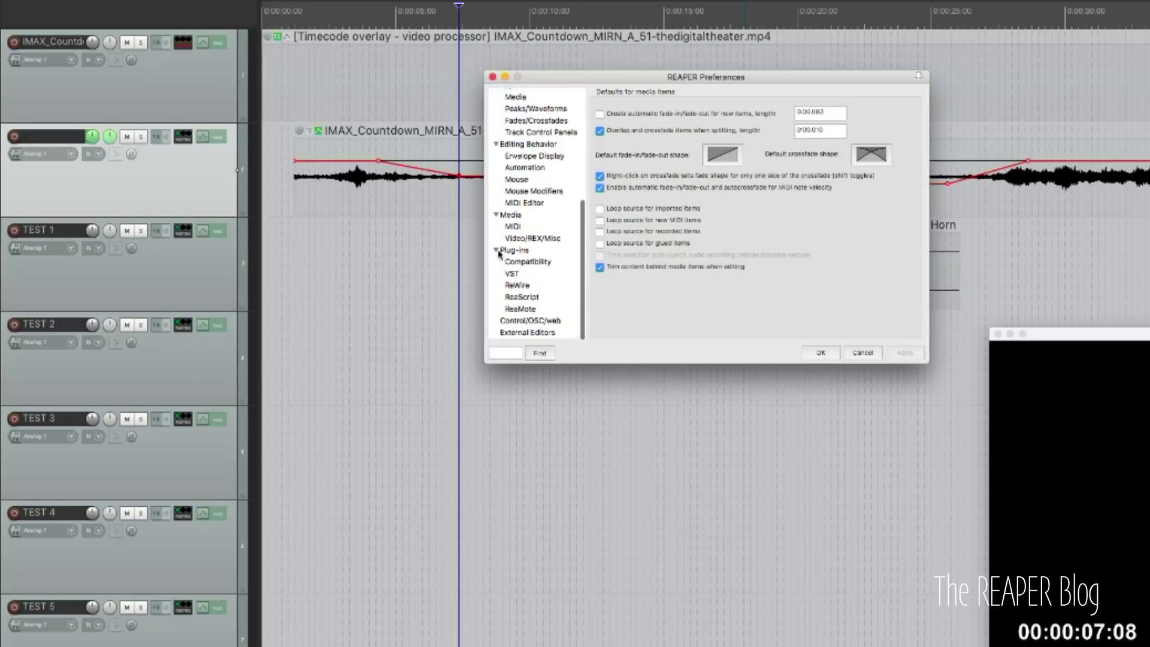
{"action": "left_click", "coordinate": [544, 194]}
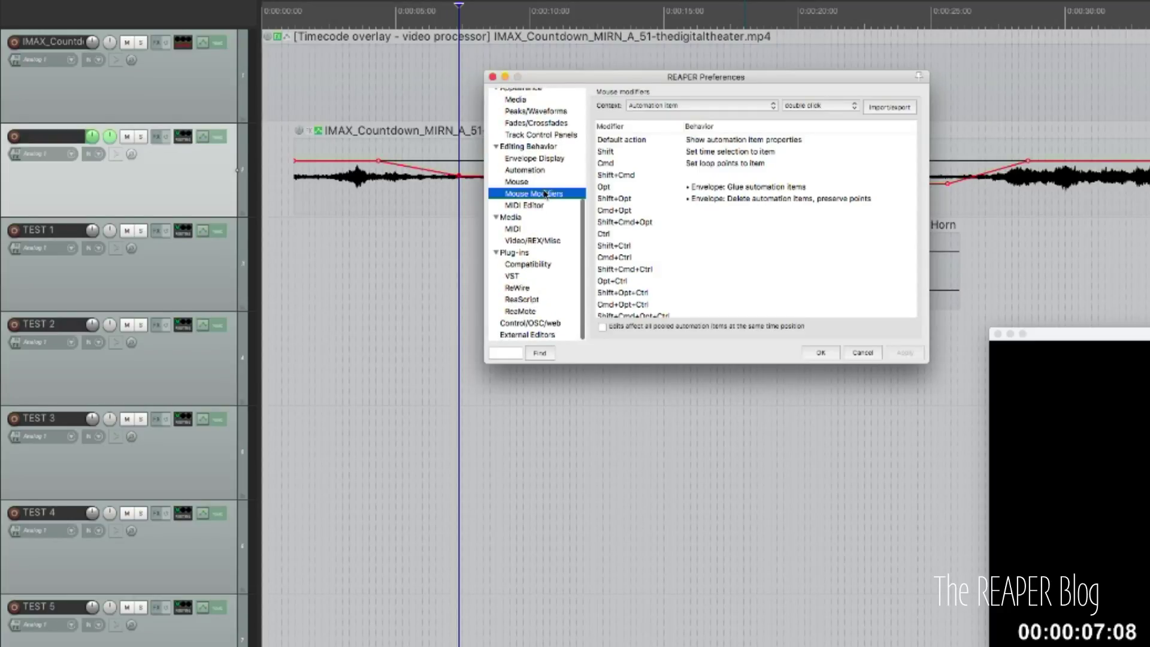
{"action": "left_click", "coordinate": [695, 111]}
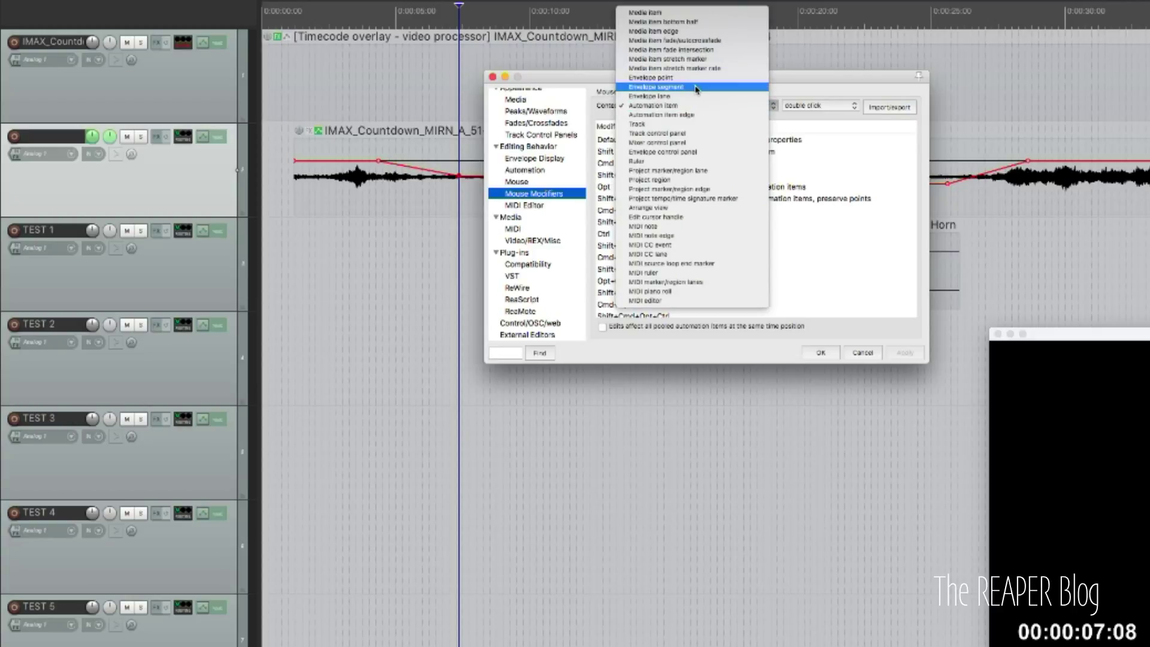
{"action": "left_click", "coordinate": [695, 87]}
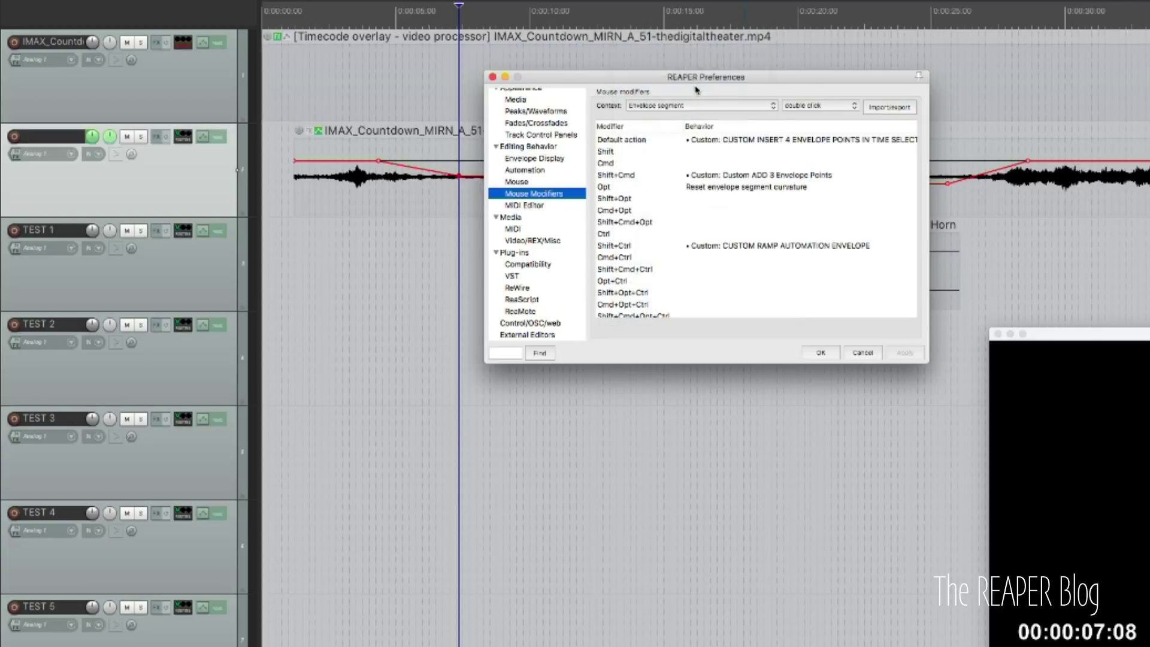
{"action": "left_click", "coordinate": [782, 142]}
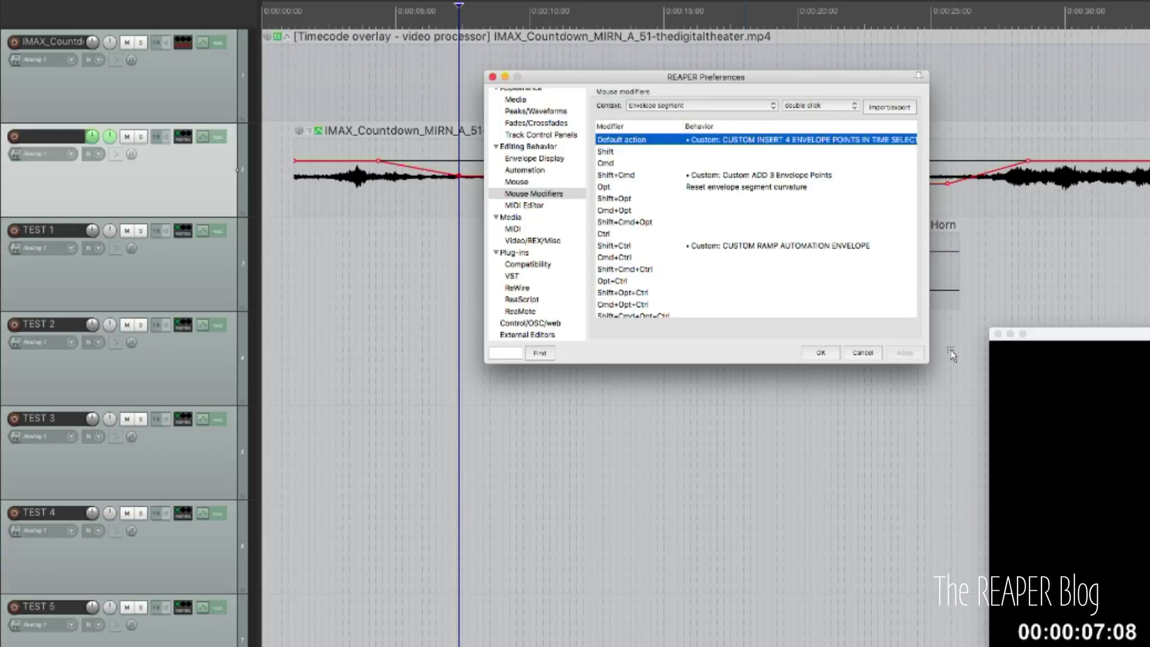
{"action": "scroll", "coordinate": [793, 216], "scroll_direction": "right", "scroll_amount": 3}
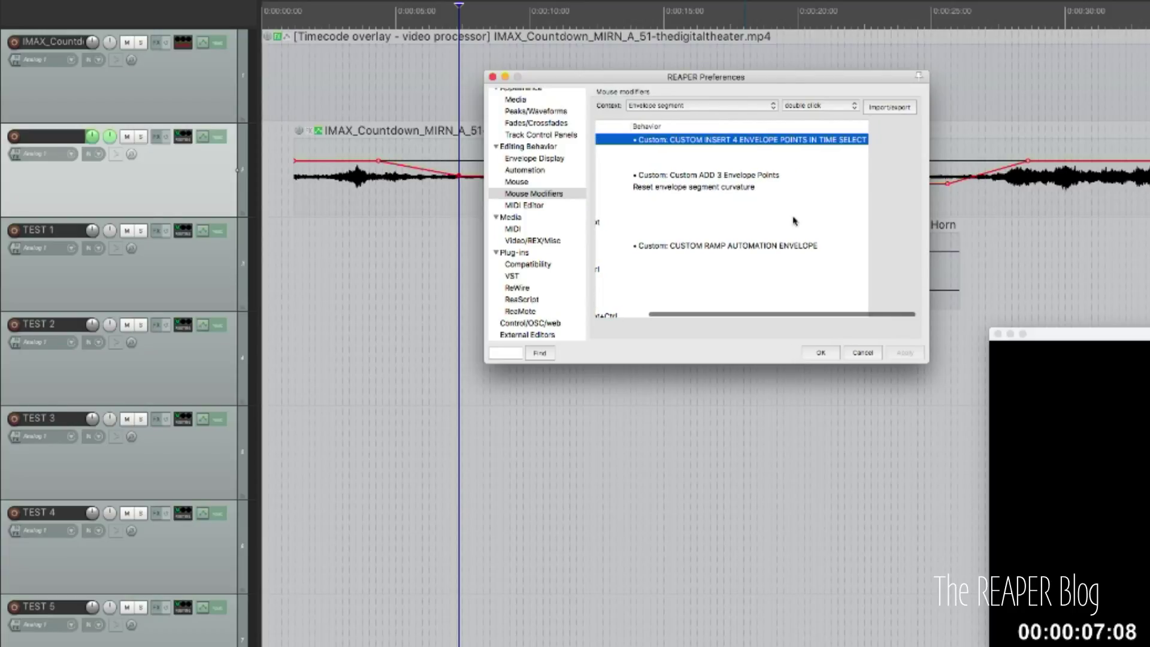
{"action": "left_click", "coordinate": [863, 353]}
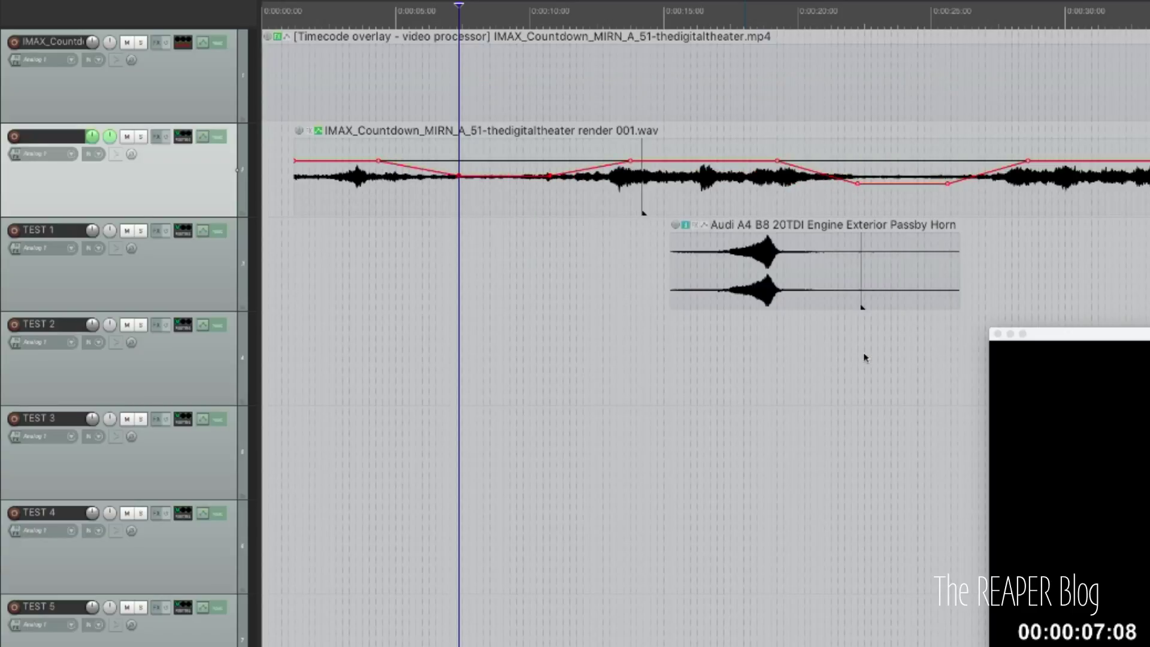
- Filter the action list by "custom 4" and open the custom action that inserts four envelope points for editing
{"action": "key", "text": "question"}
{"action": "type", "text": "d"}
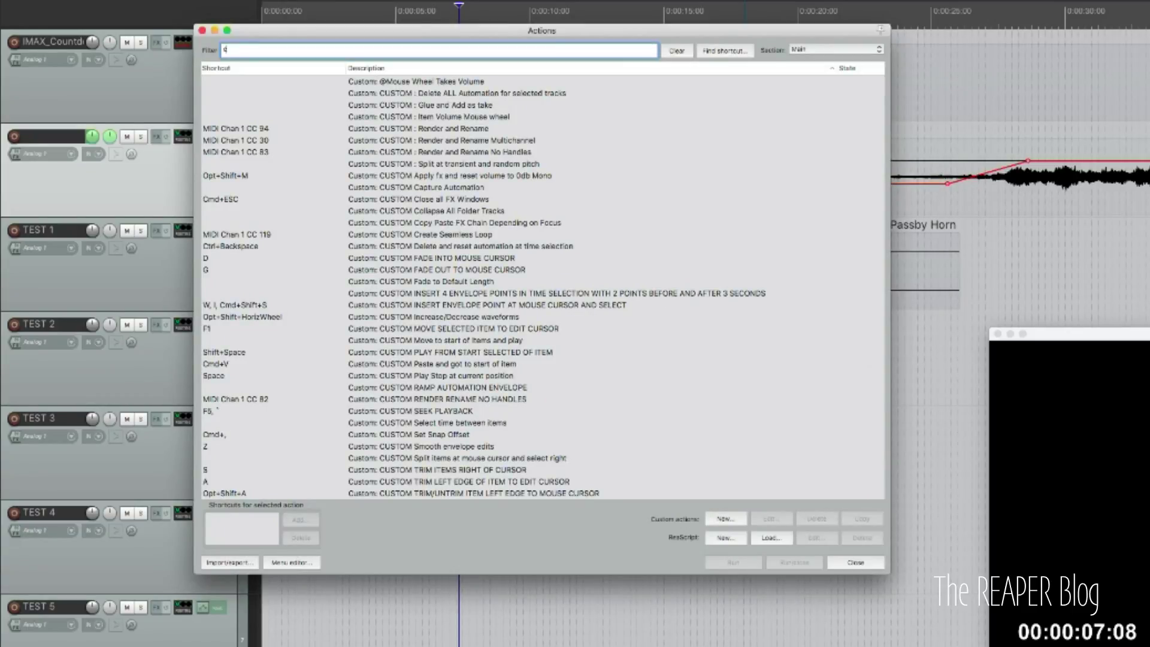
{"action": "type", "text": "ustom 4"}
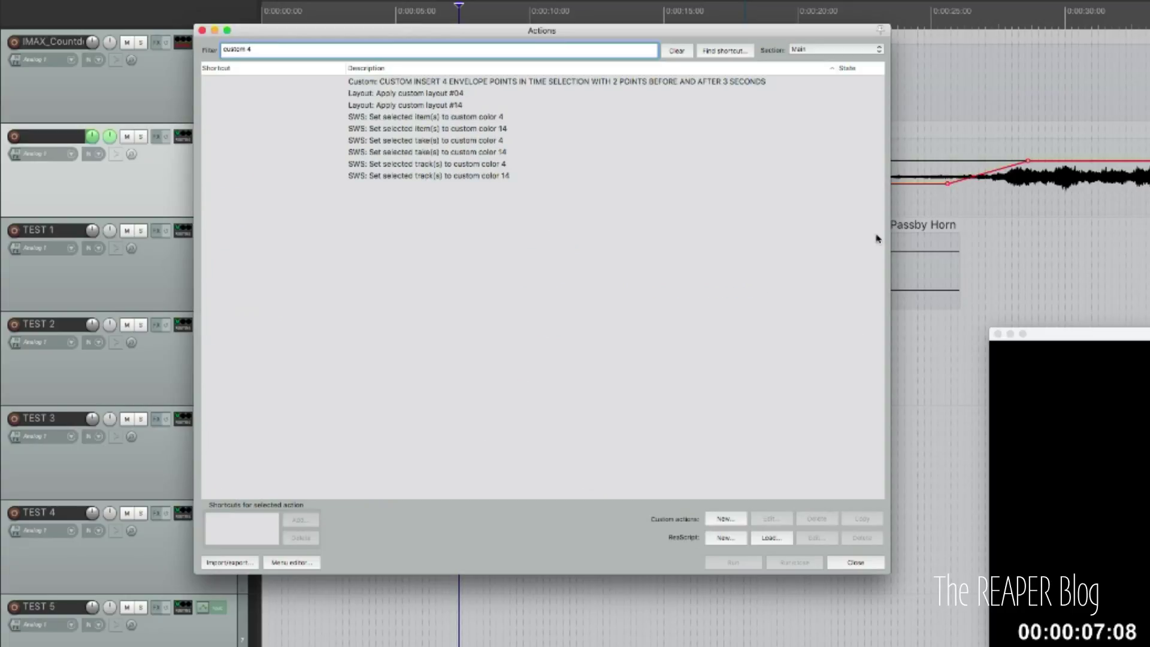
{"action": "left_click", "coordinate": [803, 82]}
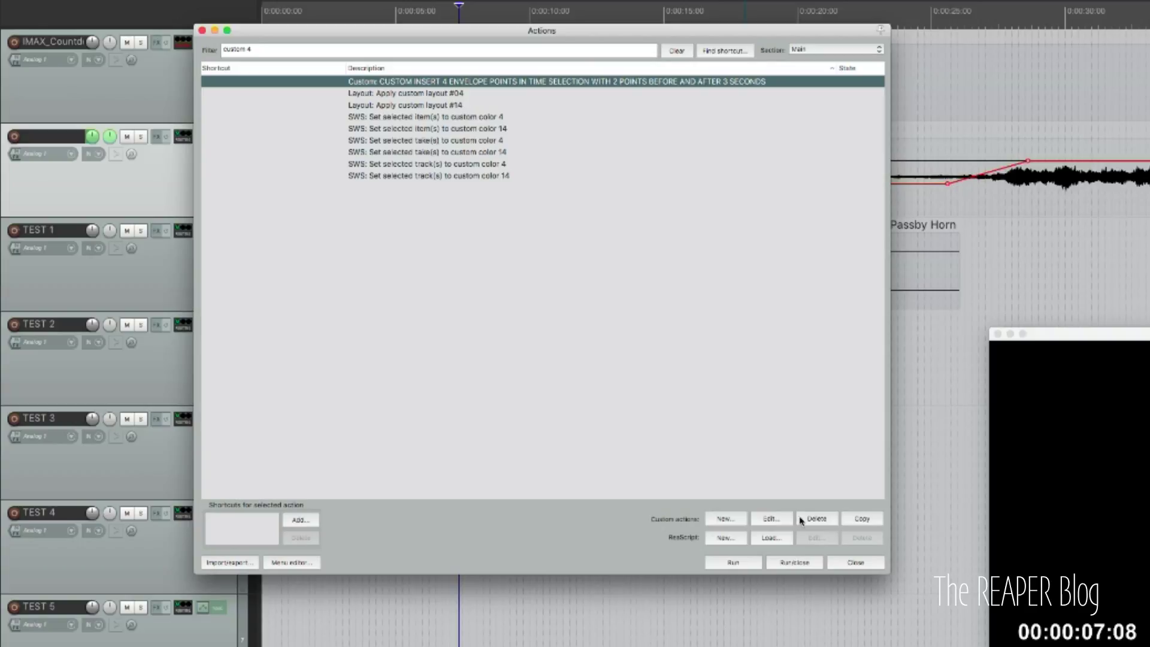
{"action": "left_click", "coordinate": [780, 520]}
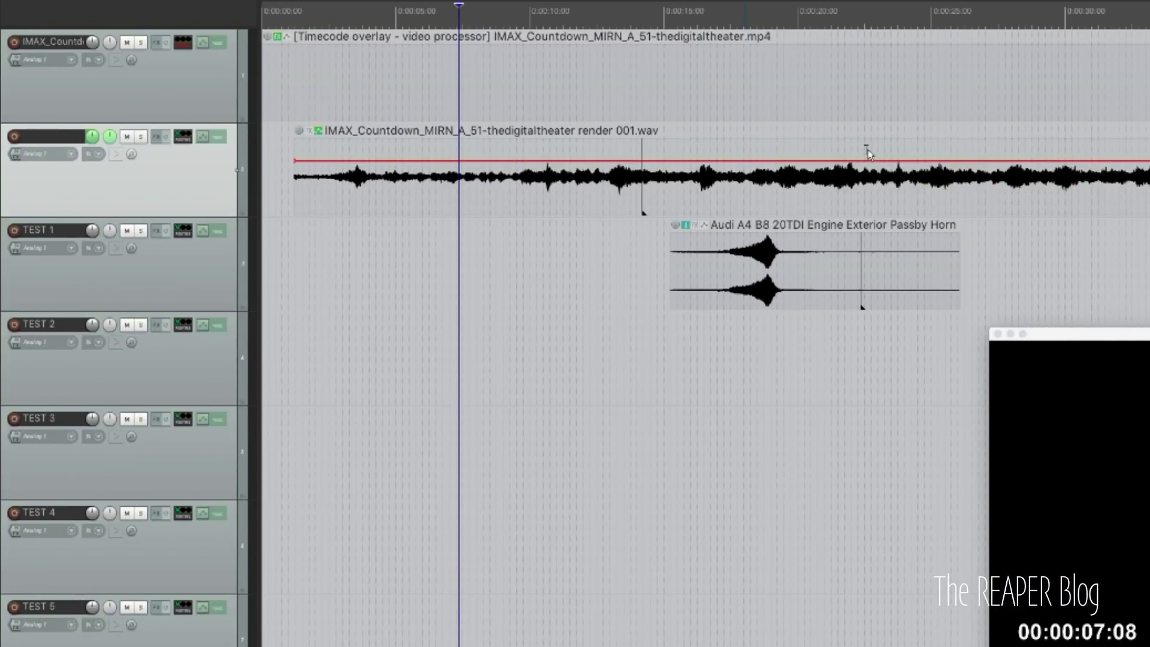
- Set a time selection from about 0:00:22 to 0:00:28 on the IMAX item and insert four take volume points around it
{"action": "left_click_drag", "start_coordinate": [867, 152], "coordinate": [1006, 151]}
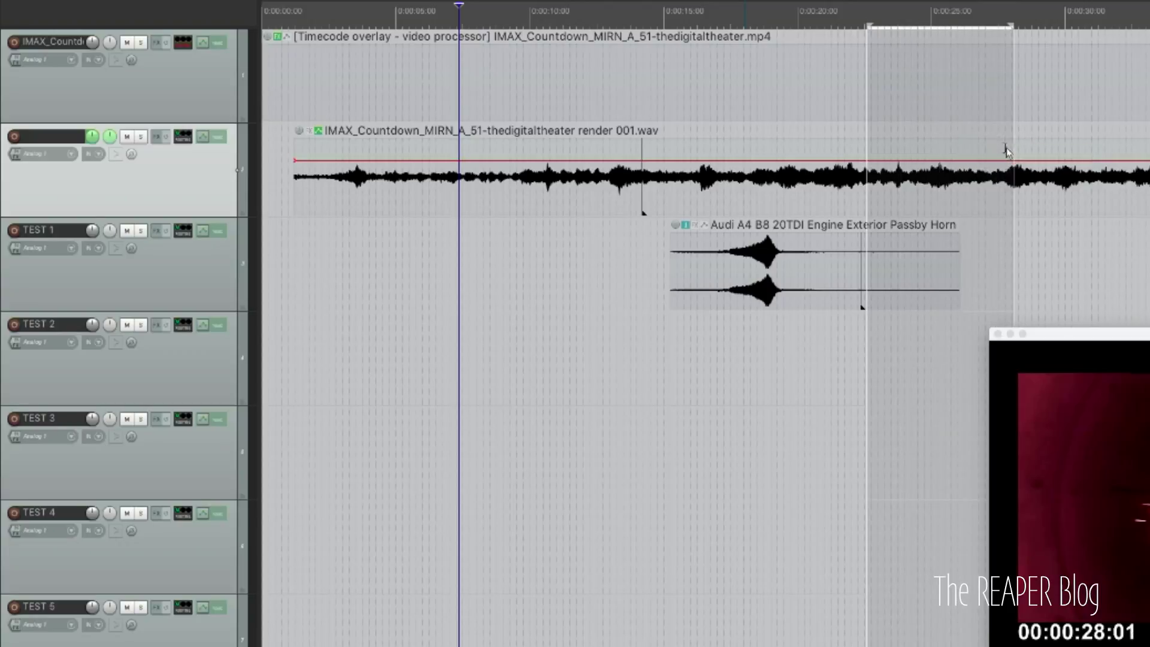
{"action": "left_click", "coordinate": [958, 159]}
{"action": "key", "text": "super+shift+e"}
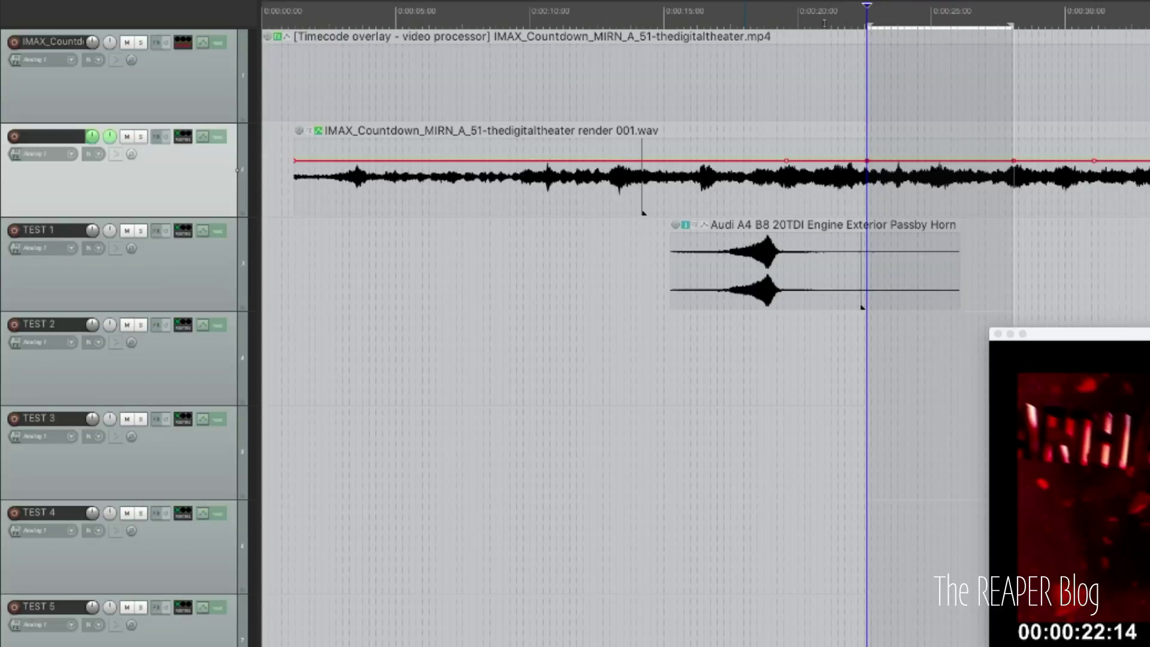
- Place the edit cursor at the envelope points at about 0:00:19, 0:00:28 and 0:00:31, and return it to the time selection's start
{"action": "left_click", "coordinate": [796, 22]}
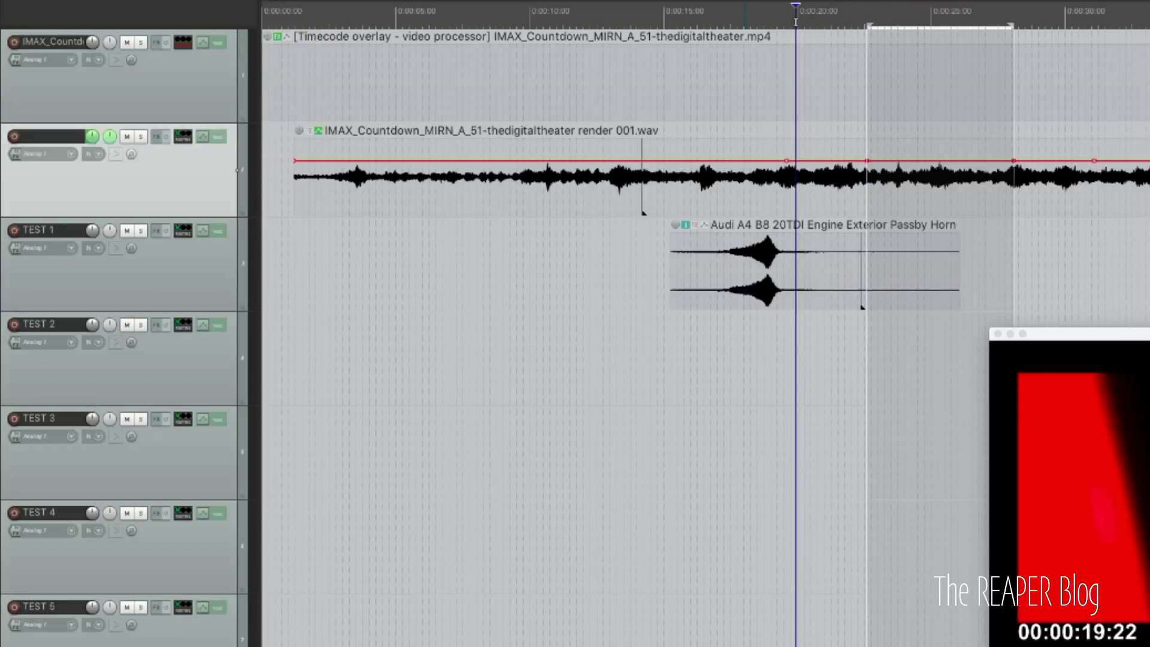
{"action": "left_click", "coordinate": [789, 21]}
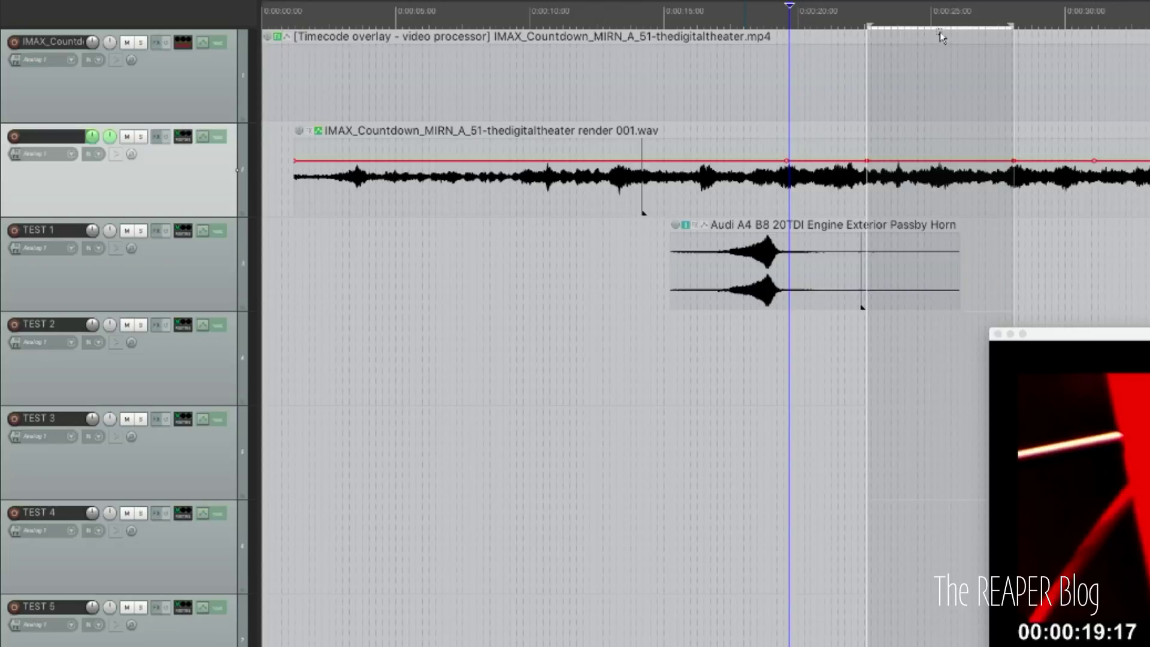
{"action": "left_click", "coordinate": [998, 11]}
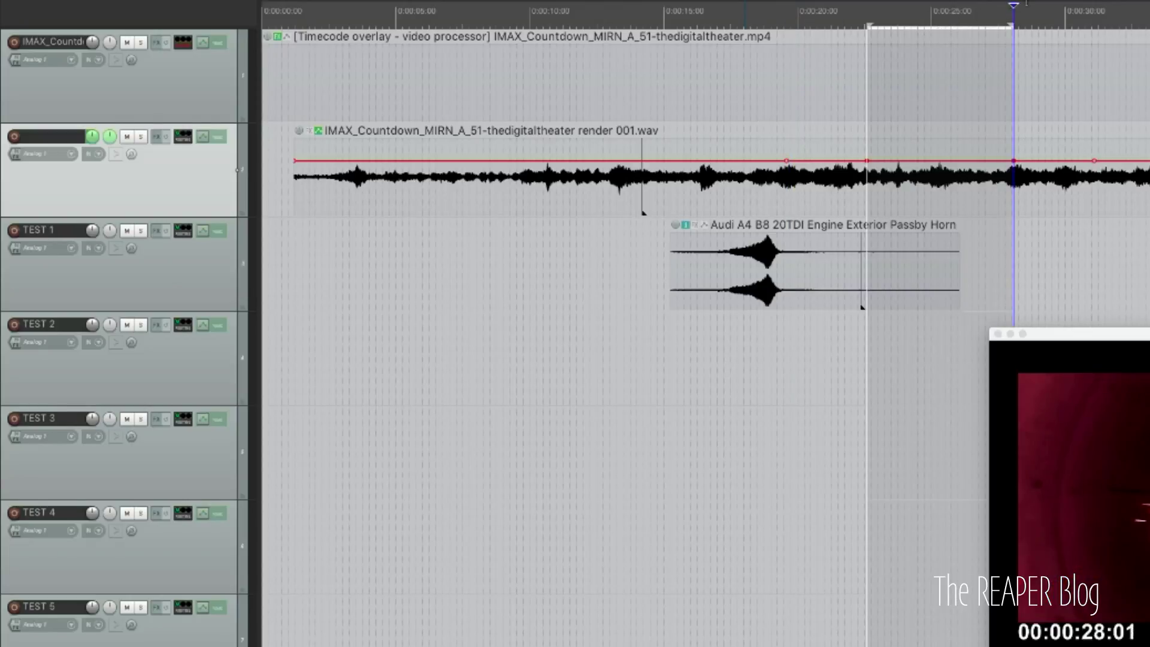
{"action": "left_click", "coordinate": [1095, 13]}
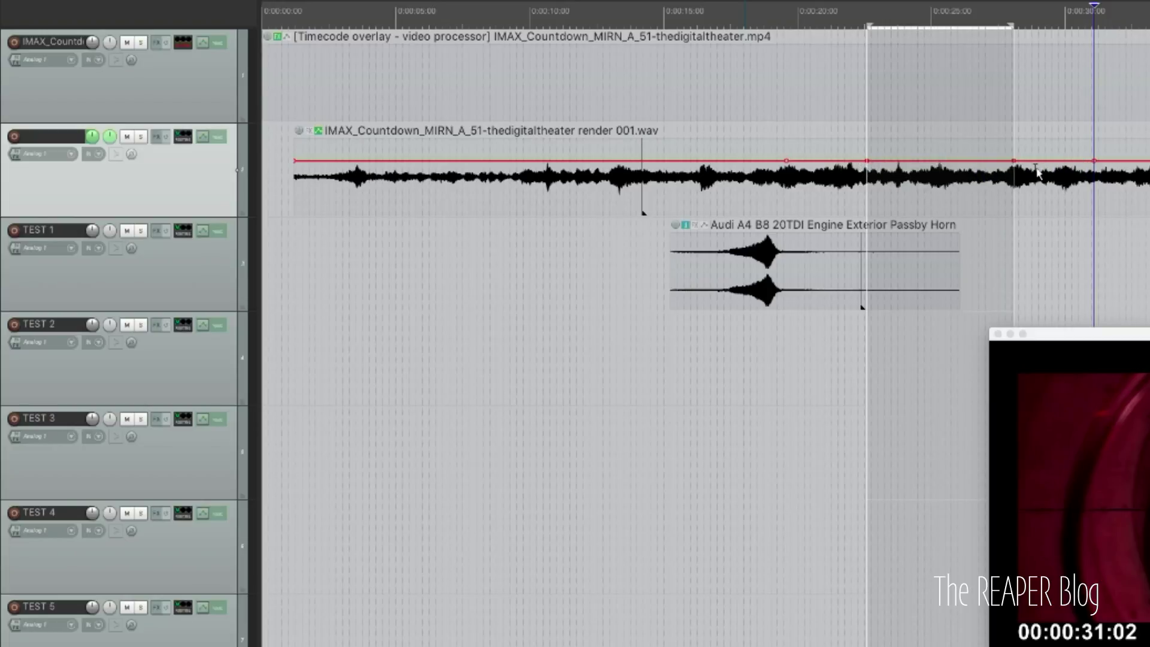
{"action": "key", "text": "Home"}
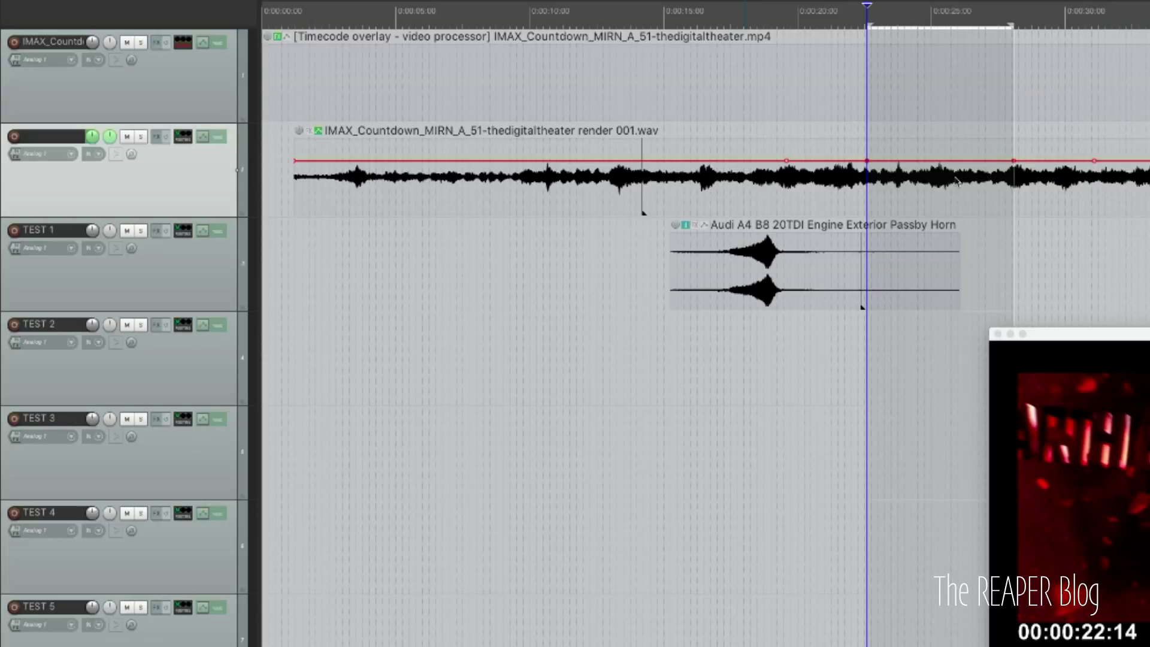
- Lower the take volume envelope inside the time selection, undo the point edits and clear the time selection
{"action": "left_click_drag", "start_coordinate": [954, 159], "coordinate": [979, 187]}
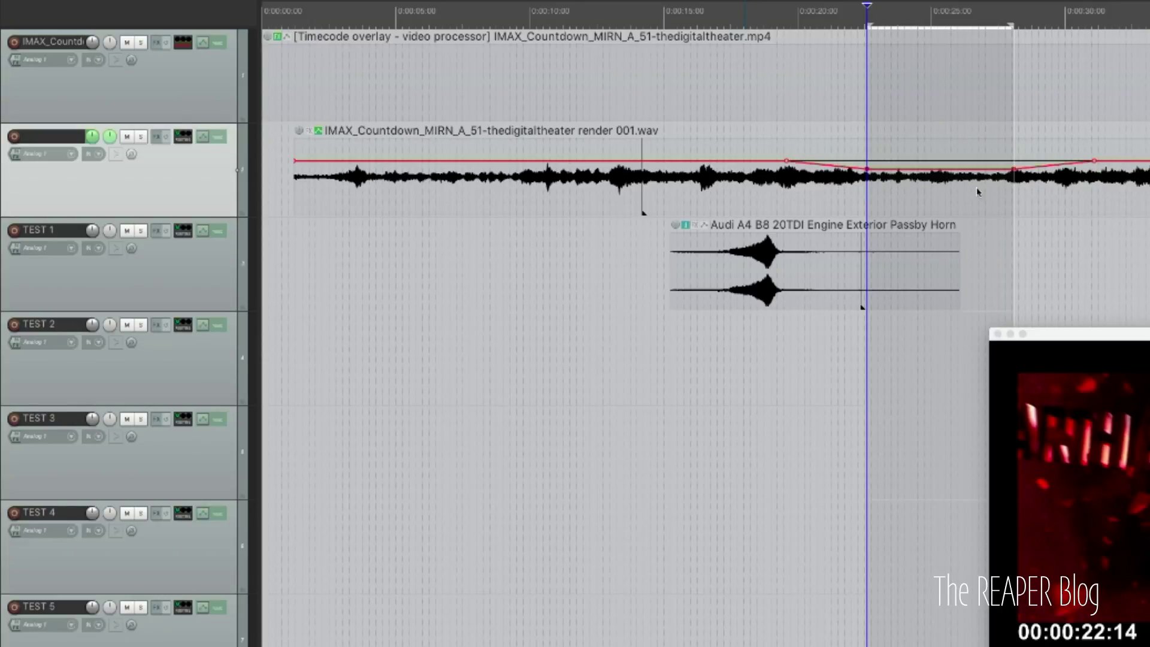
{"action": "scroll", "coordinate": [980, 194], "scroll_direction": "down", "scroll_amount": 2}
{"action": "key", "text": "ctrl+z"}
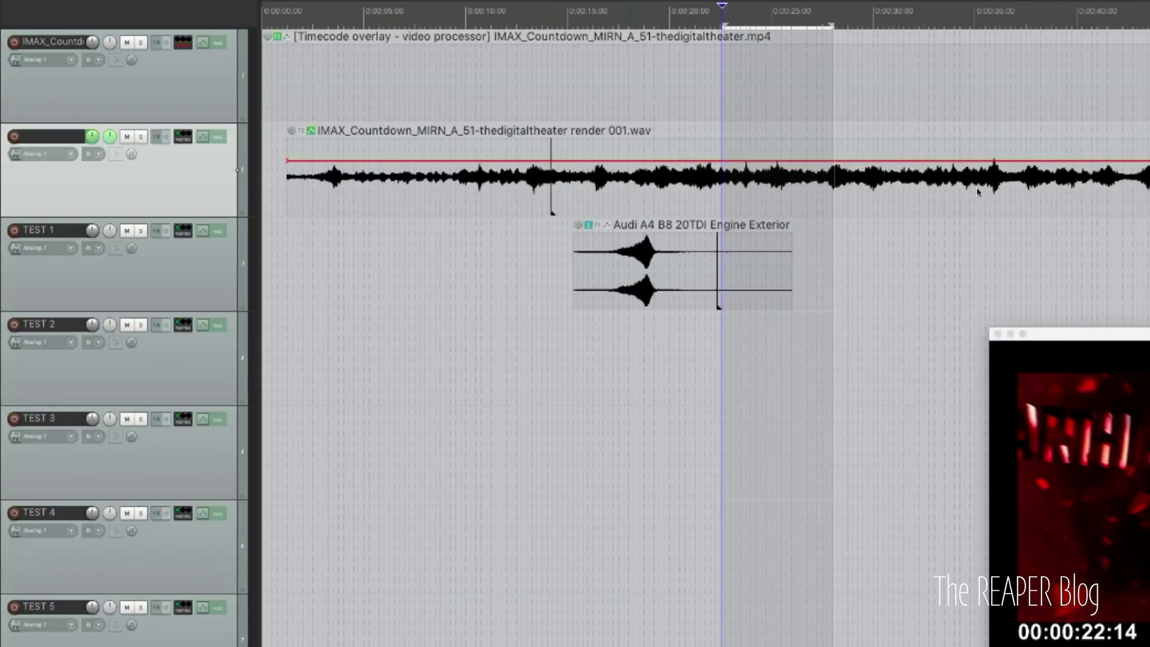
{"action": "key", "text": "Escape"}
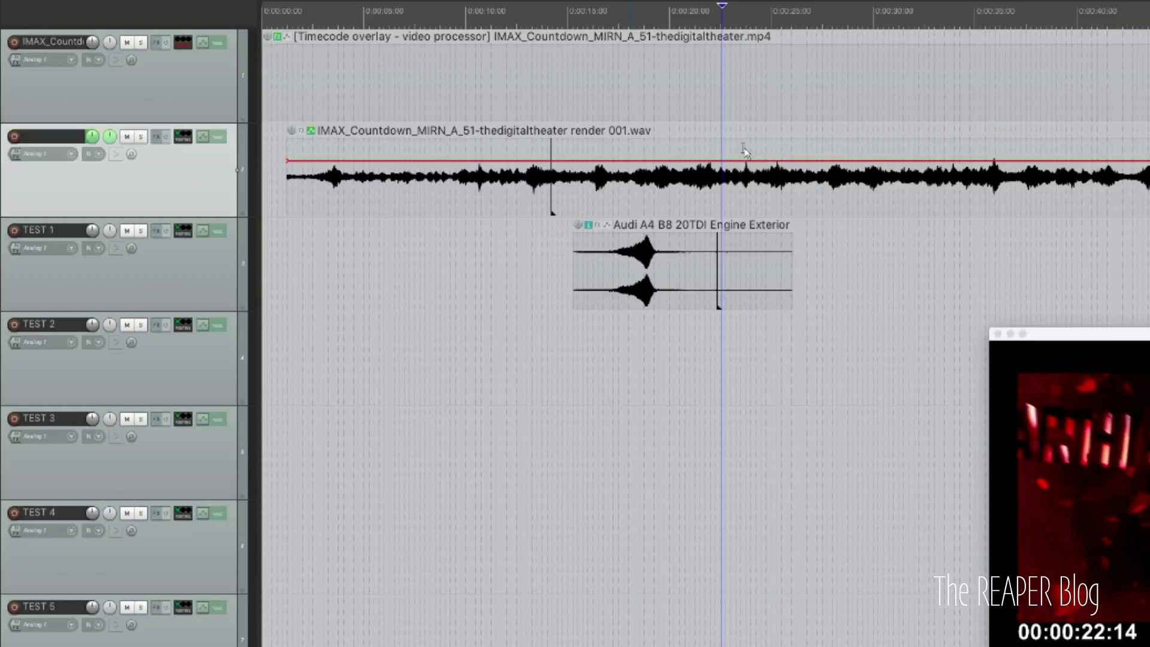
- Set a time selection from about 0:00:23 to 0:00:32 on the IMAX item and insert three take volume points across it
{"action": "left_click_drag", "start_coordinate": [740, 150], "coordinate": [913, 150]}
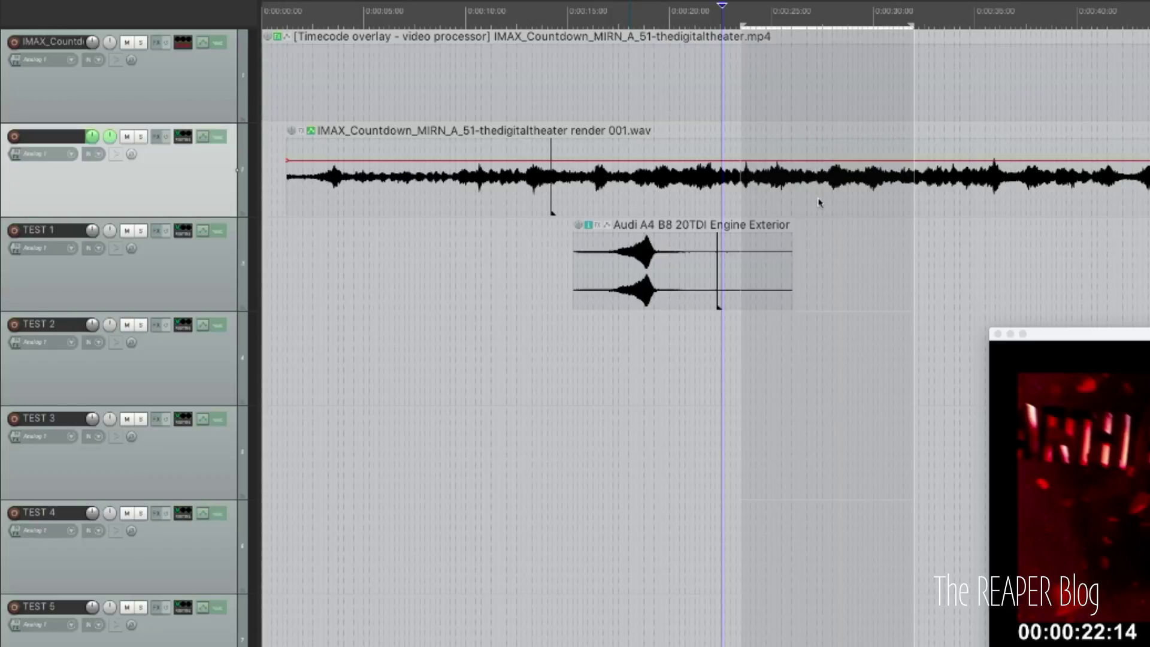
{"action": "left_click", "coordinate": [825, 161]}
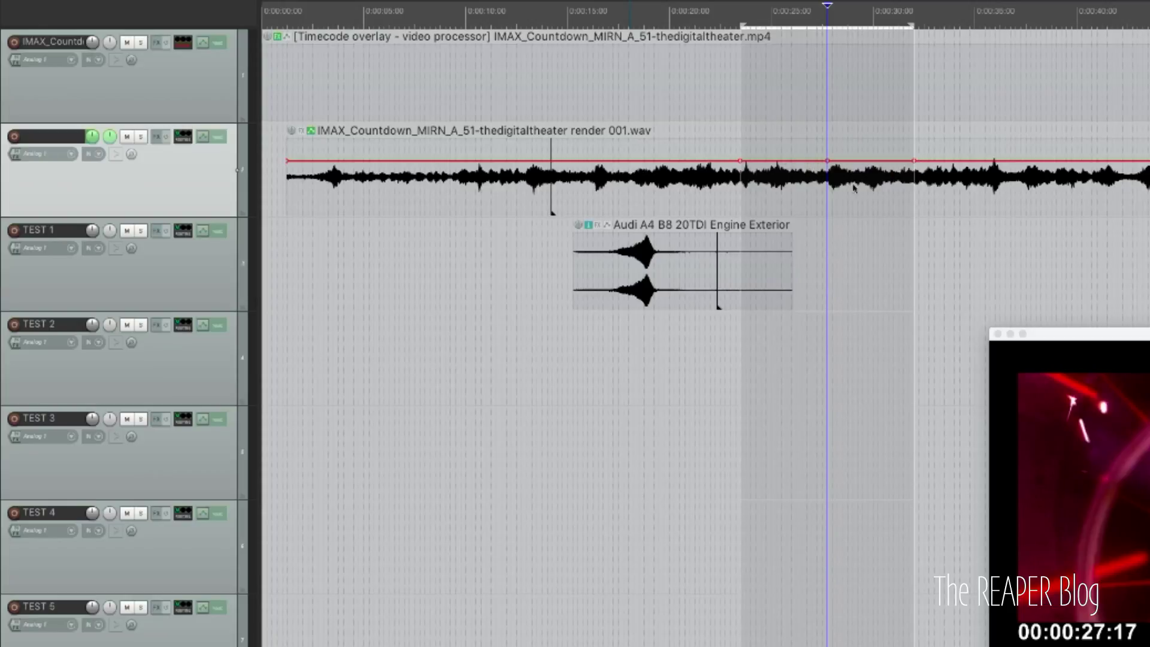
- Clear the time selection and adjust the middle take volume point at about 0:00:27 up and down
{"action": "mouse_move", "coordinate": [828, 161]}
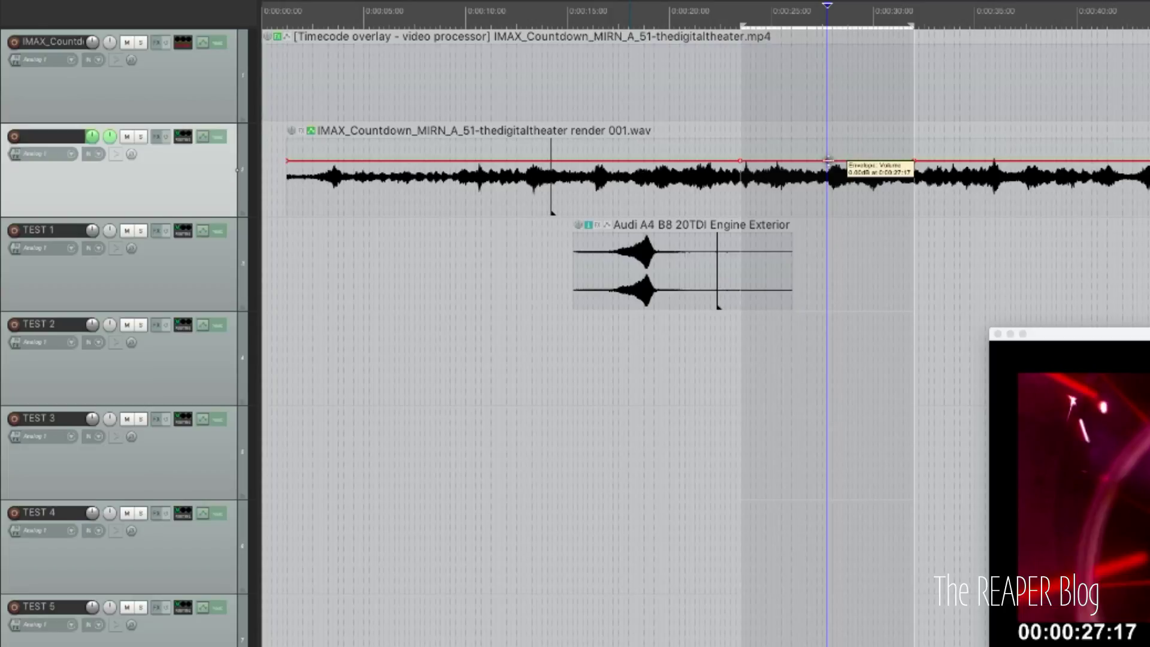
{"action": "key", "text": "Escape"}
{"action": "scroll", "coordinate": [853, 251], "scroll_direction": "up", "scroll_amount": 5}
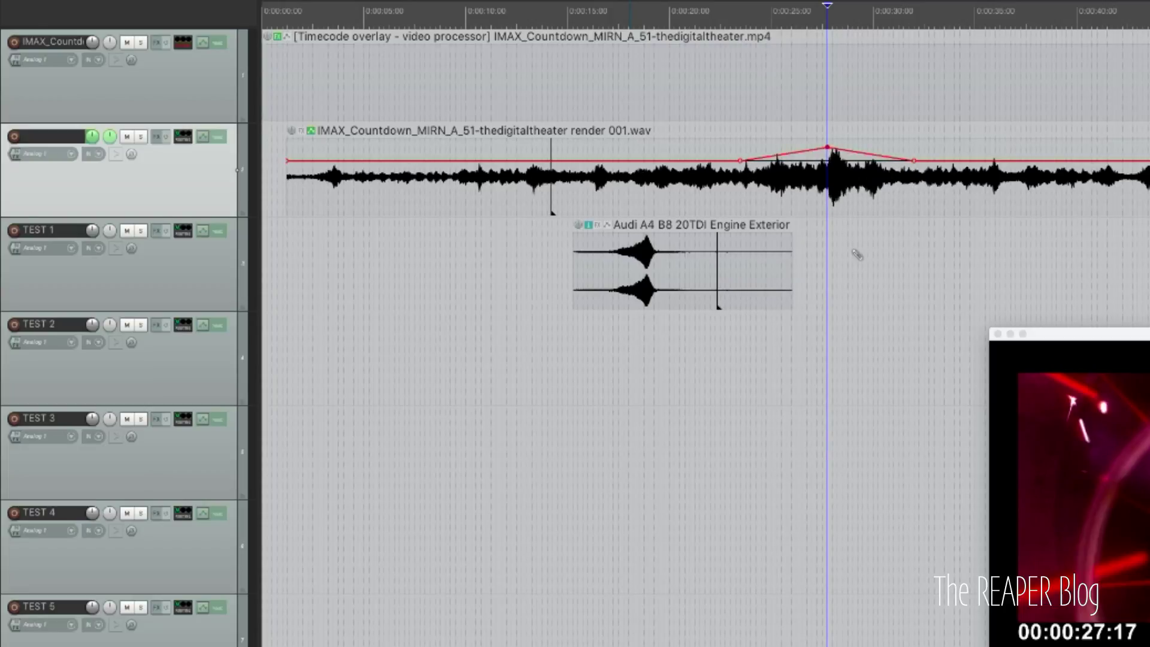
{"action": "scroll", "coordinate": [853, 250], "scroll_direction": "up", "scroll_amount": 3}
{"action": "scroll", "coordinate": [854, 251], "scroll_direction": "down", "scroll_amount": 10}
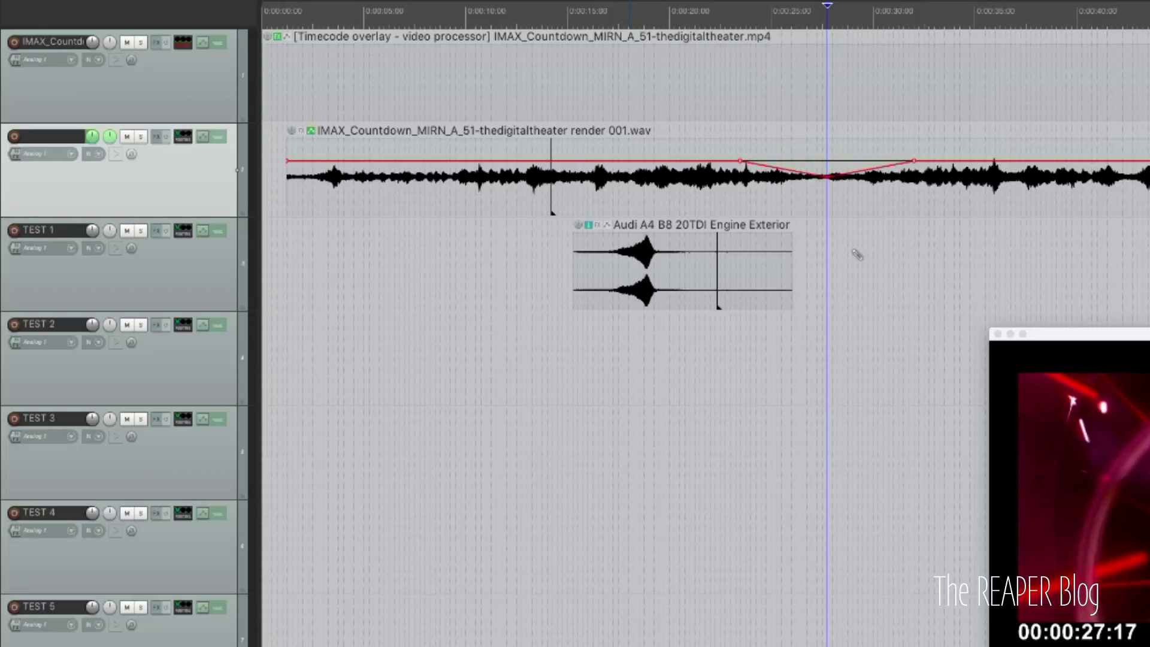
{"action": "scroll", "coordinate": [853, 251], "scroll_direction": "down", "scroll_amount": 3}
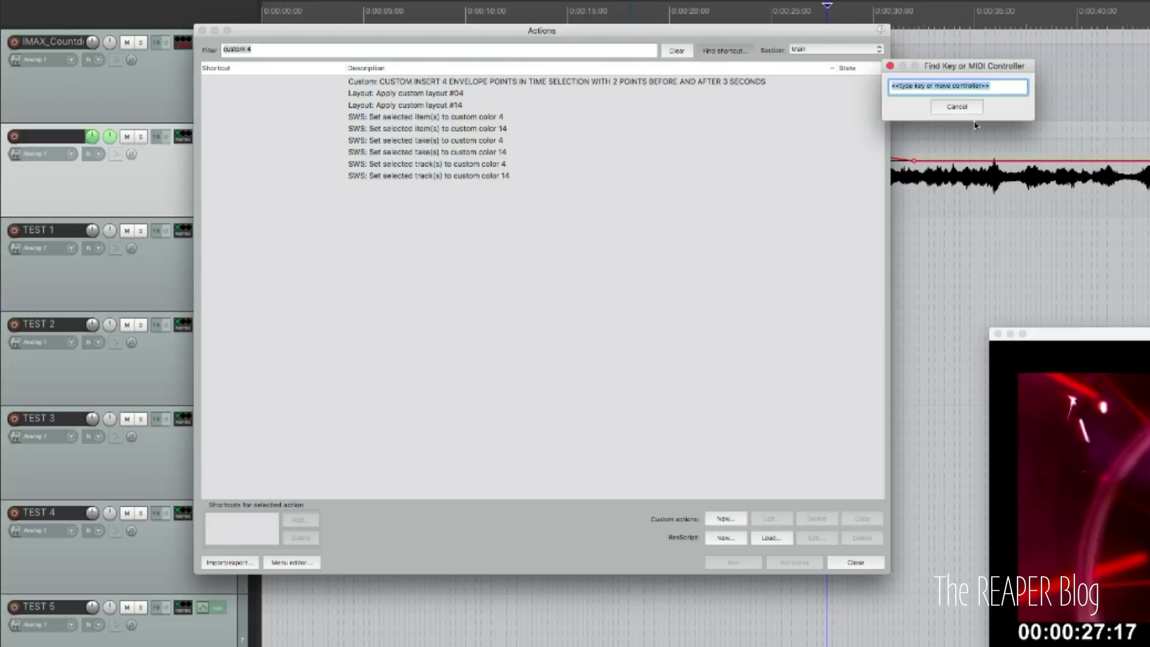
- Close the shortcut finder and action list, and check which envelope segment mouse modifier runs Custom ADD 3 Envelope Points
{"action": "left_click", "coordinate": [980, 110]}
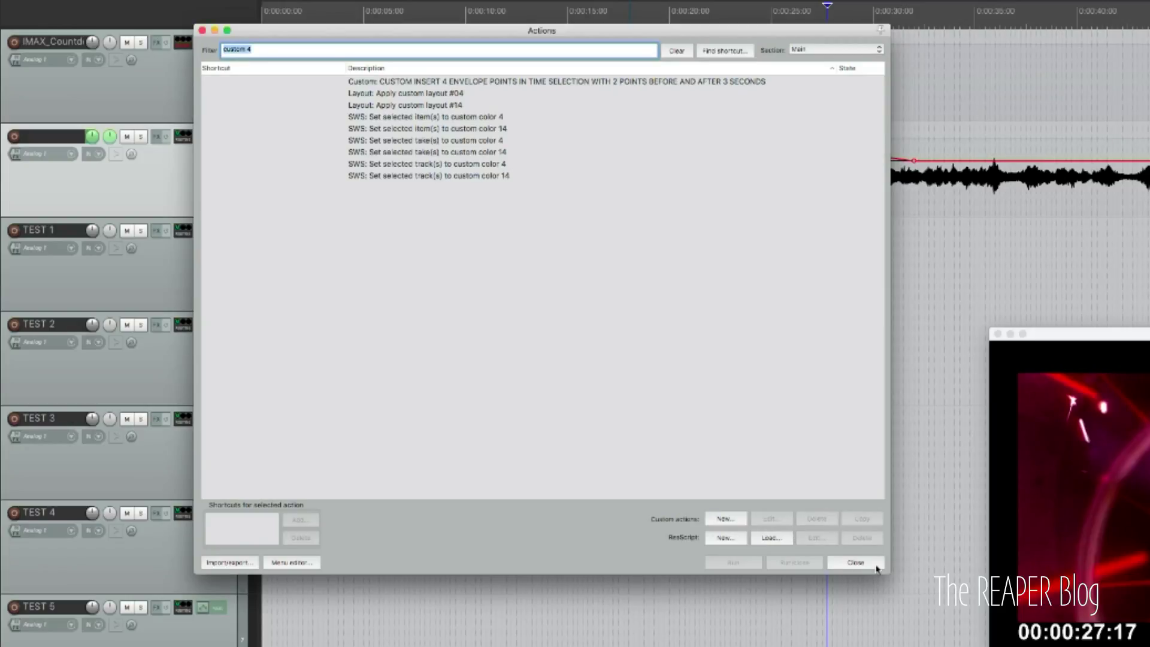
{"action": "left_click", "coordinate": [876, 569]}
{"action": "key", "text": "super+comma"}
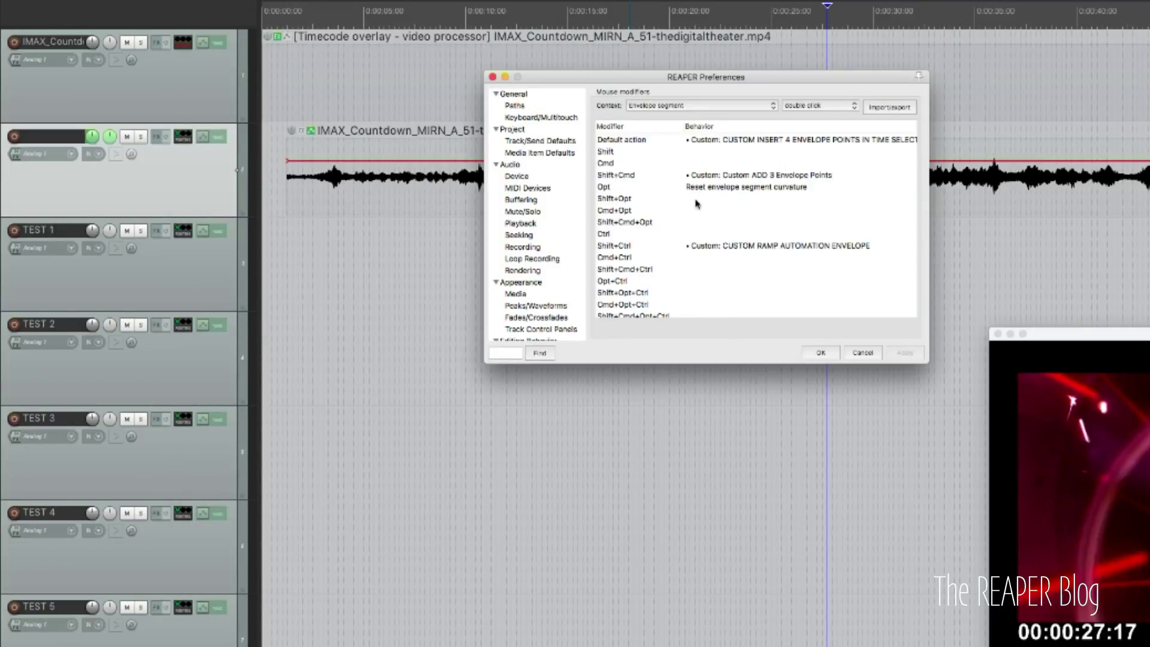
{"action": "left_click", "coordinate": [728, 178]}
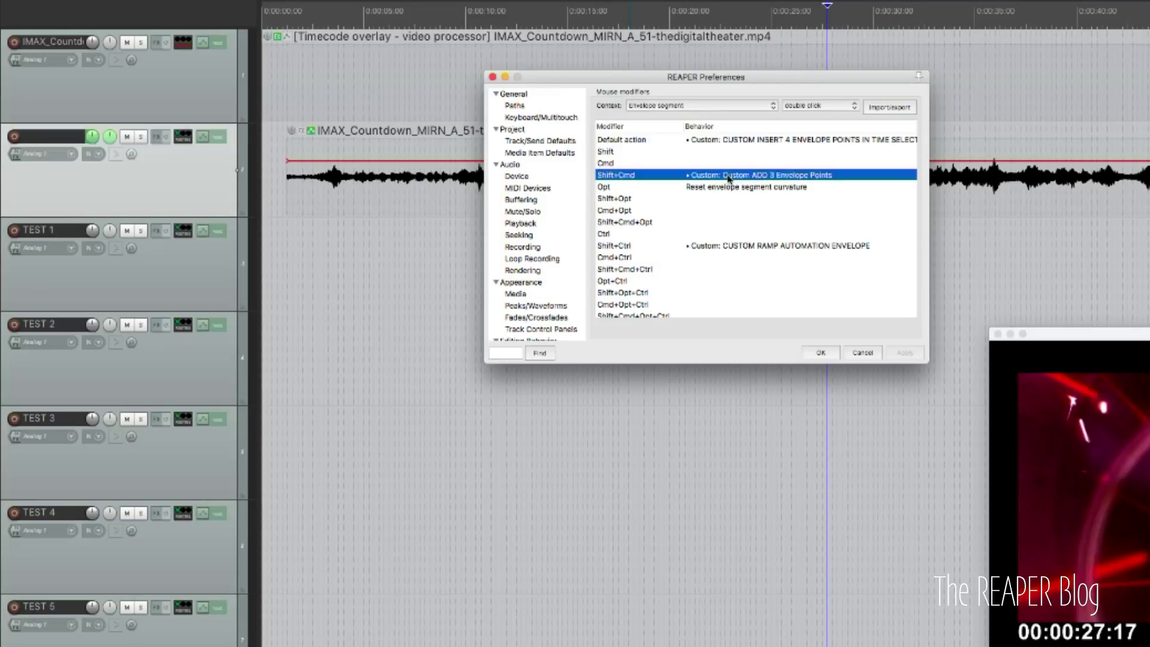
{"action": "left_click", "coordinate": [873, 355]}
- Examine the actions that make up Custom ADD 3 Envelope Points, leaving the custom action unedited
{"action": "key", "text": "question"}
{"action": "left_click", "coordinate": [778, 515]}
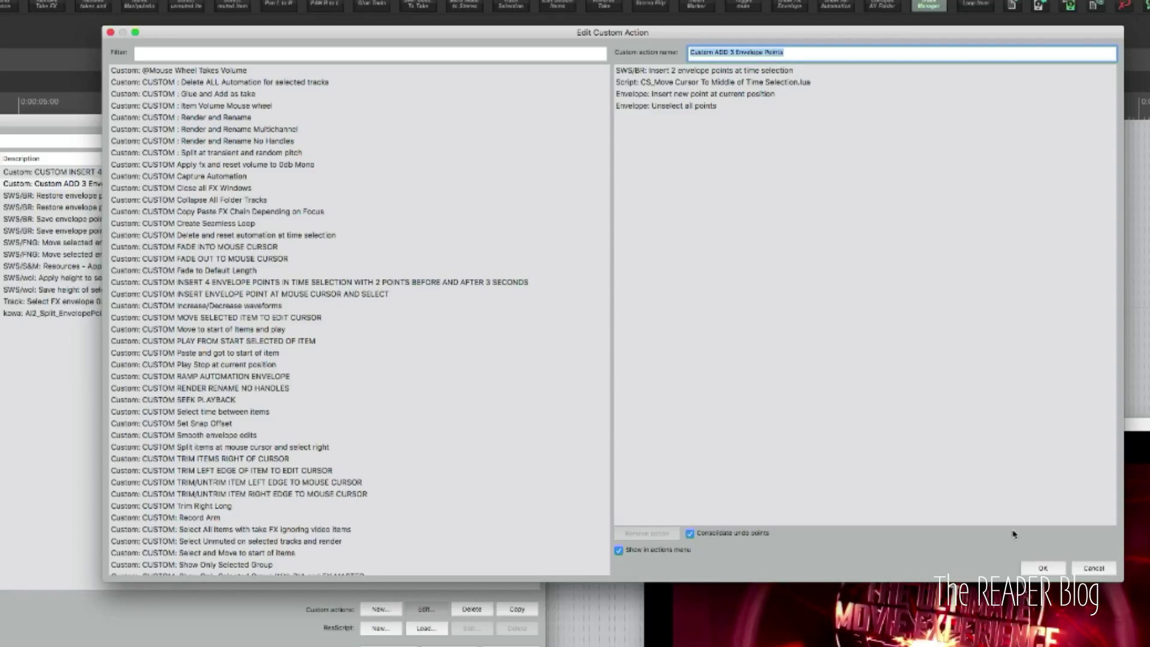
{"action": "left_click", "coordinate": [1094, 567]}
{"action": "key", "text": "Escape"}
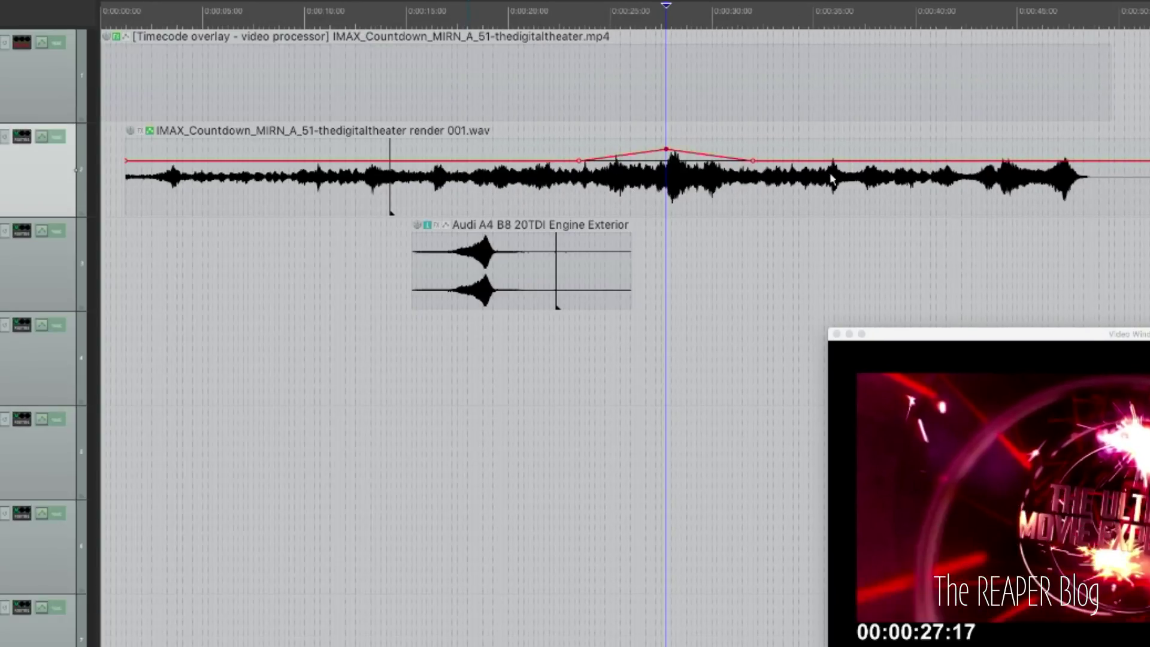
- Select the IMAX render item and show its track's volume envelope
{"action": "left_click", "coordinate": [767, 200]}
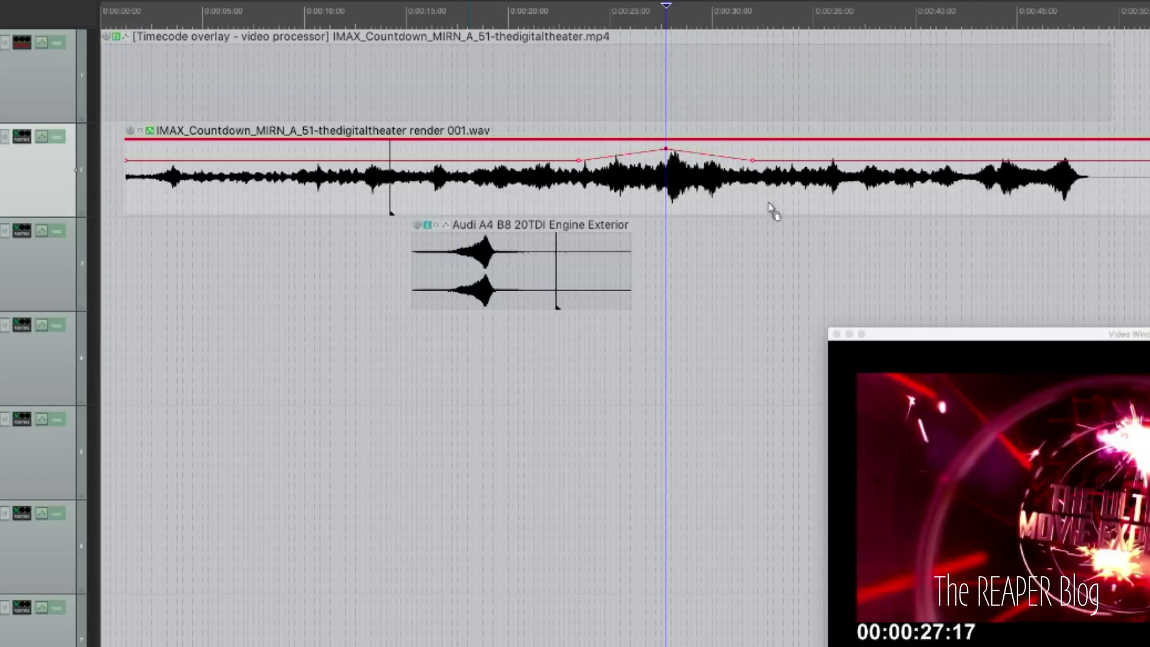
{"action": "key", "text": "v"}
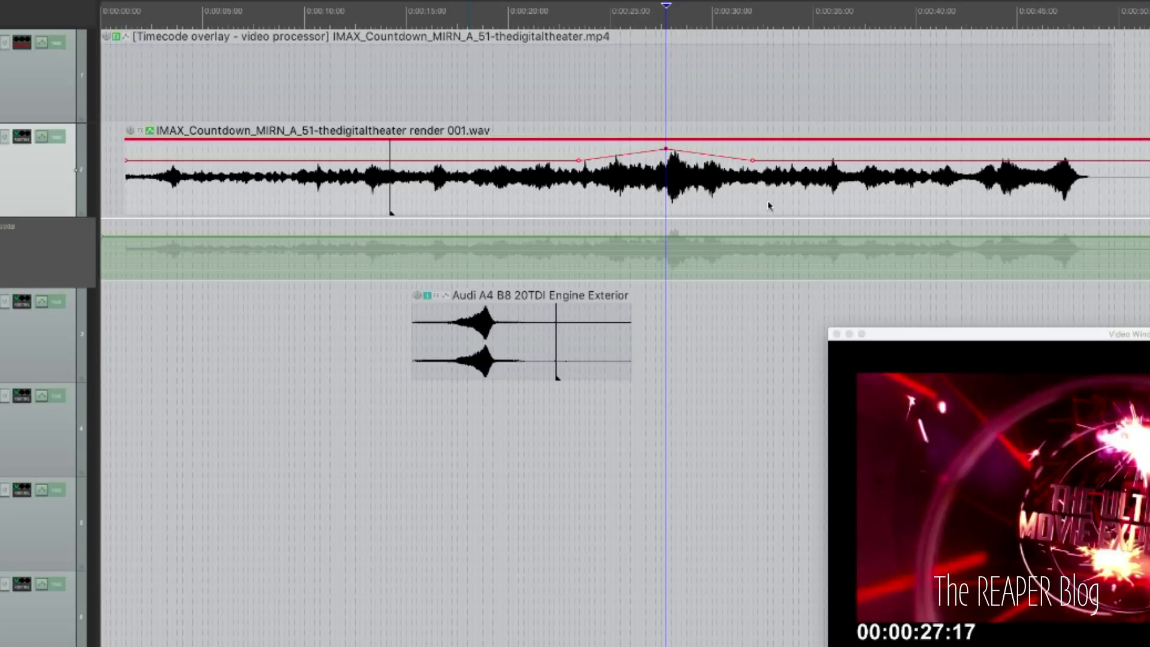
- Show the IMAX track's pan envelope and select its volume envelope for editing
{"action": "key", "text": "p"}
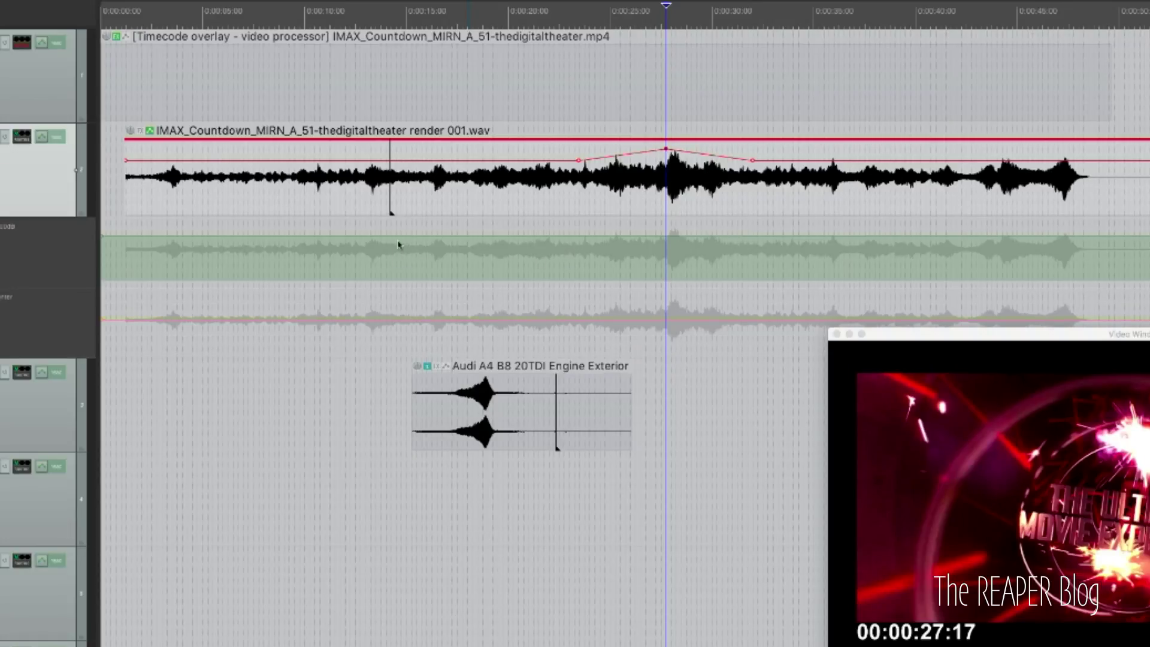
{"action": "left_click", "coordinate": [541, 236]}
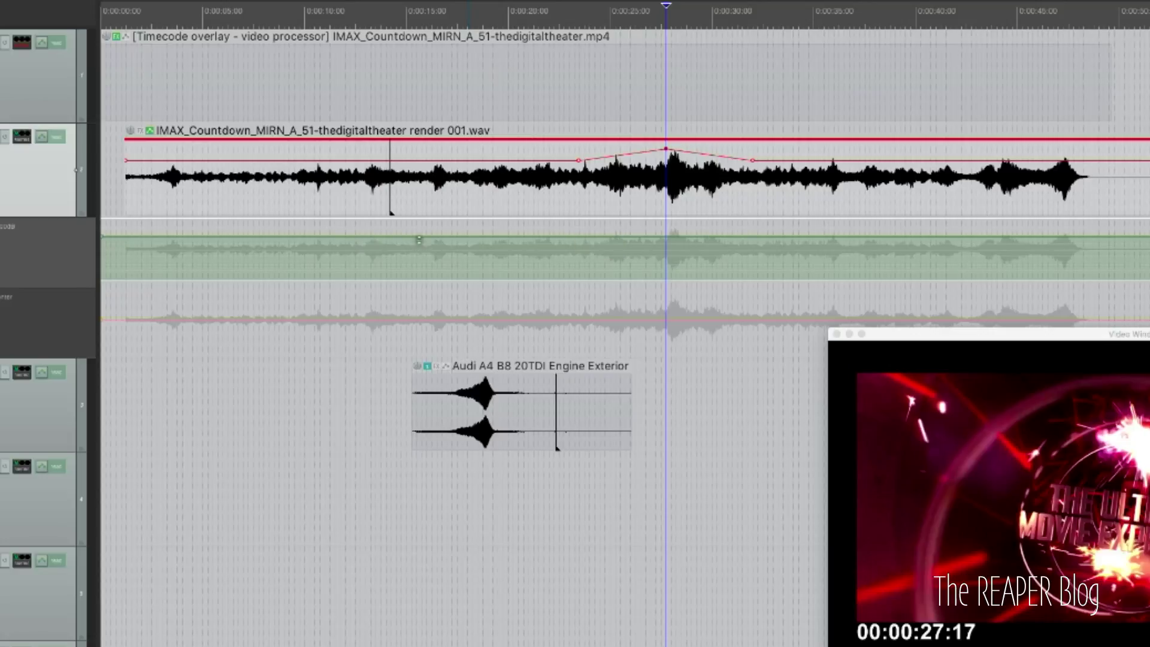
- Insert four volume envelope points around a time selection from about 0:00:15 to 0:00:22 and lower the middle two
{"action": "left_click_drag", "start_coordinate": [422, 231], "coordinate": [552, 227]}
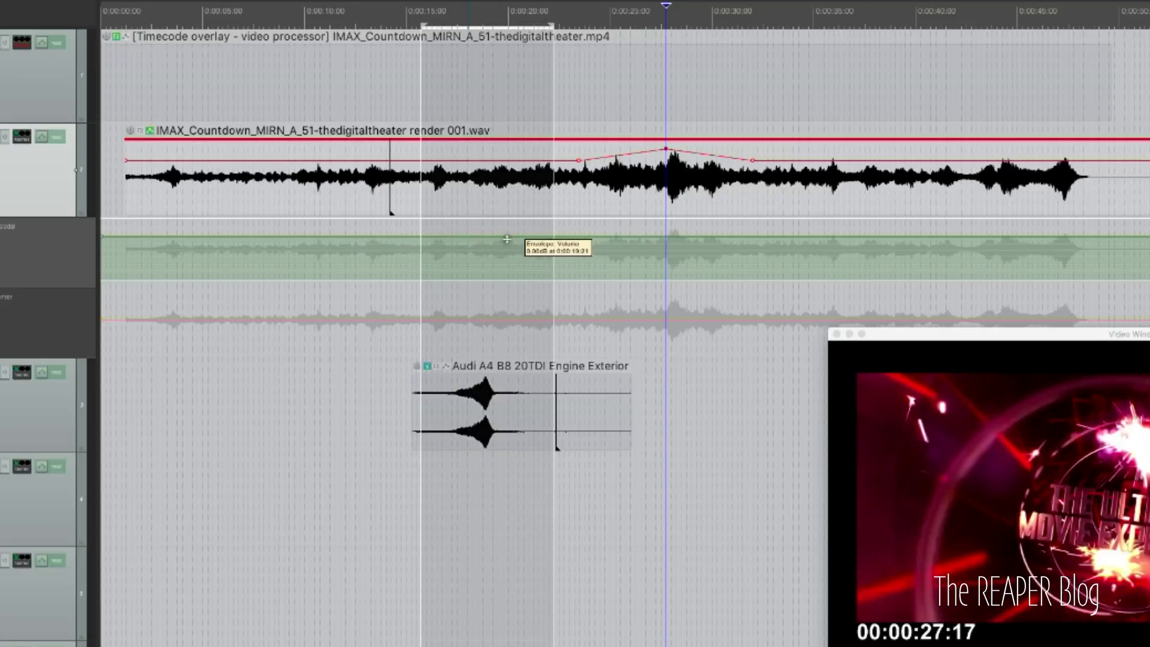
{"action": "key", "text": "KP_2"}
{"action": "key", "text": "KP_2"}
{"action": "key", "text": "KP_2"}
{"action": "key", "text": "KP_2"}
{"action": "key", "text": "KP_2"}
{"action": "key", "text": "KP_2"}
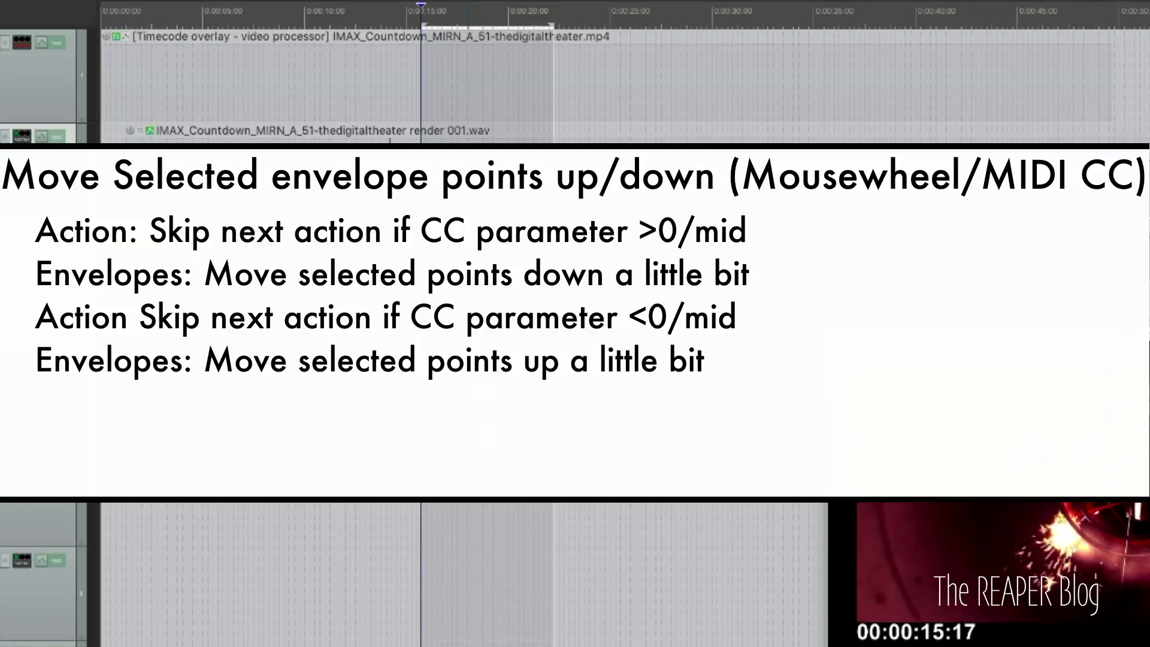
- Add a second four-point volume dip from about 0:00:31 to 0:00:44 and clear the time selection
{"action": "left_click_drag", "start_coordinate": [745, 252], "coordinate": [996, 238]}
{"action": "key", "text": "ctrl+shift+e"}
{"action": "left_click_drag", "start_coordinate": [926, 237], "coordinate": [926, 255]}
{"action": "key", "text": "Escape"}
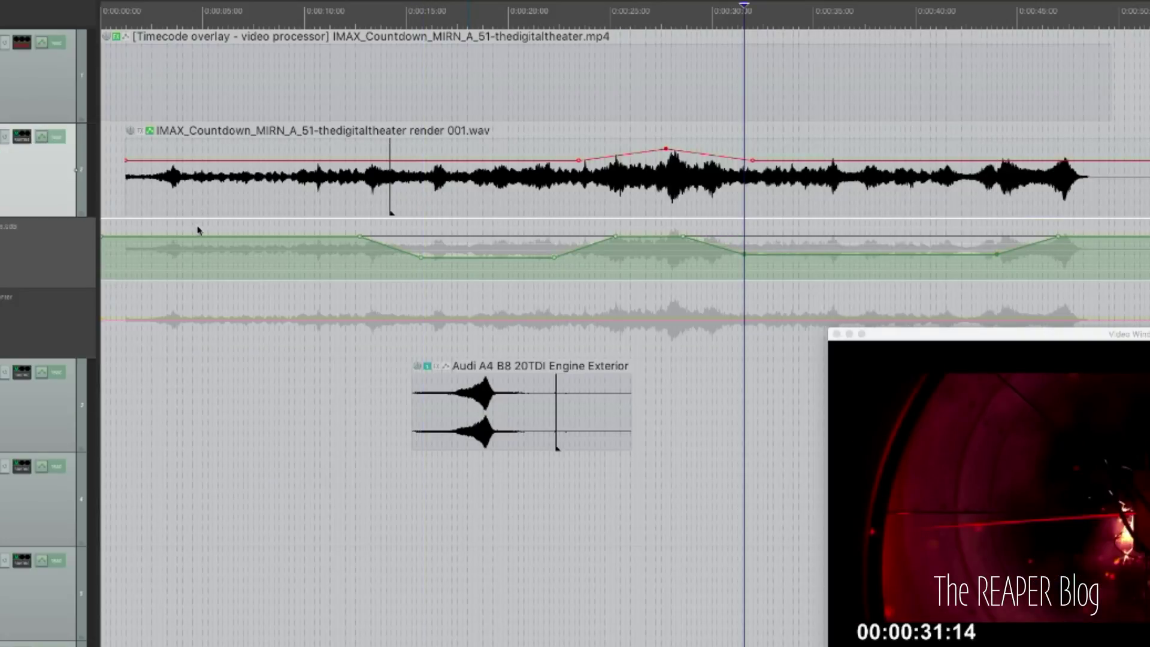
- Insert three volume envelope points across a time selection from about 0:00:05 to 0:00:09, then clear the selection
{"action": "left_click_drag", "start_coordinate": [204, 226], "coordinate": [308, 235]}
{"action": "left_click_drag", "start_coordinate": [198, 228], "coordinate": [291, 229]}
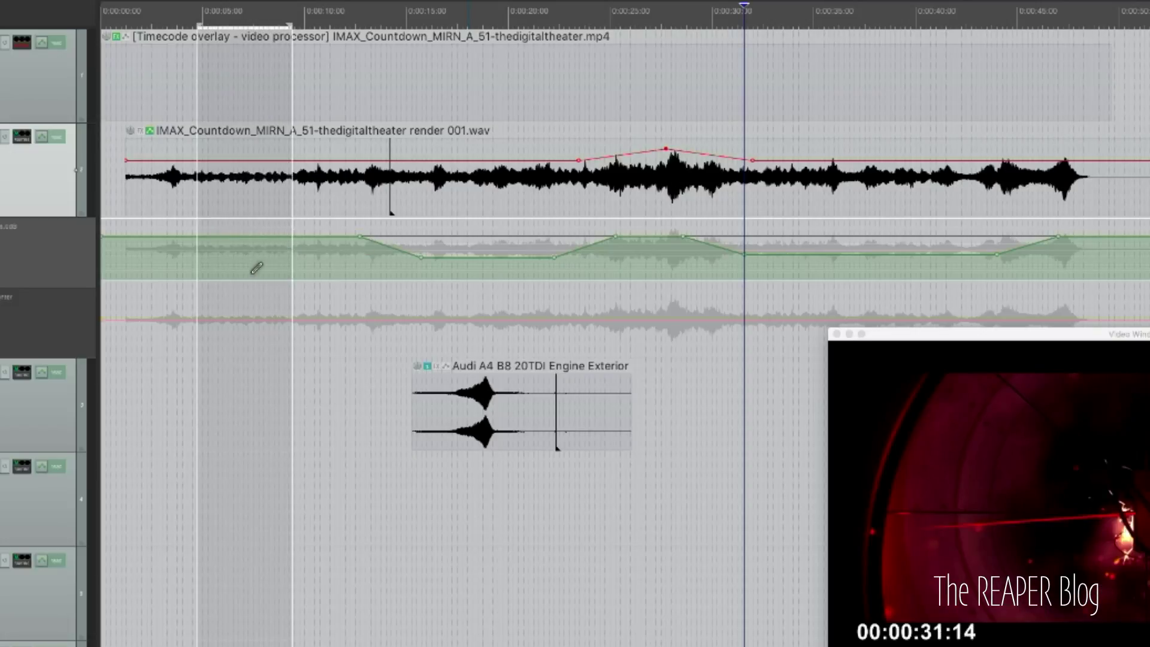
{"action": "left_click", "coordinate": [245, 240]}
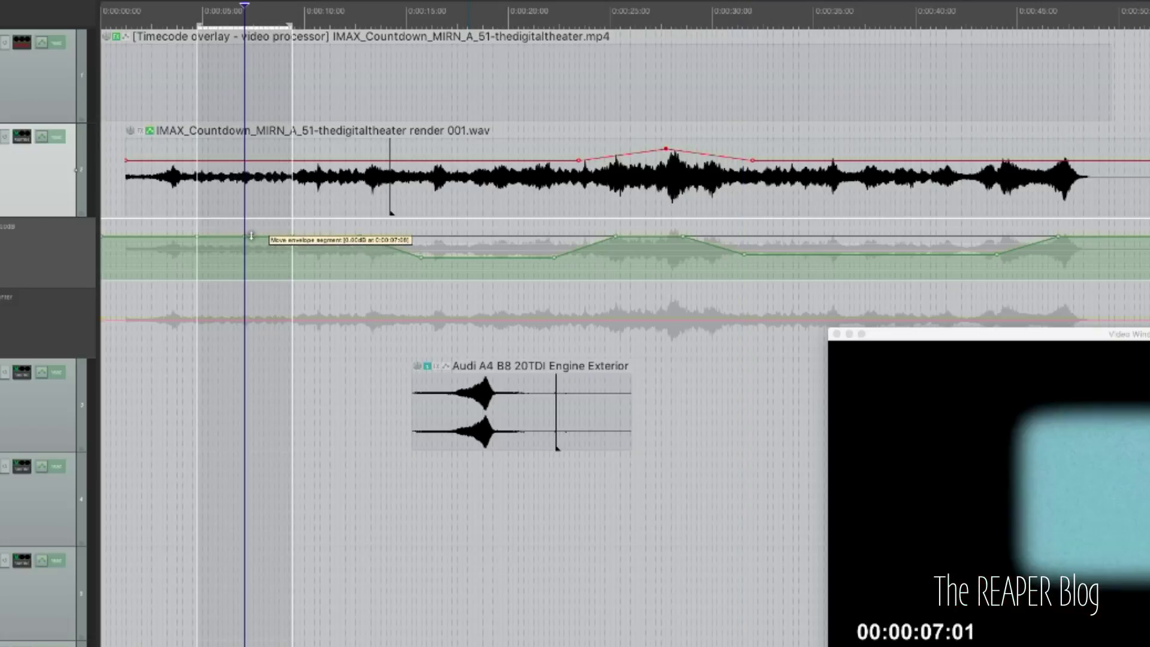
{"action": "key", "text": "Escape"}
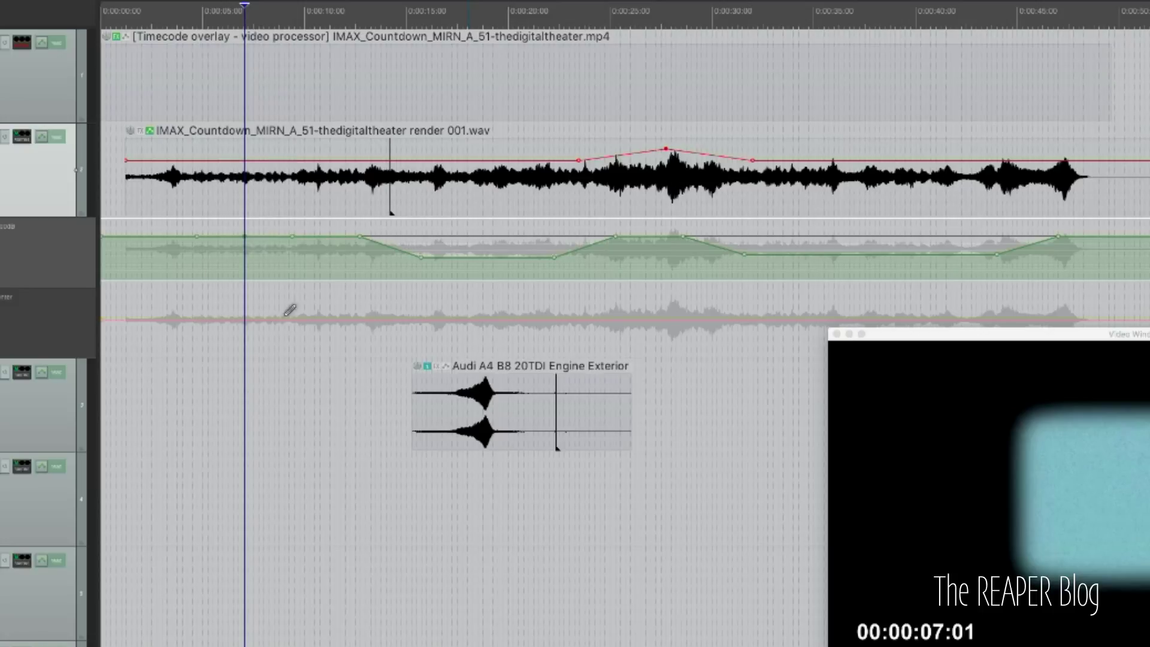
- Lower the middle volume envelope point at about 0:00:07 to form a V-shaped dip
{"action": "key", "text": "super+Up"}
{"action": "key", "text": "super+Up"}
{"action": "left_click_drag", "start_coordinate": [245, 226], "coordinate": [244, 247]}
{"action": "scroll", "coordinate": [288, 320], "scroll_direction": "down", "scroll_amount": 5}
{"action": "scroll", "coordinate": [285, 319], "scroll_direction": "up", "scroll_amount": 3}
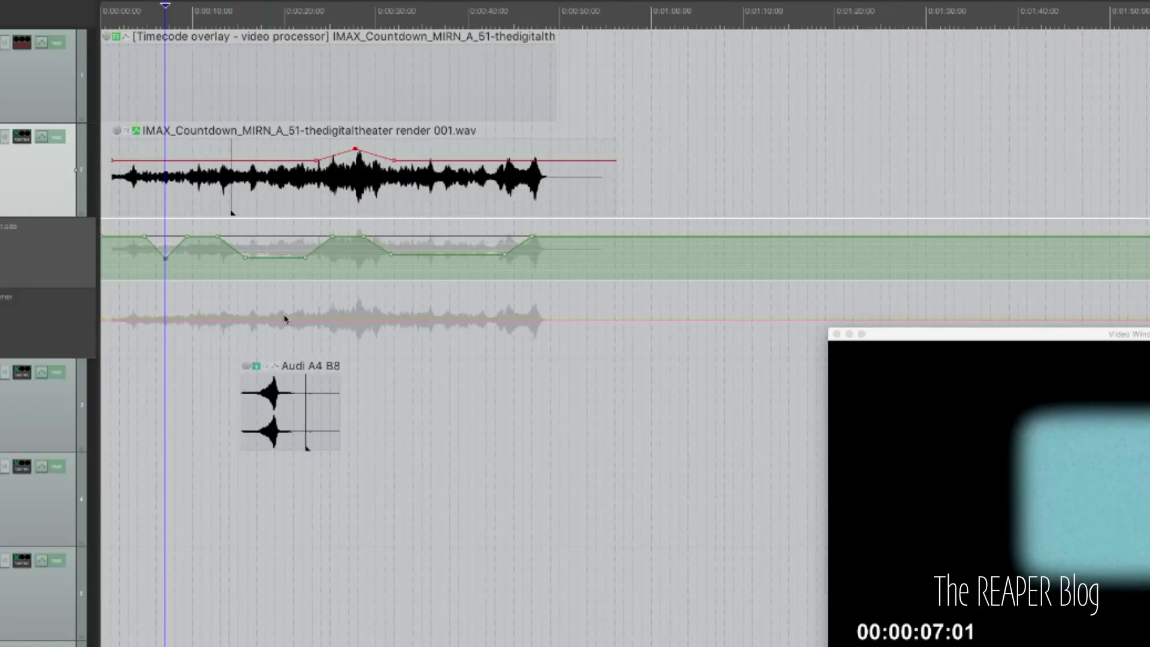